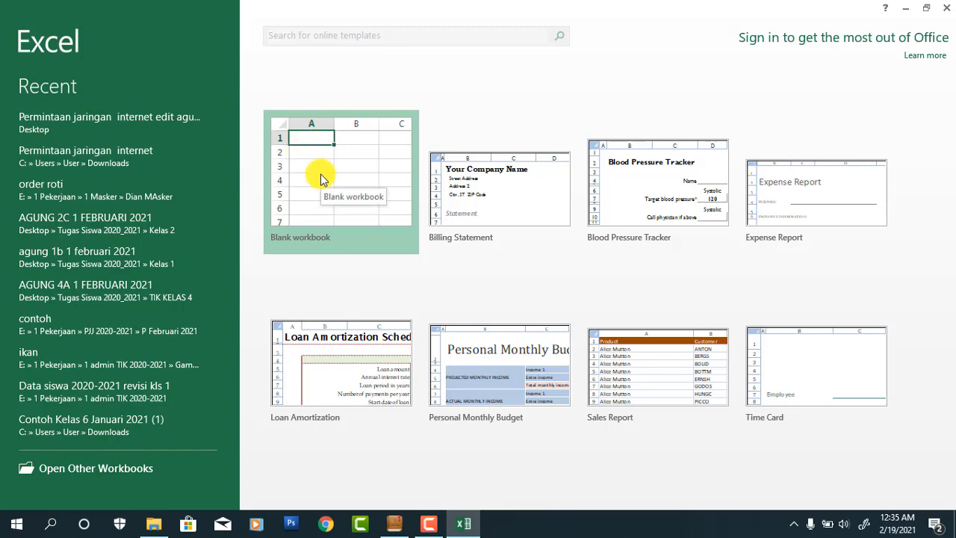
# Step: Create a blank workbook and enter the title TATANAN KAWASAN SEHAT in cell A1
pyautogui.click(321, 173)
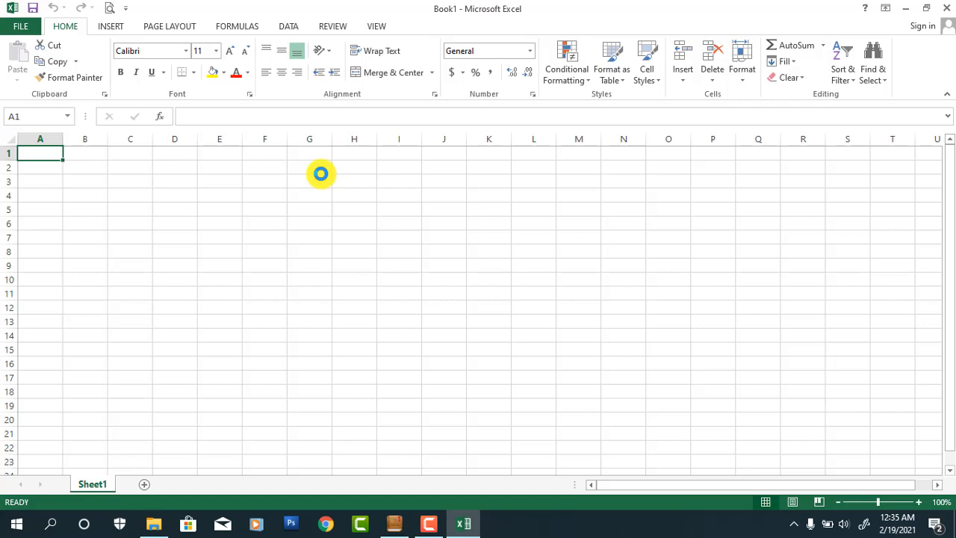
pyautogui.click(424, 526)
pyautogui.click(425, 526)
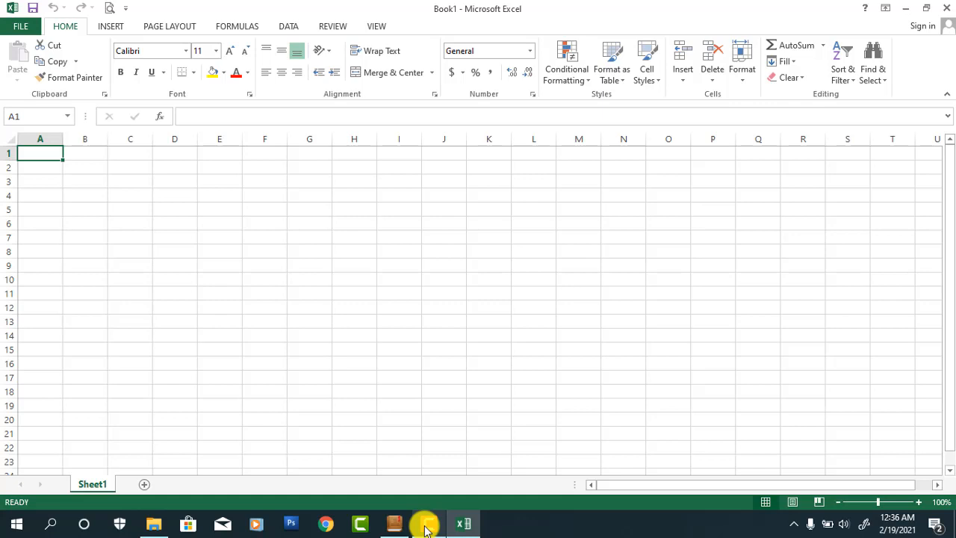
pyautogui.write('TATA')
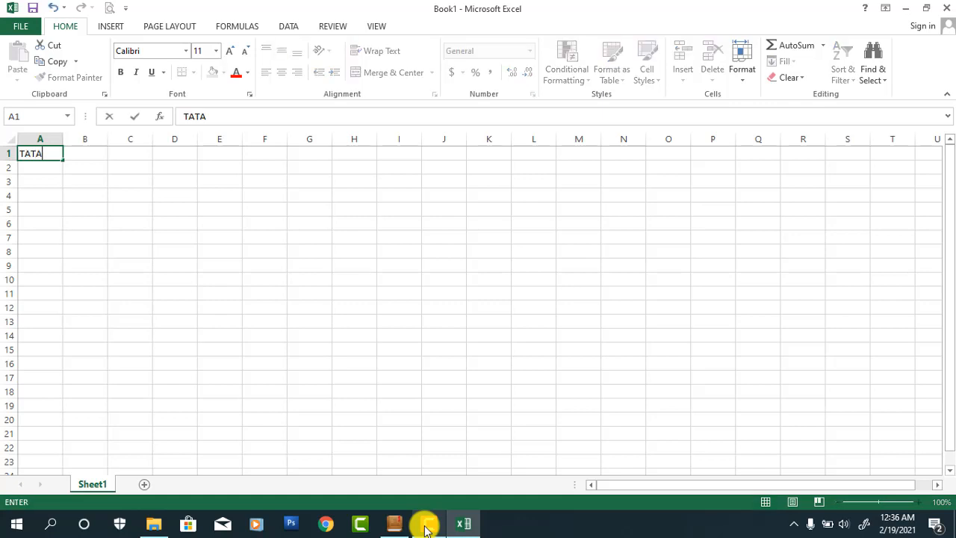
pyautogui.write('NAN KAW')
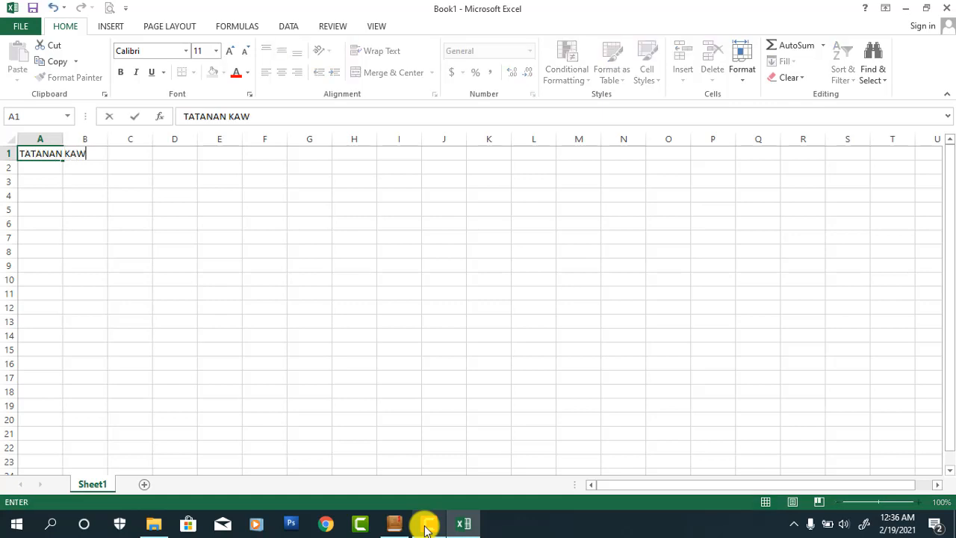
pyautogui.write('ASAN SEHAT')
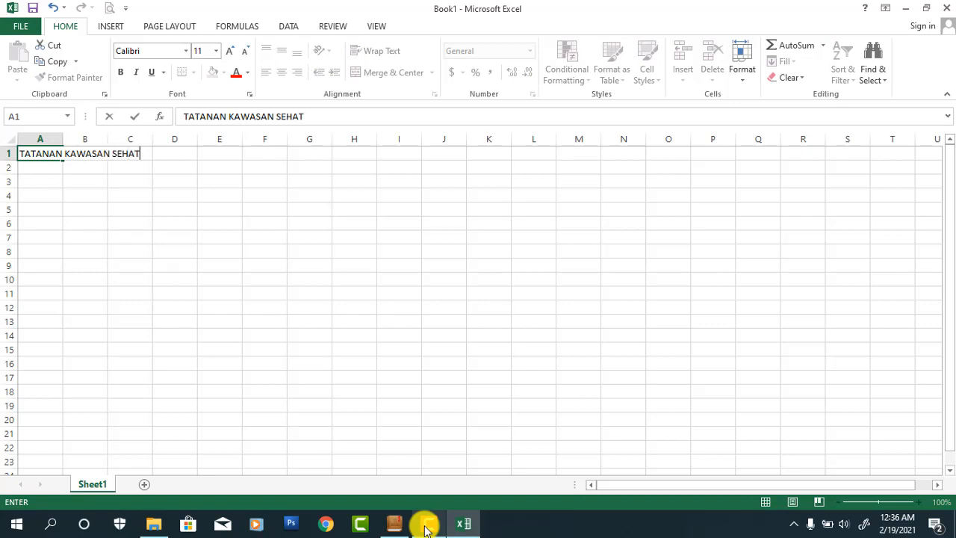
pyautogui.press('Return')
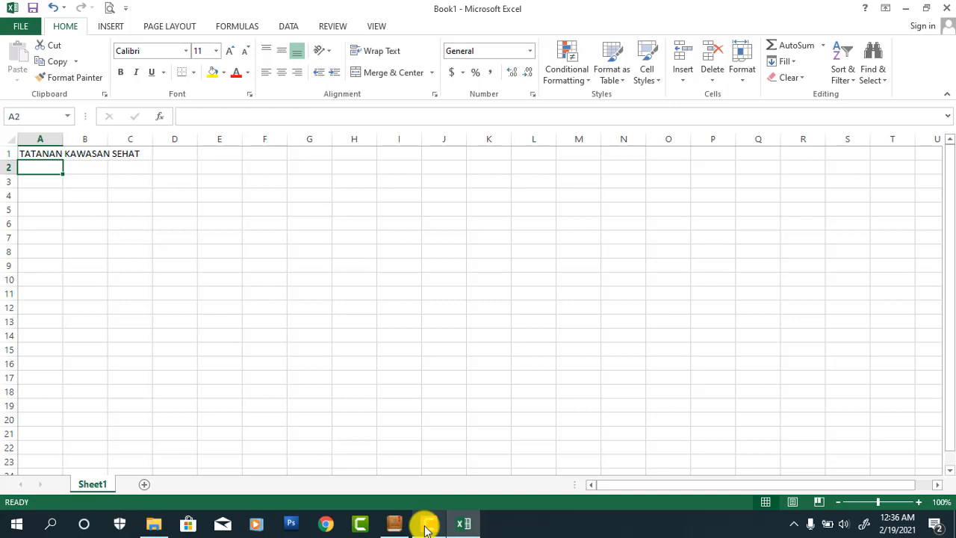
# Step: Enter the second title line NEGARA KESATUAN REPUBLIK INDONESIA in cell A2
pyautogui.write('NEK')
pyautogui.press('BackSpace')
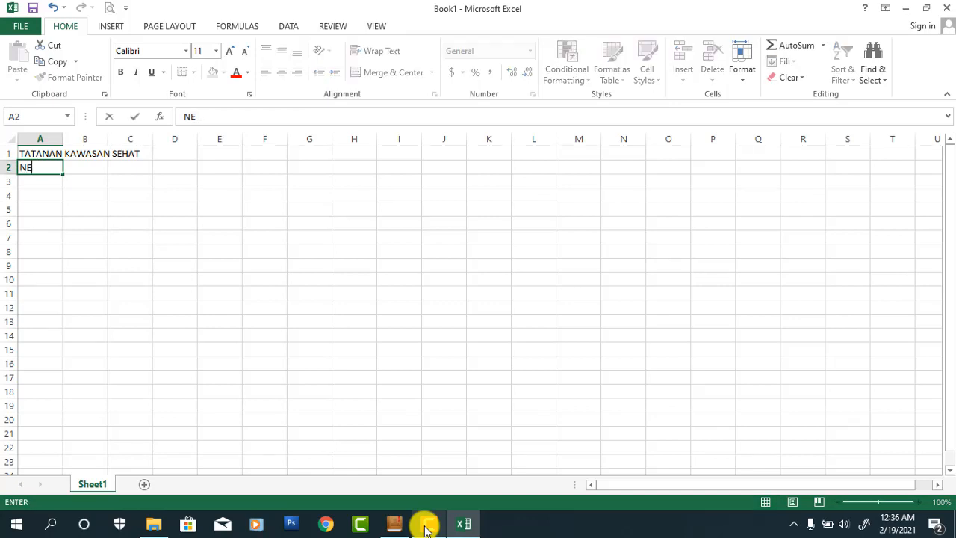
pyautogui.write('GARA KE')
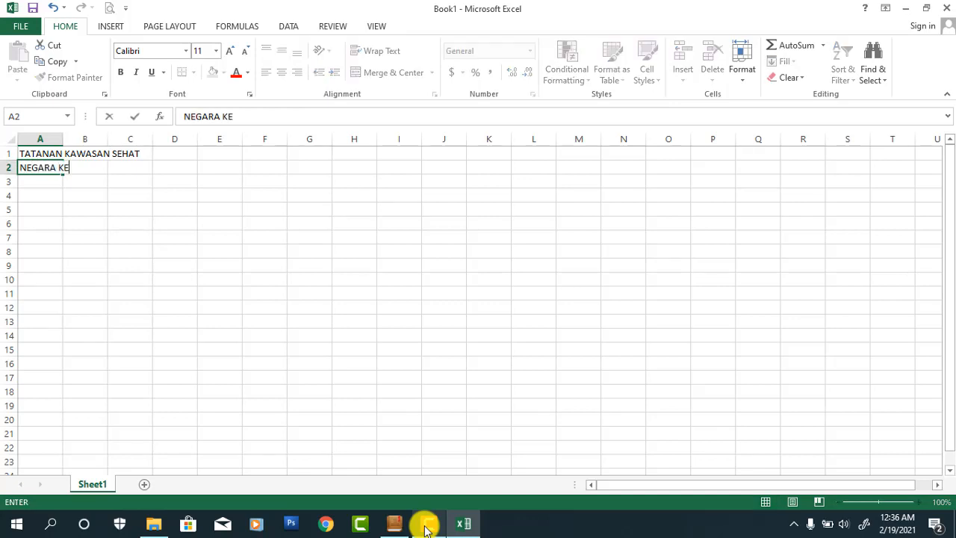
pyautogui.write('SATUAN RE')
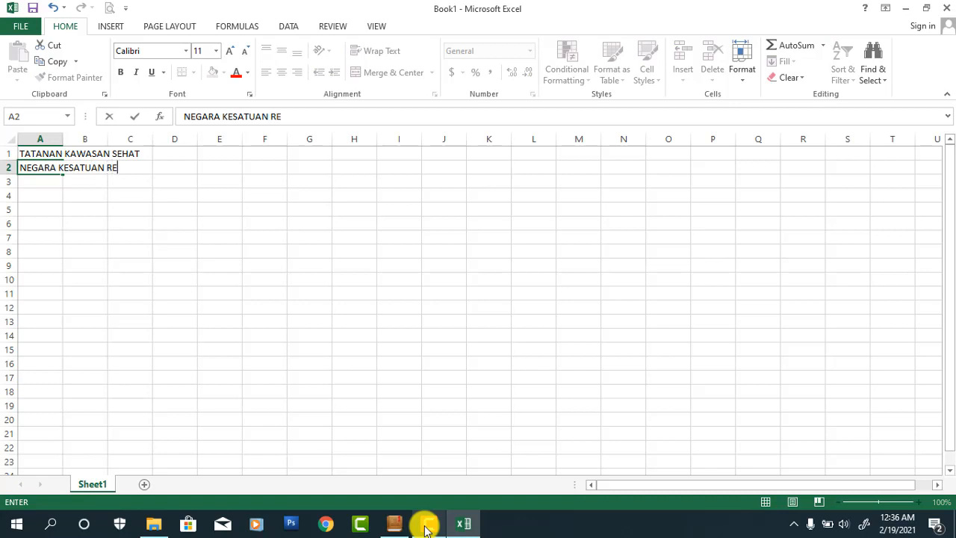
pyautogui.write('PUBLIK IN')
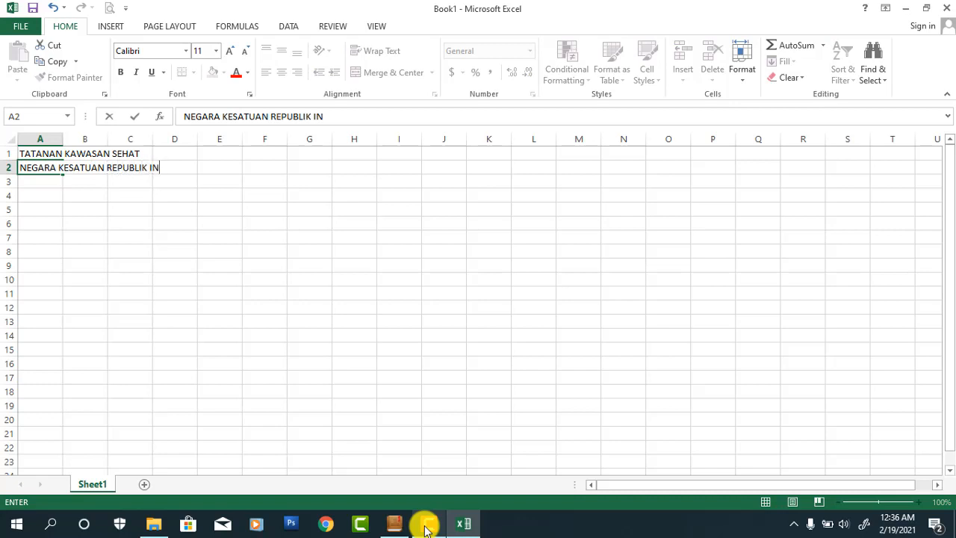
pyautogui.write('DONESIA')
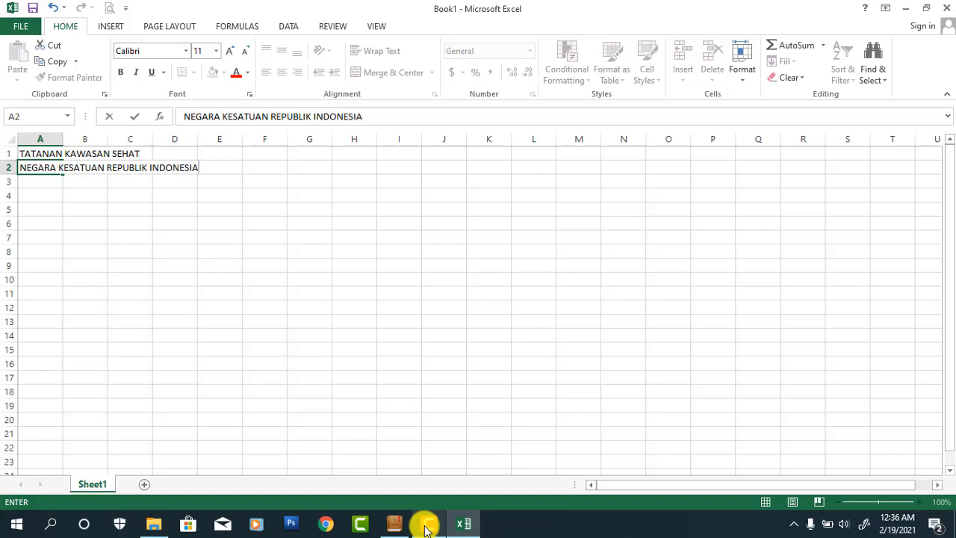
pyautogui.press('Return')
# Step: Enter the abbreviation (NKRI) in capitals in cell A3 and leave row 4 empty
pyautogui.write('(')
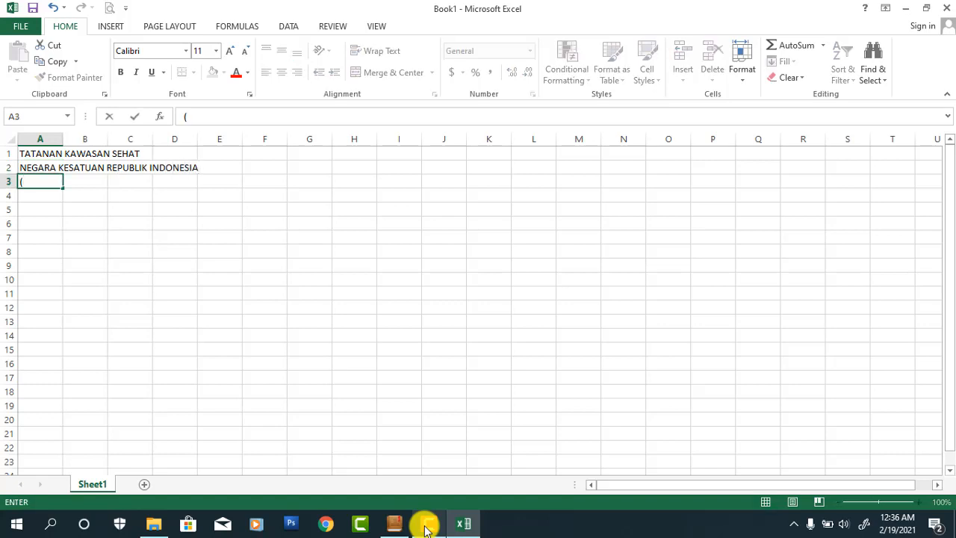
pyautogui.write('nkri)')
pyautogui.press('BackSpace')
pyautogui.press('BackSpace')
pyautogui.press('BackSpace')
pyautogui.press('BackSpace')
pyautogui.press('BackSpace')
pyautogui.write('NKRI)')
pyautogui.press('Return')
pyautogui.press('Return')
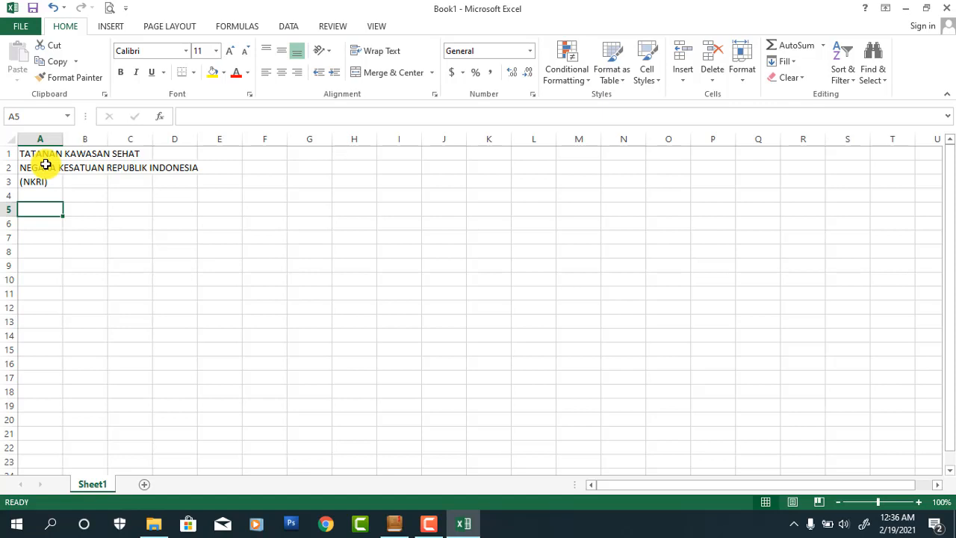
# Step: Enter the heading NO in cell A5 and narrow column A to about half its width
pyautogui.write('NO')
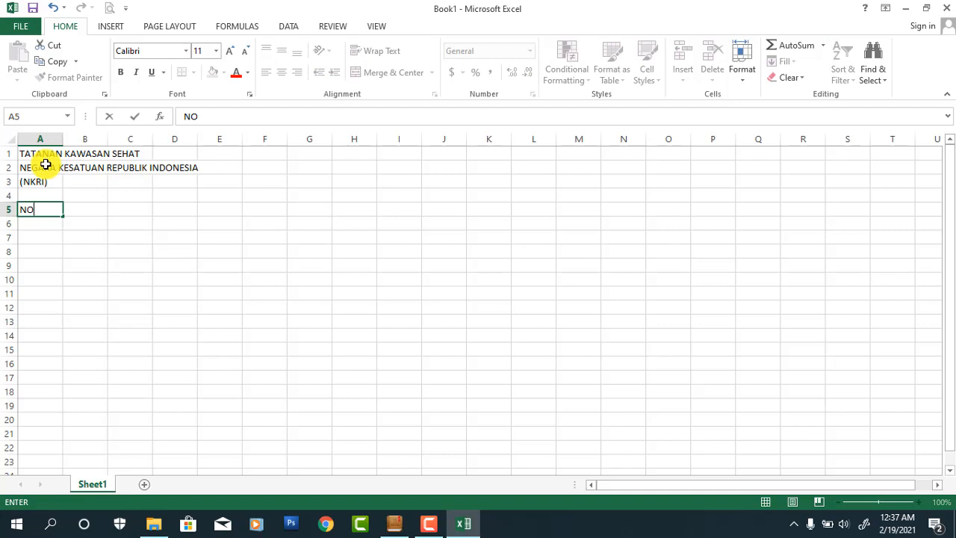
pyautogui.press('Tab')
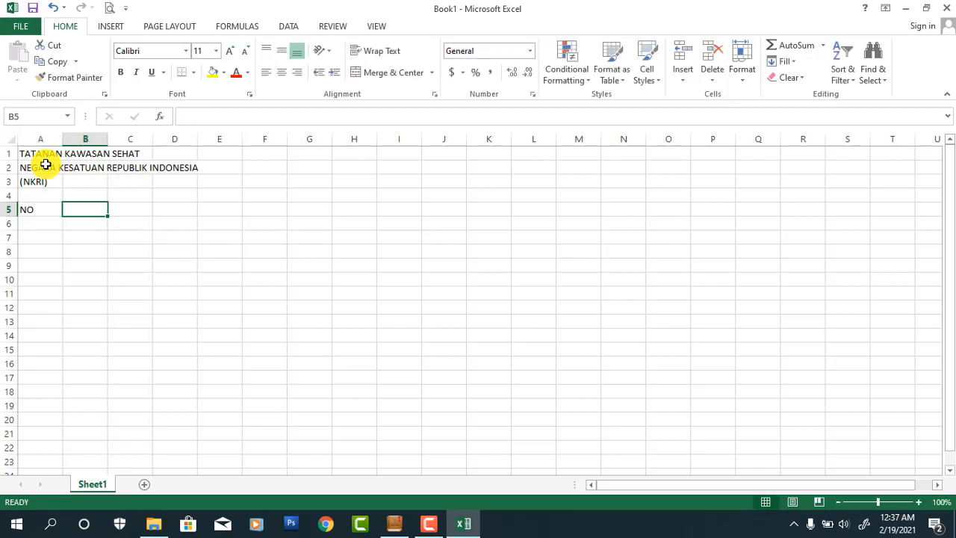
pyautogui.moveTo(63, 139); pyautogui.dragTo(40, 139)
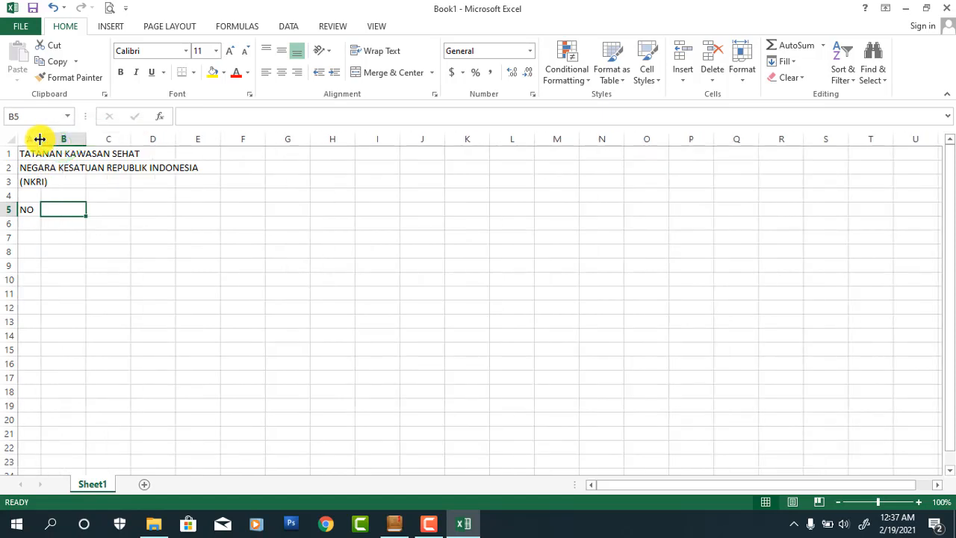
pyautogui.moveTo(40, 139); pyautogui.dragTo(40, 139)
# Step: Replace the heading in A5 with No and enter the heading Provinsi in B5
pyautogui.press('Left')
pyautogui.write('No')
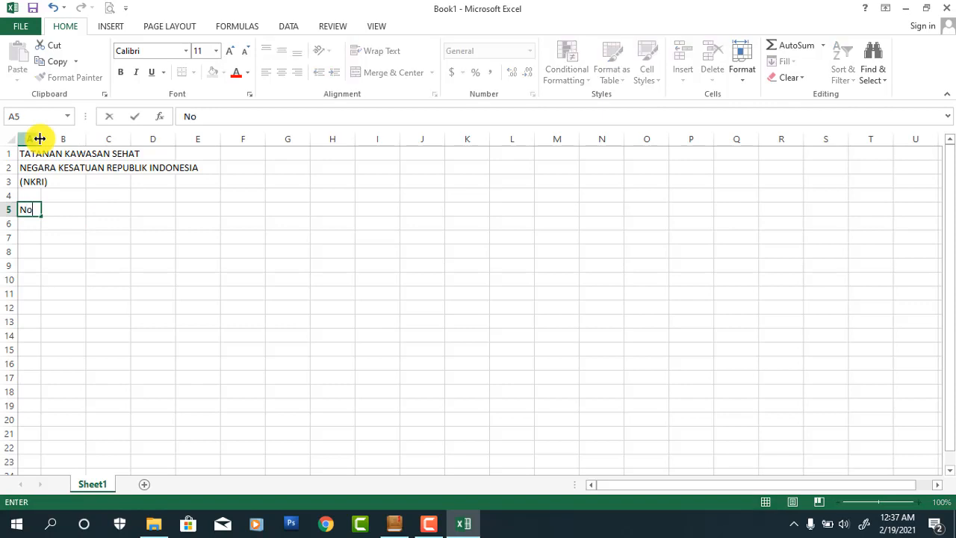
pyautogui.press('Tab')
pyautogui.press('F2')
pyautogui.write('P')
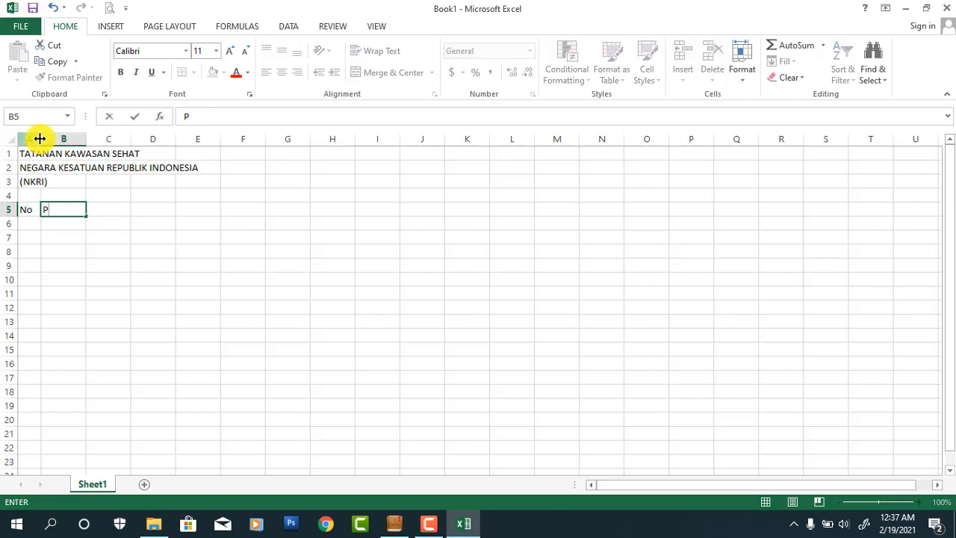
pyautogui.write('rovinsi')
pyautogui.press('Tab')
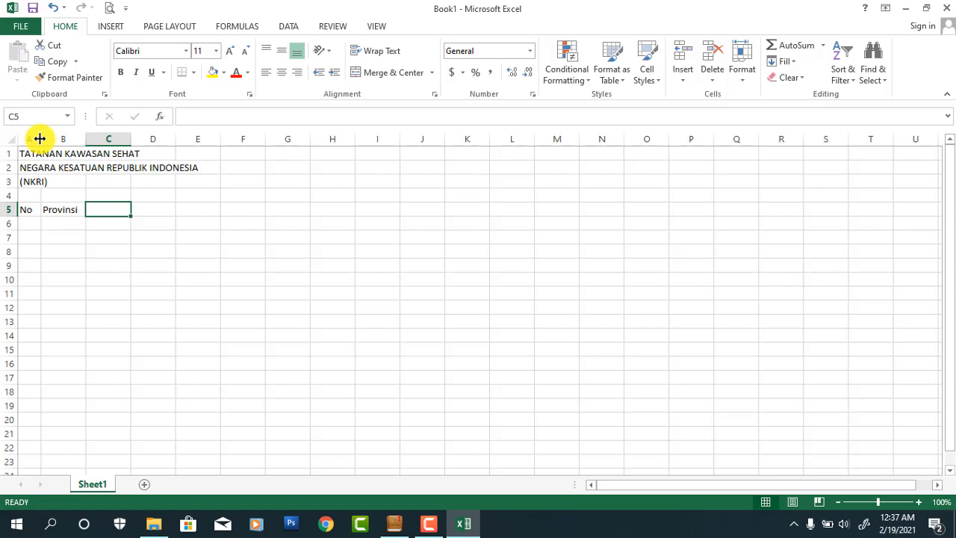
# Step: Enter the column heading Jumlah Kabupaten/Kota in cell C5
pyautogui.write('Jumlah')
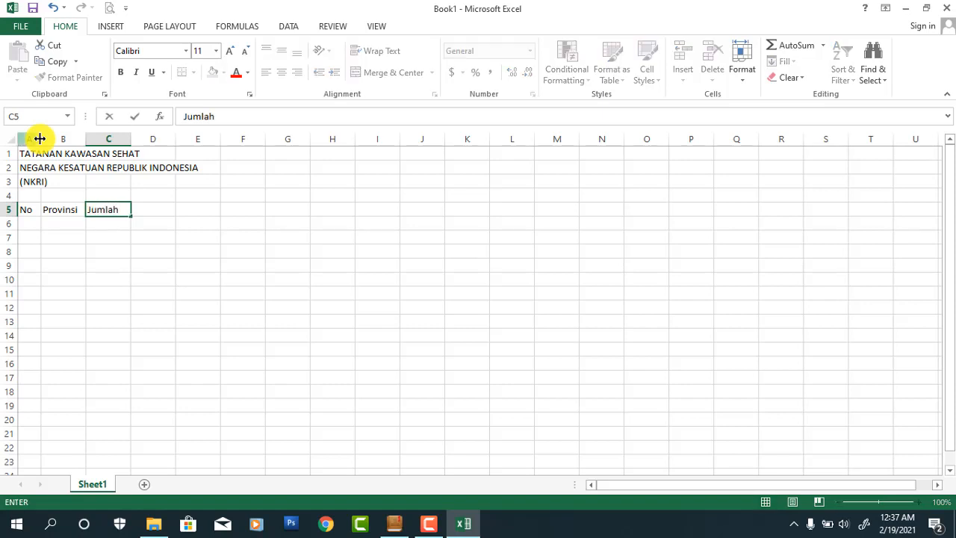
pyautogui.press('Return')
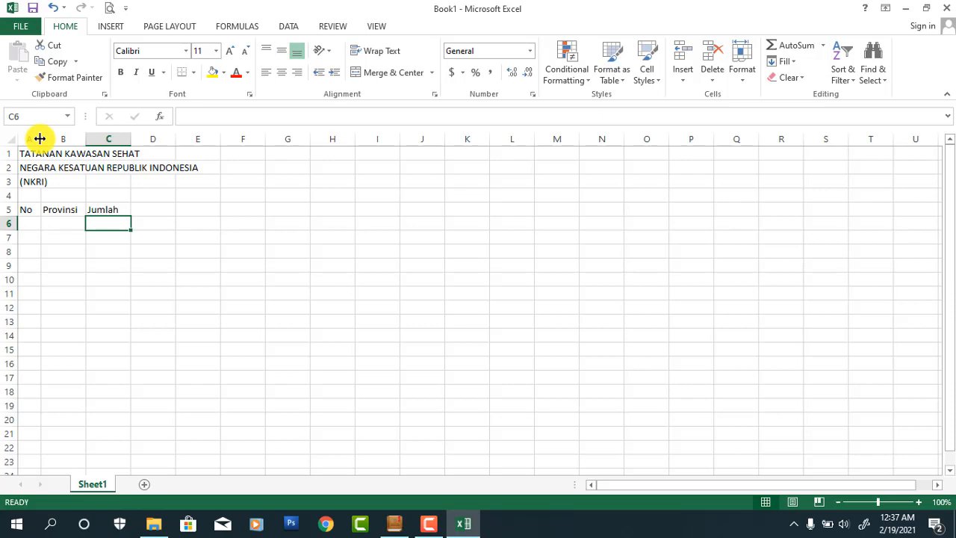
pyautogui.press('Up')
pyautogui.press('F2')
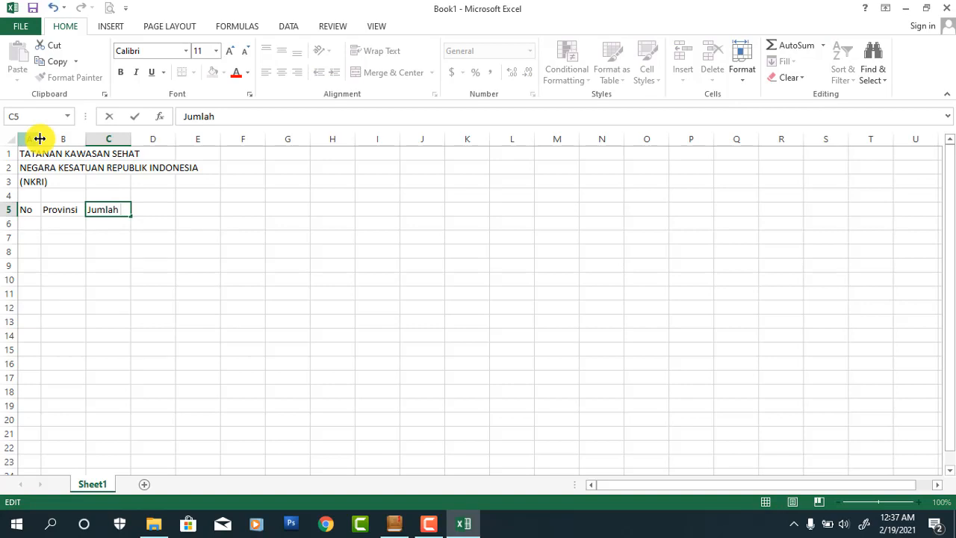
pyautogui.write('Kabupaten')
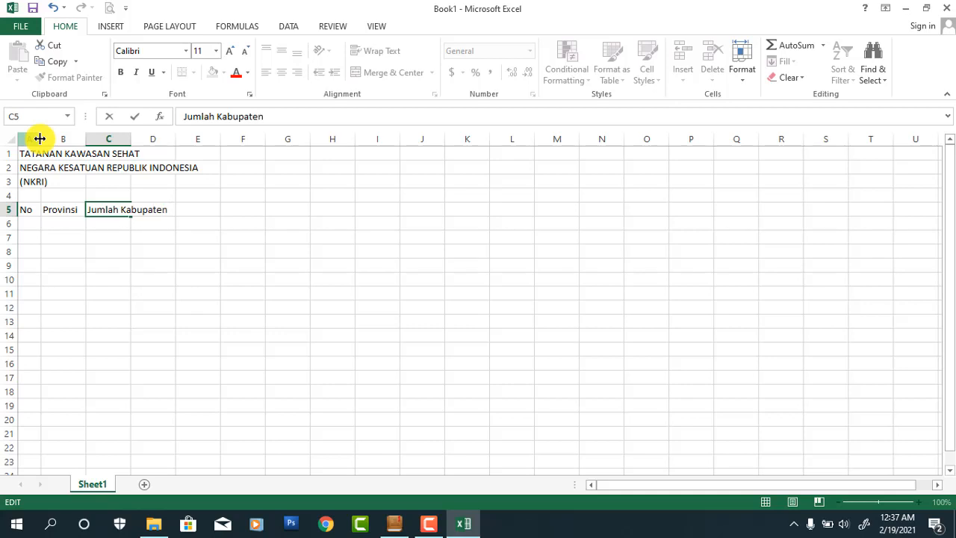
pyautogui.write('/Kota')
pyautogui.press('Tab')
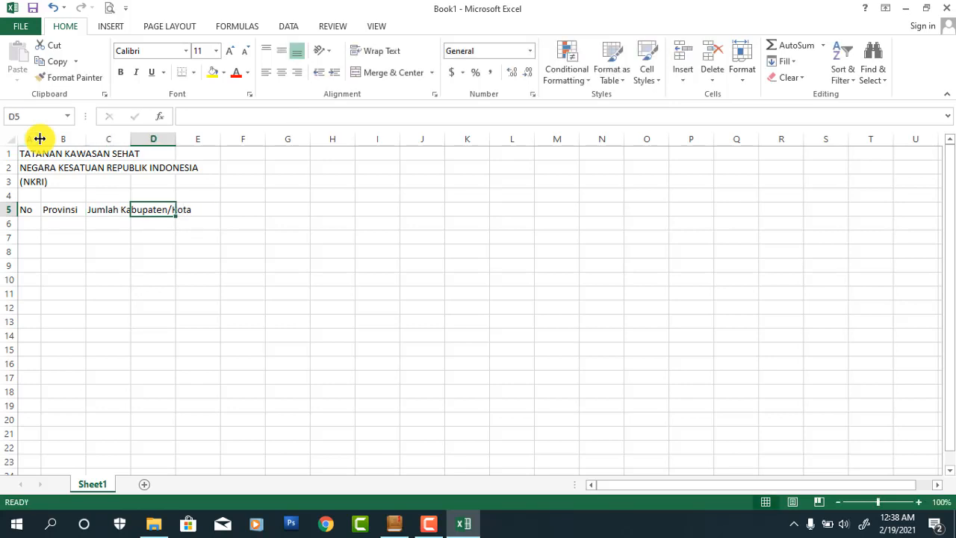
# Step: Wrap the text of the heading in C5 and widen column C so Kabupaten/Kota fits on one line
pyautogui.press('Left')
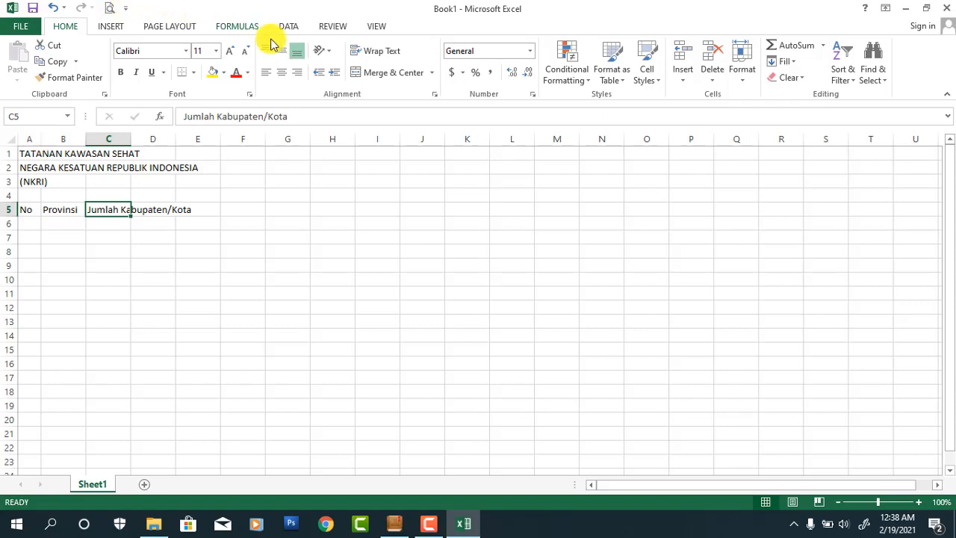
pyautogui.click(376, 51)
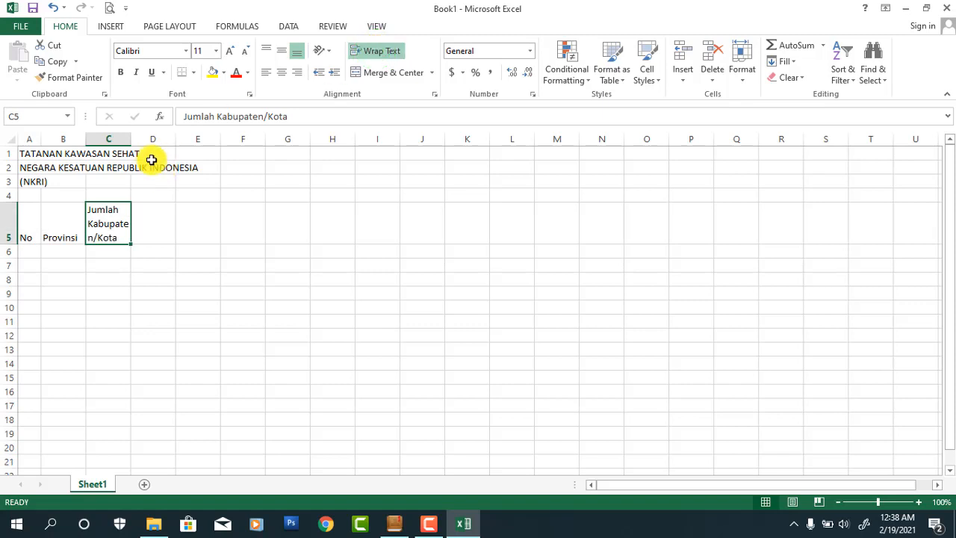
pyautogui.moveTo(132, 141); pyautogui.dragTo(192, 139)
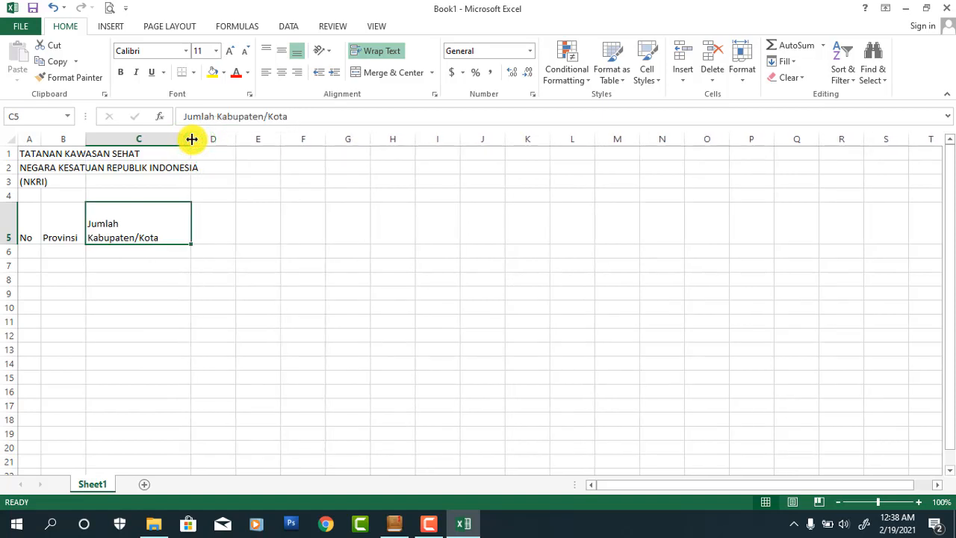
# Step: Enter the heading Jumlah Kabupaten/Kota Penyelenggara Tatanan Kawasan Sehat in cell D5 with text wrapping turned on
pyautogui.press('Right')
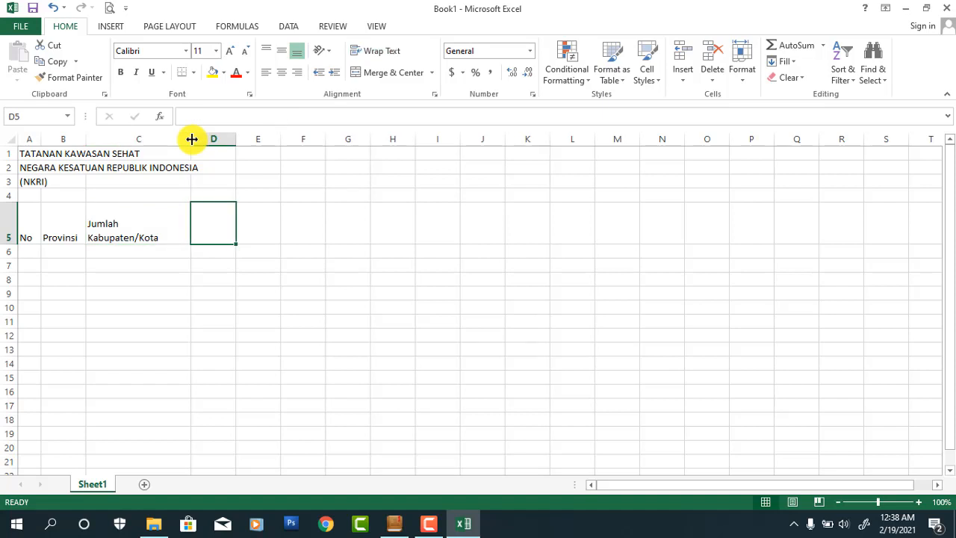
pyautogui.click(369, 54)
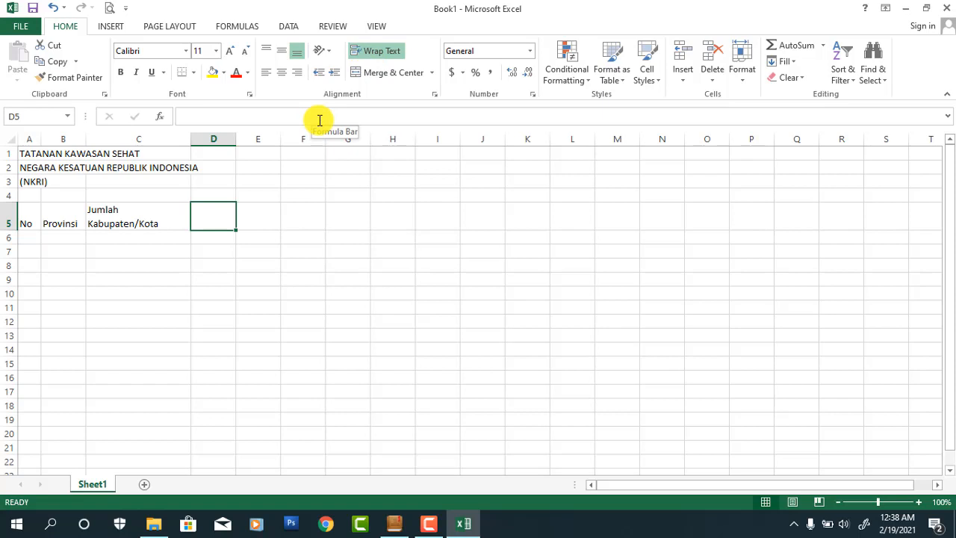
pyautogui.write('Ju')
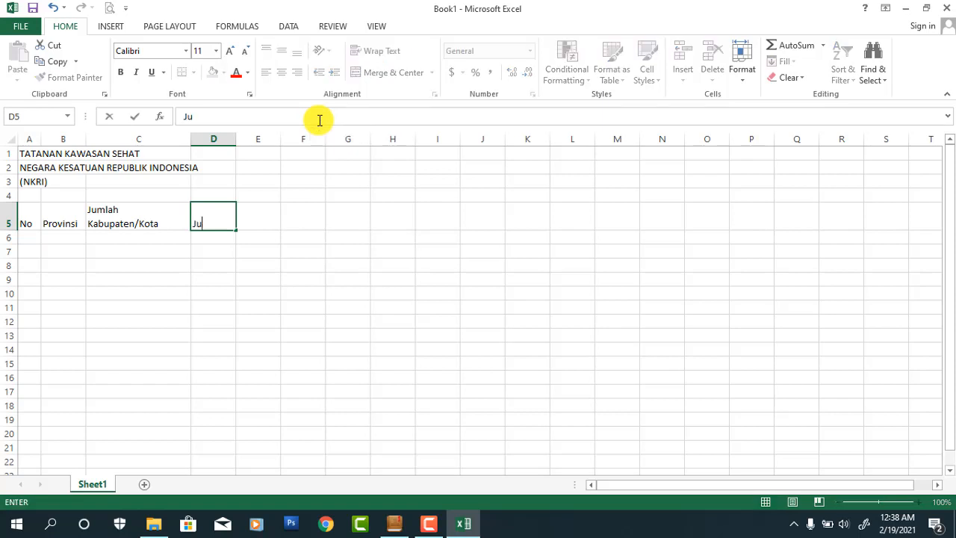
pyautogui.write('mlah Kabu')
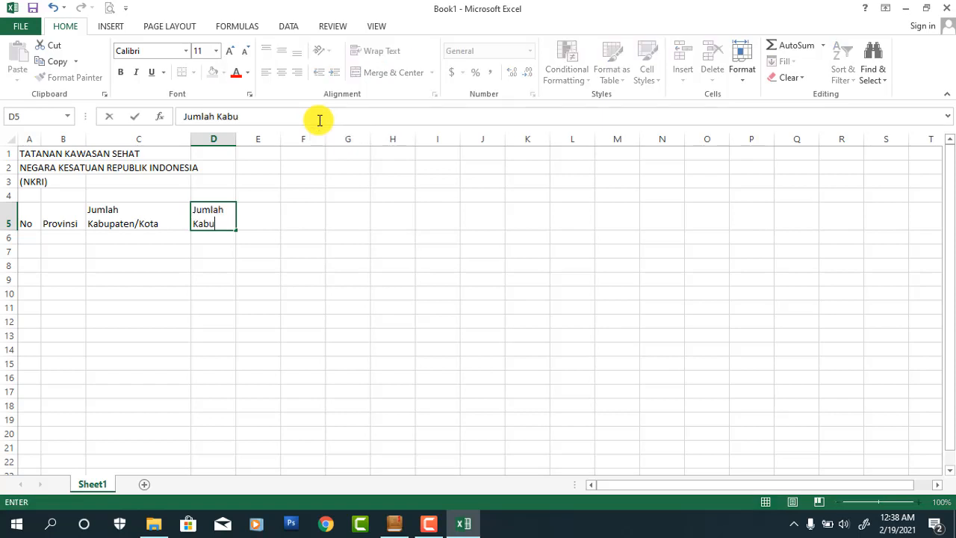
pyautogui.write('paten/Kota')
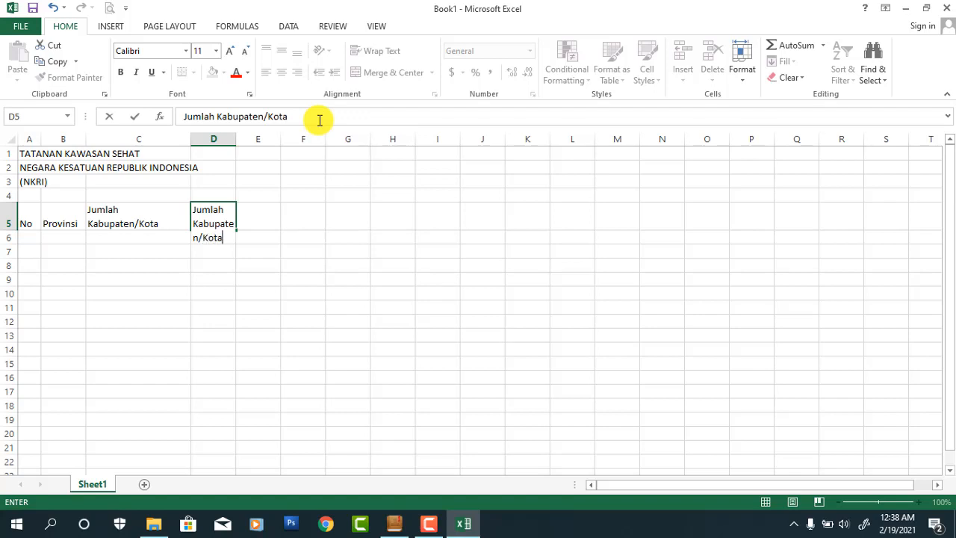
pyautogui.write(' Penyela')
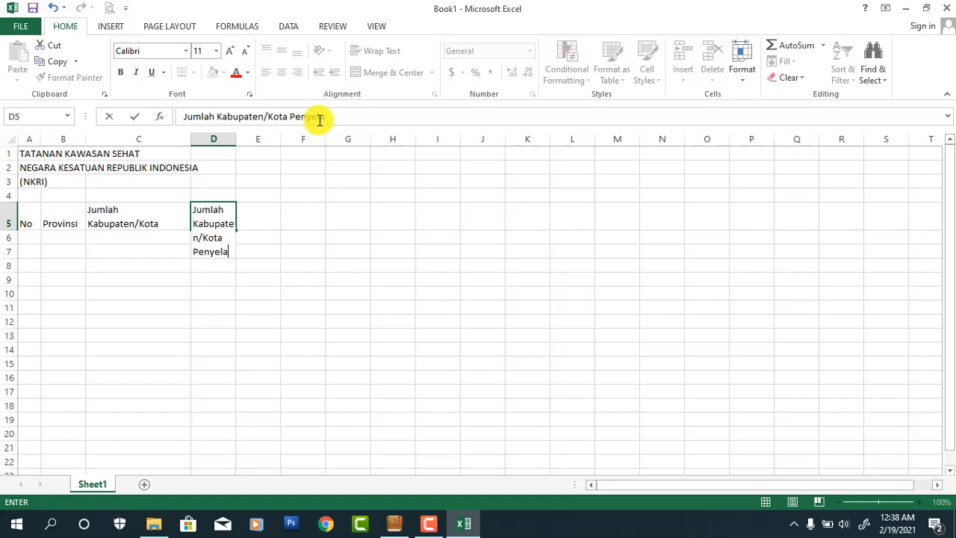
pyautogui.write('nggara')
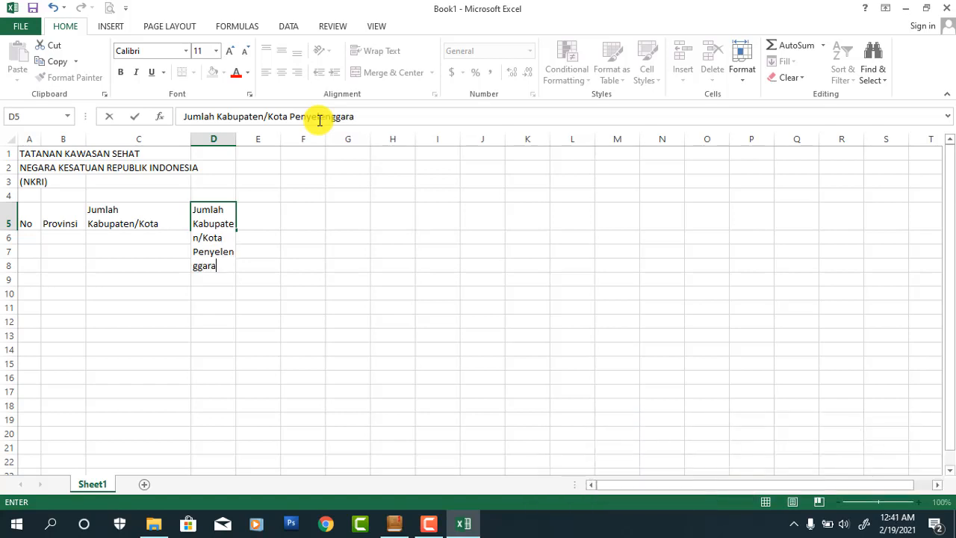
pyautogui.write('Tatanan ')
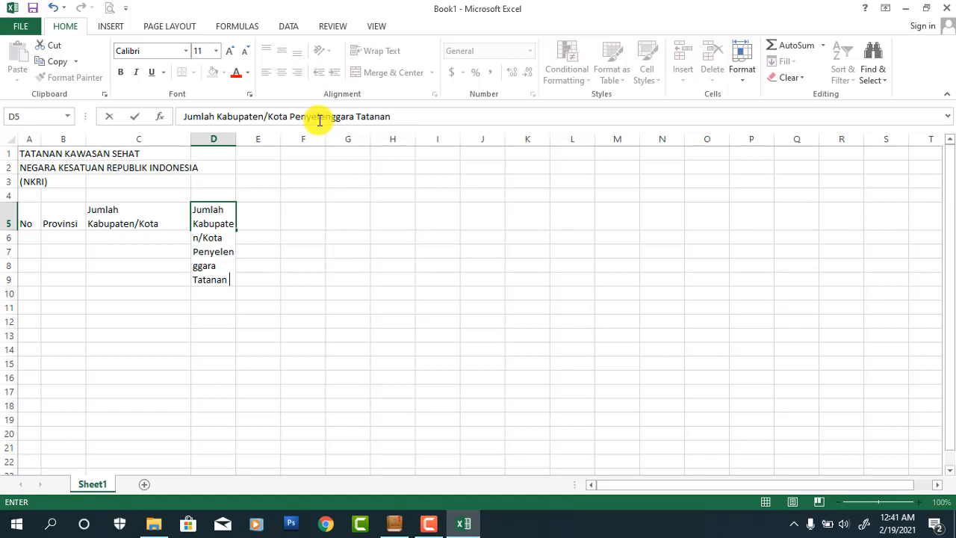
pyautogui.write('Kawasan Sehat')
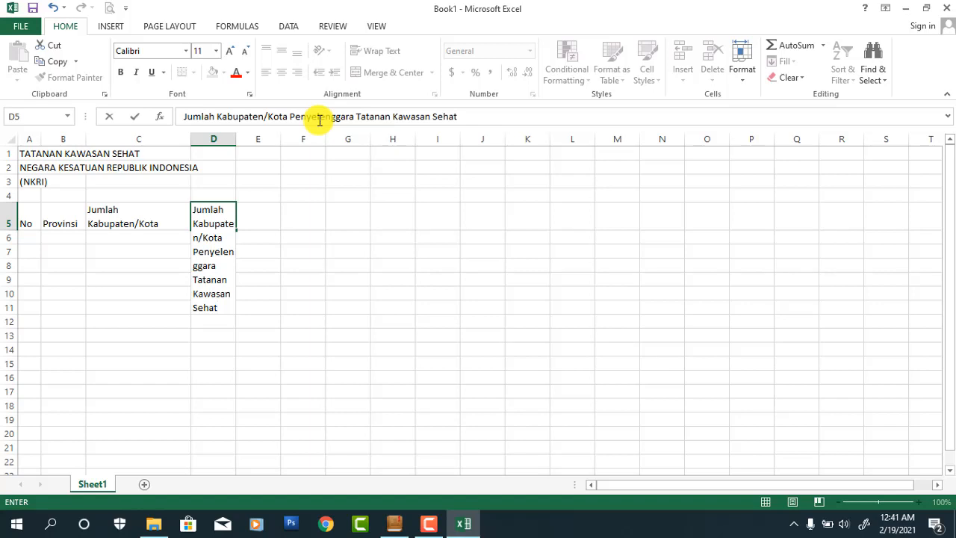
pyautogui.press('Return')
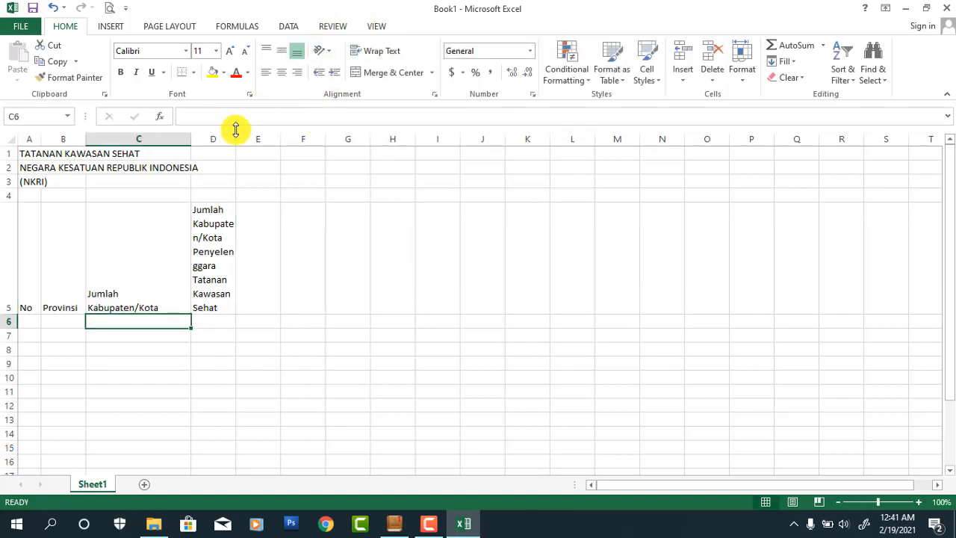
# Step: Put a space on each side of the slash in D5's heading and widen column D until Jumlah Kabupaten / fits on one line
pyautogui.moveTo(239, 137); pyautogui.dragTo(272, 137)
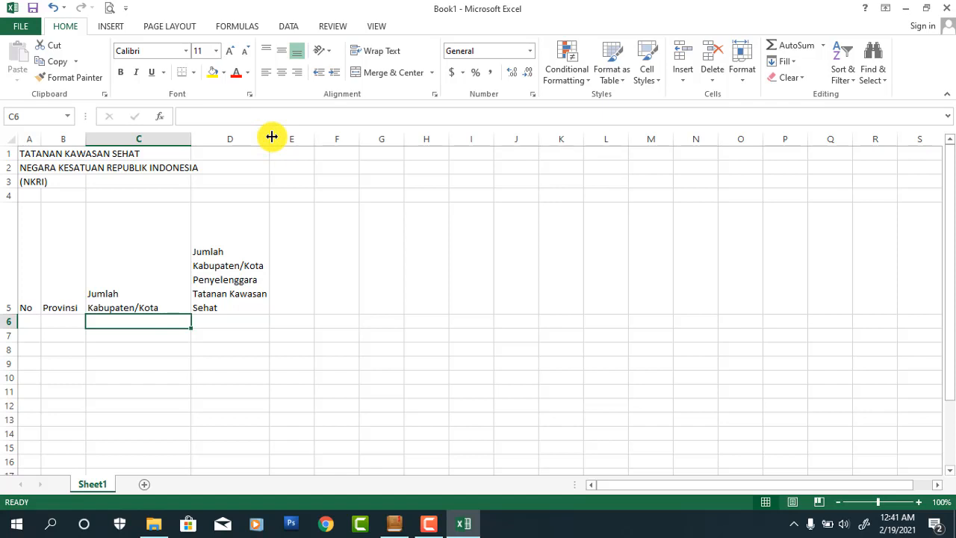
pyautogui.click(236, 256)
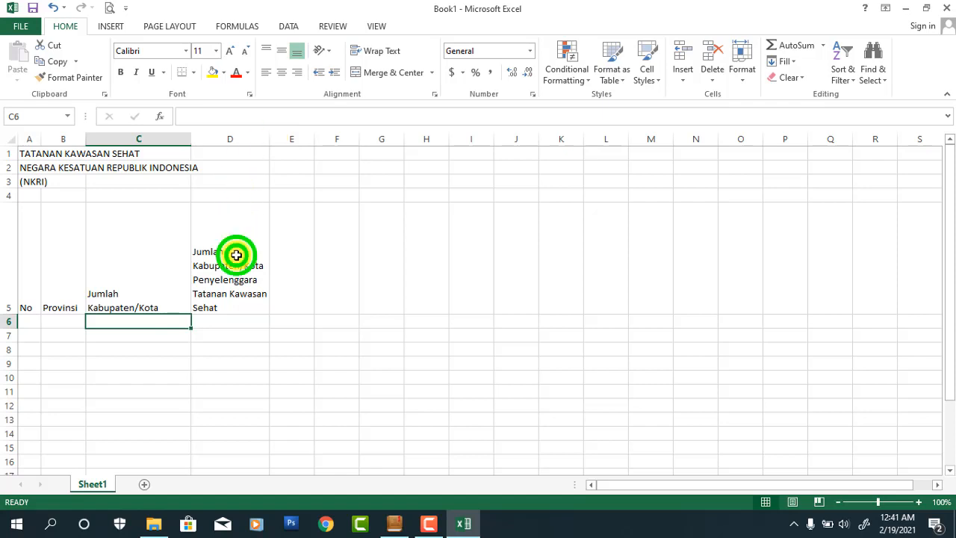
pyautogui.click(265, 116)
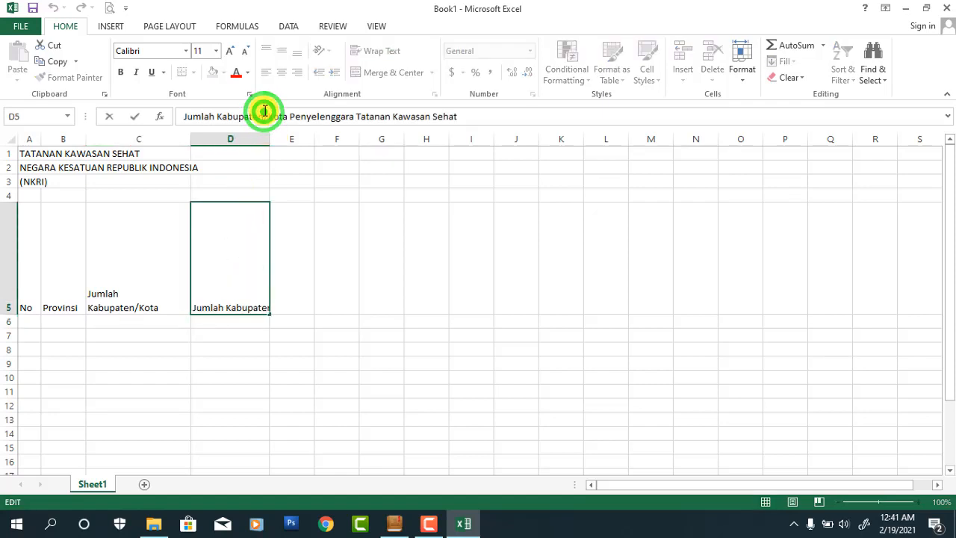
pyautogui.click(271, 115)
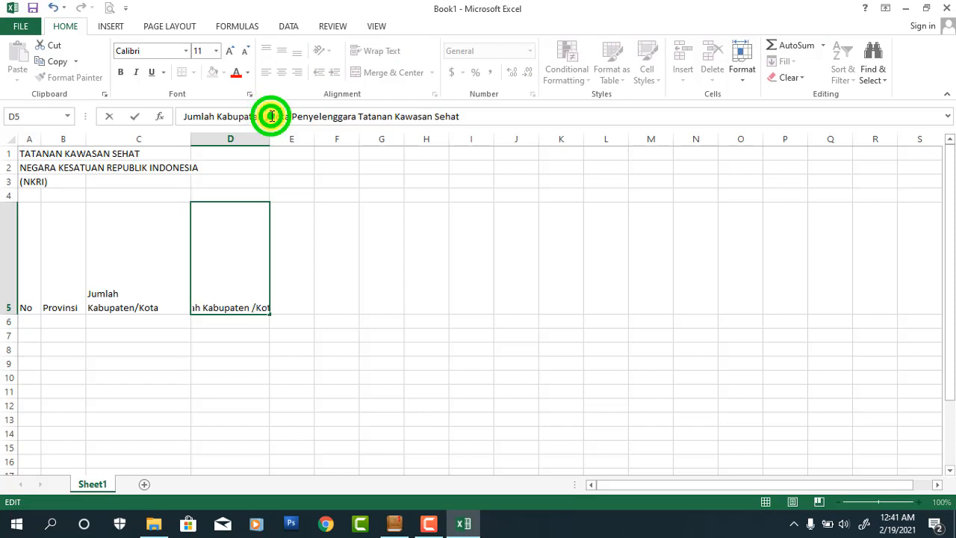
pyautogui.press('Return')
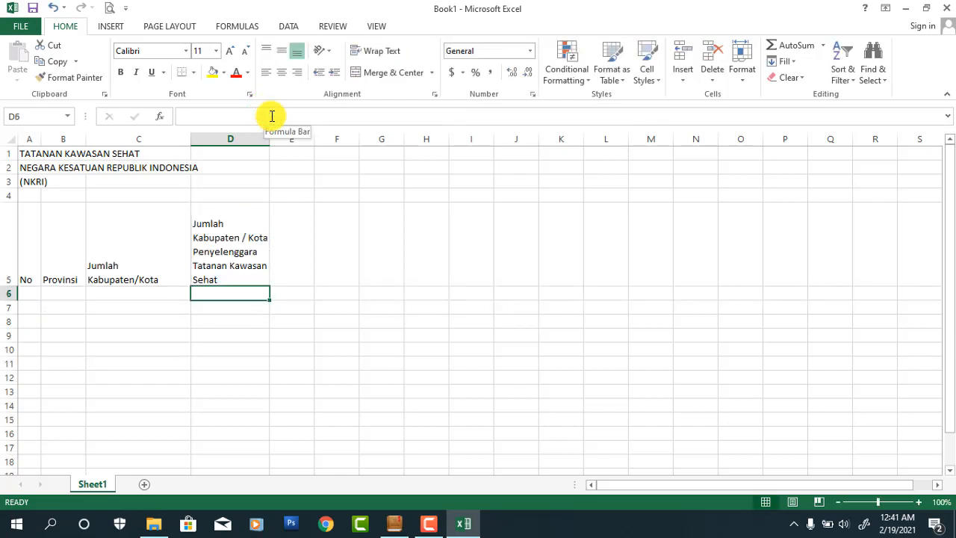
pyautogui.moveTo(269, 134); pyautogui.dragTo(283, 135)
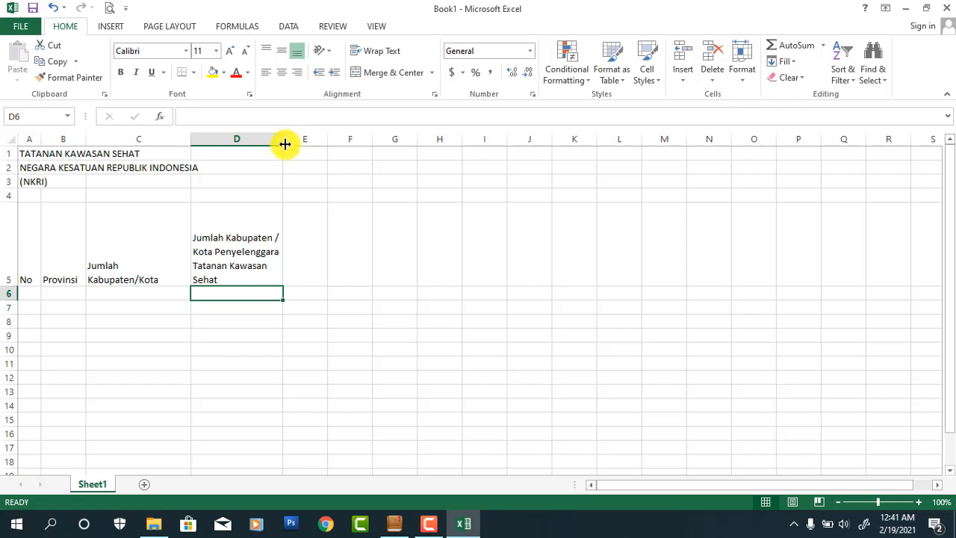
# Step: Enter the heading % in cell E5 and fit row 5's height to its contents
pyautogui.click(301, 241)
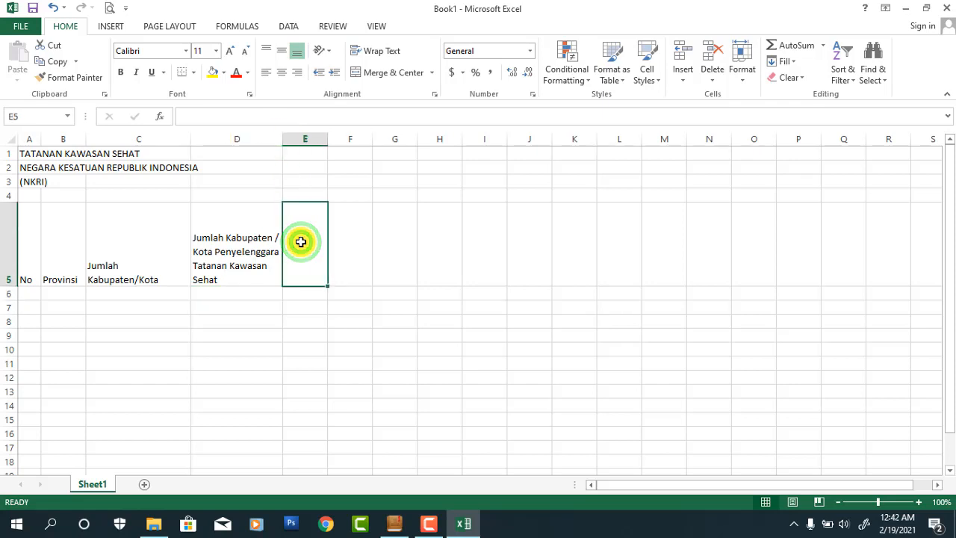
pyautogui.write('%')
pyautogui.press('Return')
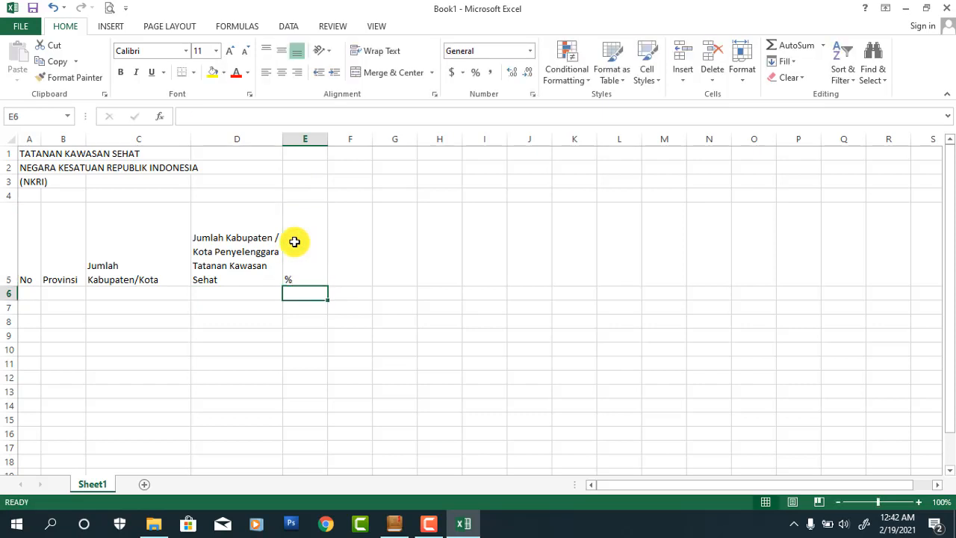
pyautogui.doubleClick(11, 288)
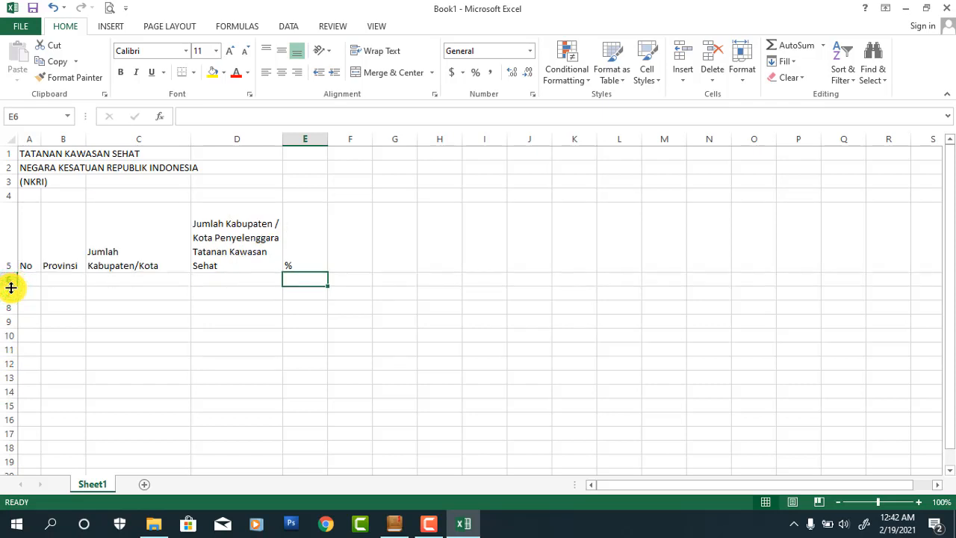
# Step: Centre the headings in A5:E5 both horizontally and vertically
pyautogui.click(26, 248)
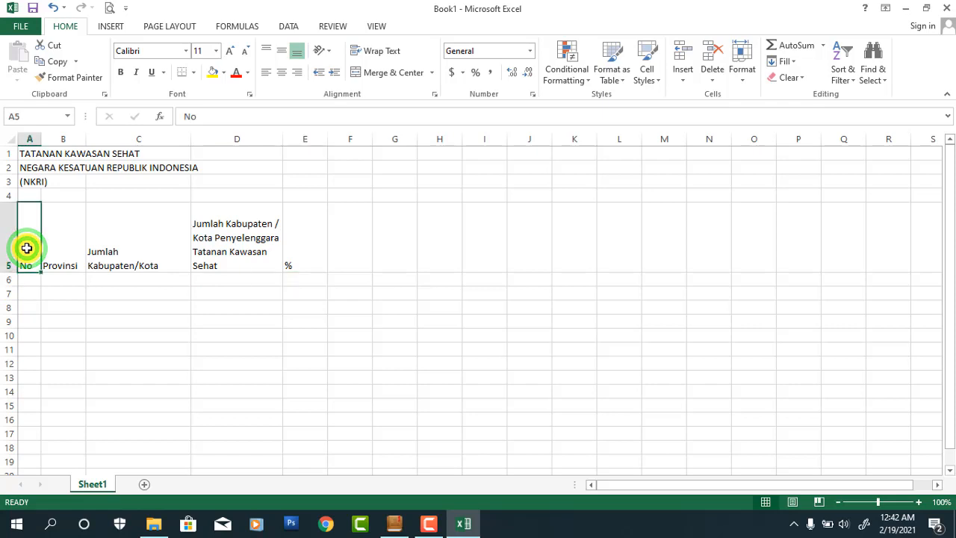
pyautogui.doubleClick(26, 248)
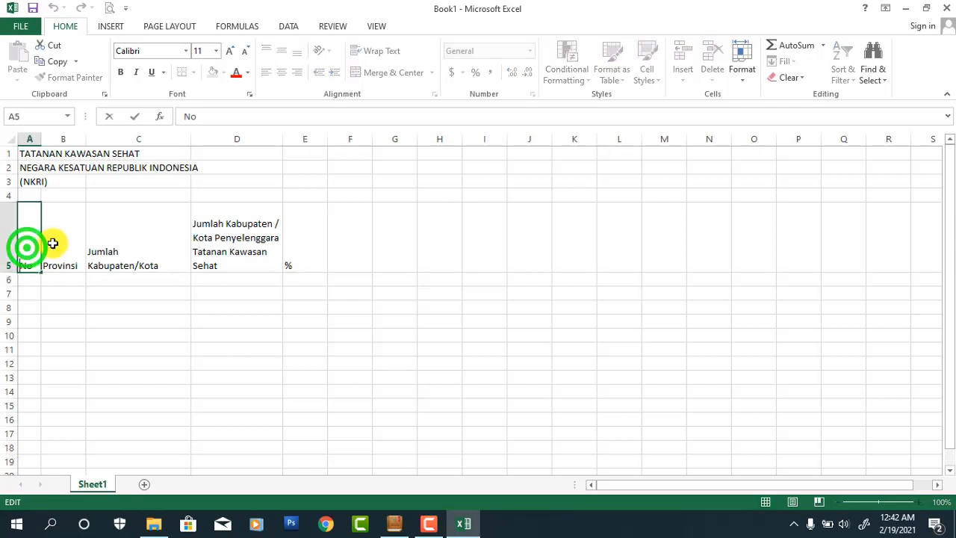
pyautogui.click(52, 242)
pyautogui.click(31, 240)
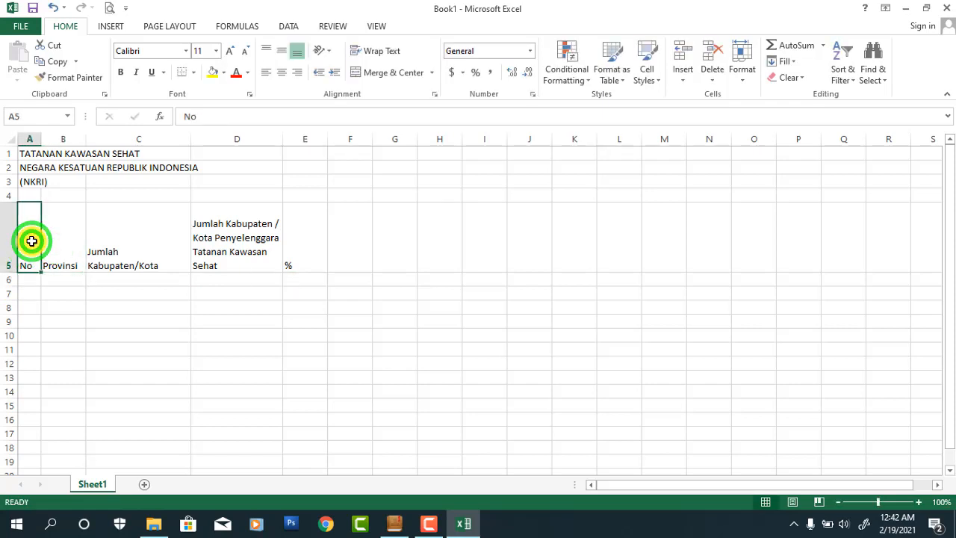
pyautogui.moveTo(31, 240); pyautogui.dragTo(291, 256)
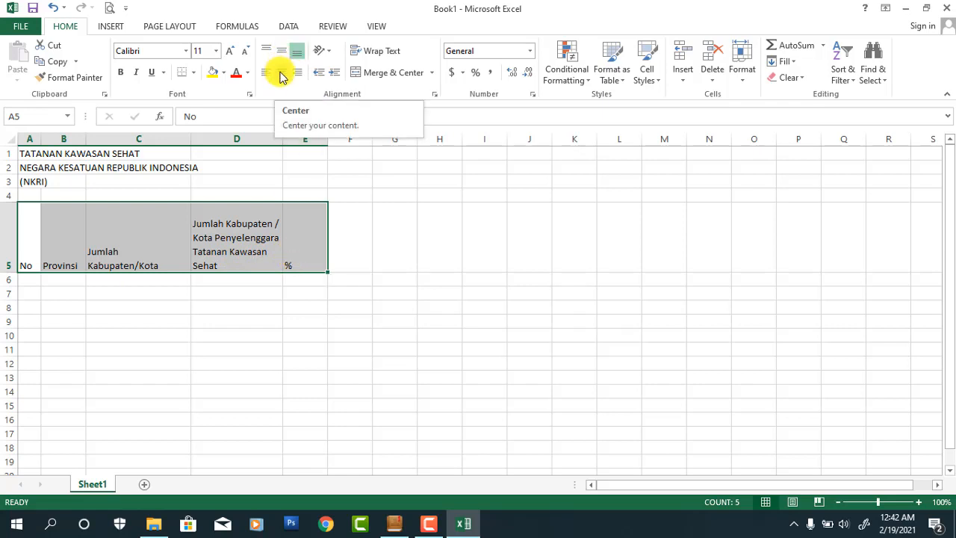
pyautogui.click(281, 73)
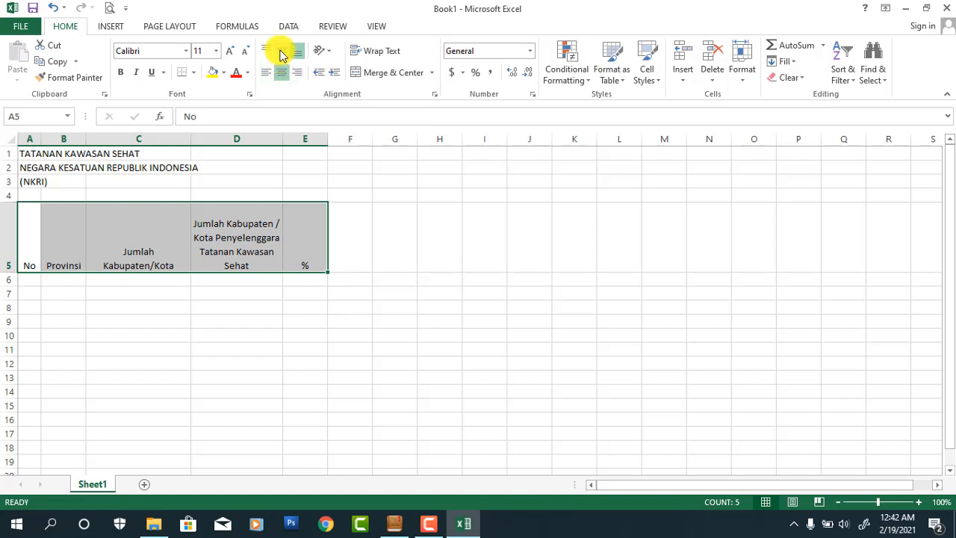
pyautogui.click(281, 52)
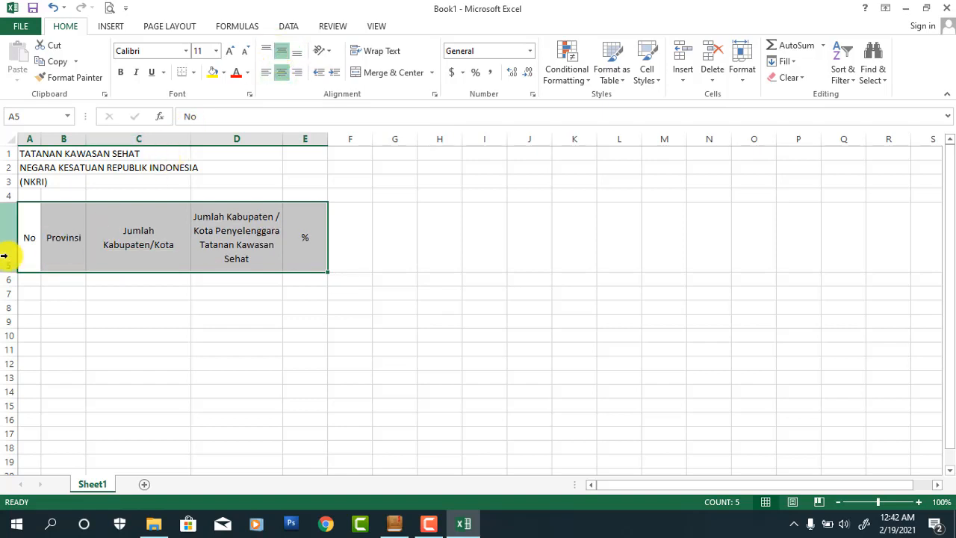
# Step: Reduce row 5's height slightly and make the headings in A5:E5 bold
pyautogui.moveTo(7, 273); pyautogui.dragTo(9, 259)
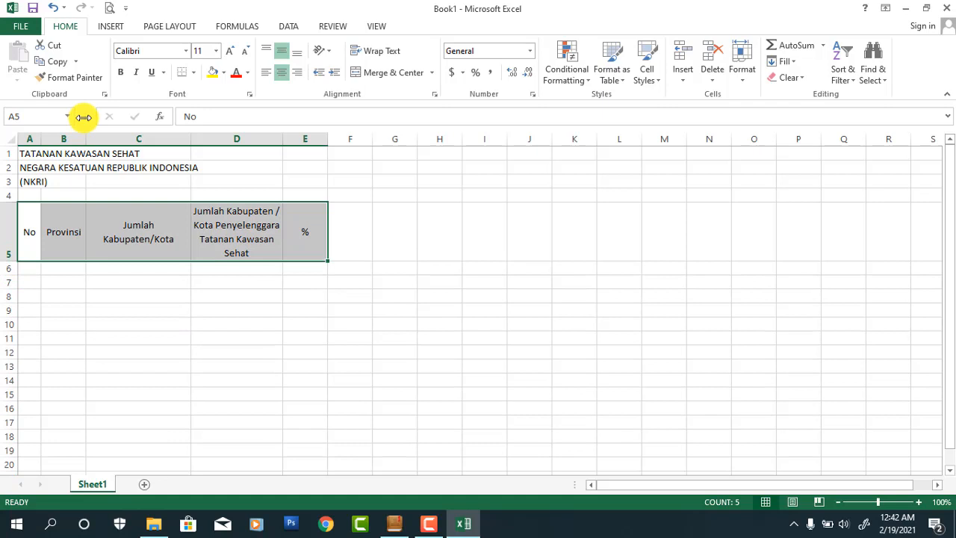
pyautogui.click(121, 71)
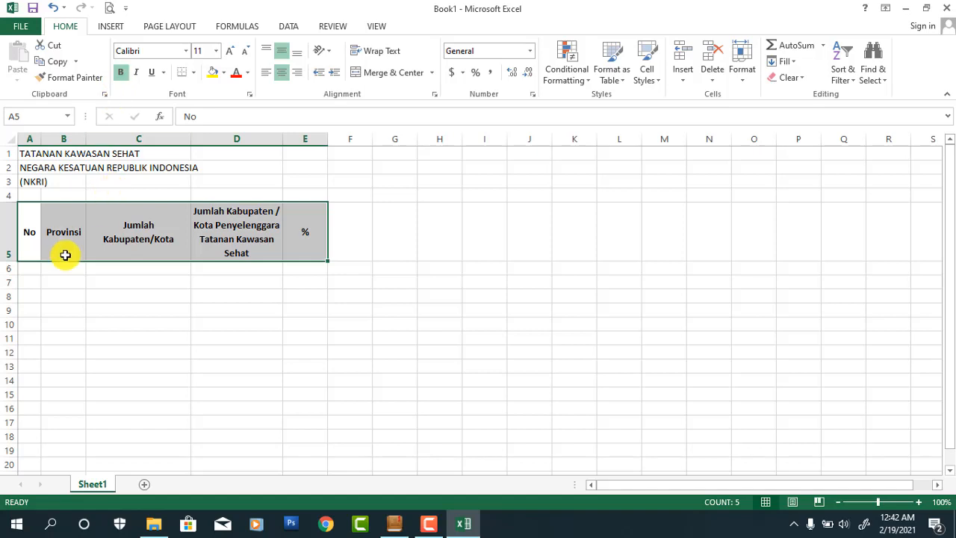
# Step: Try to enter the column number (1) in cell A6
pyautogui.click(32, 268)
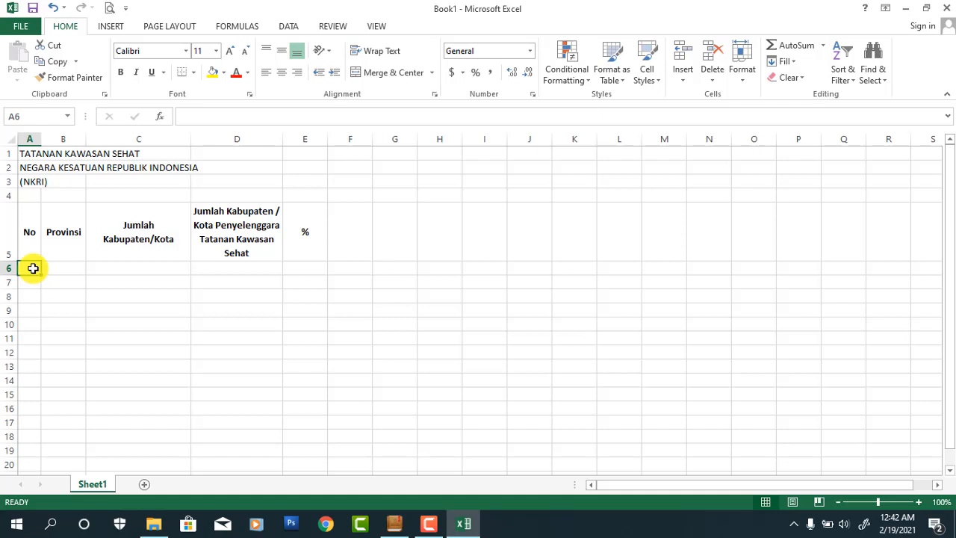
pyautogui.write('(1')
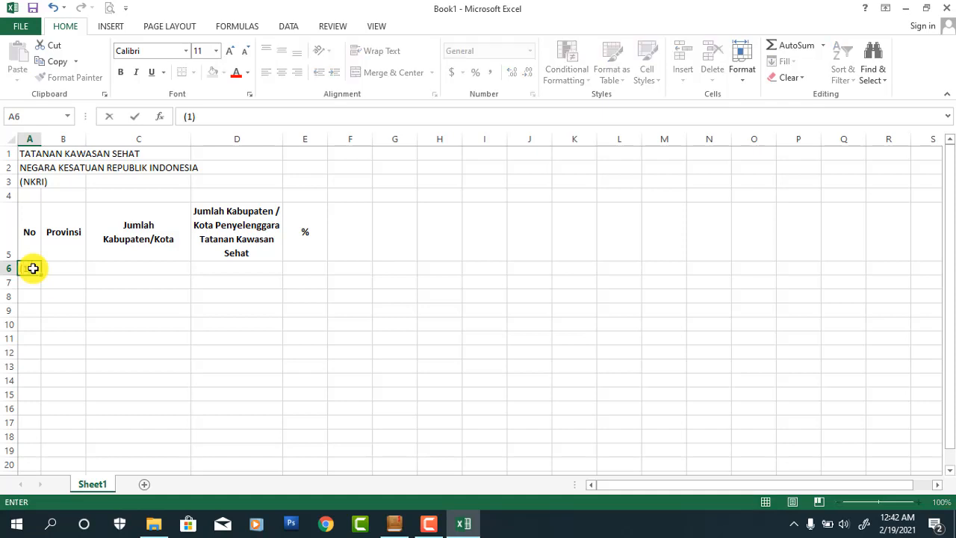
pyautogui.press('Tab')
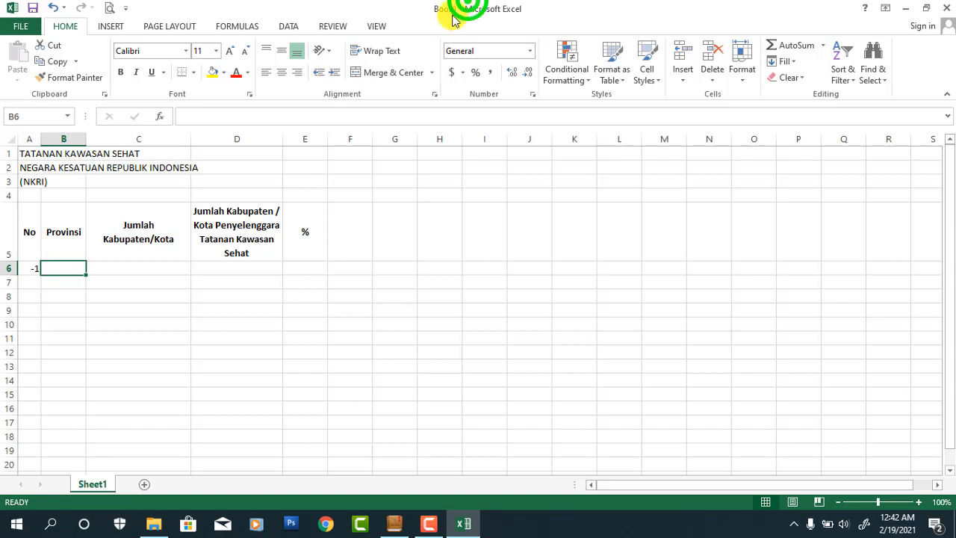
# Step: Replace the content of cell A6 with the column number (1) stored as text
pyautogui.press('Left')
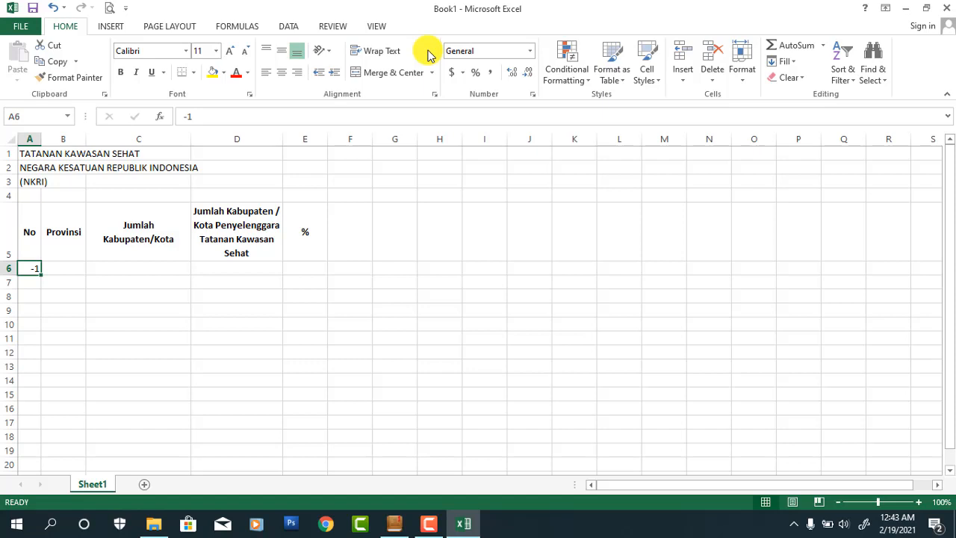
pyautogui.write("'")
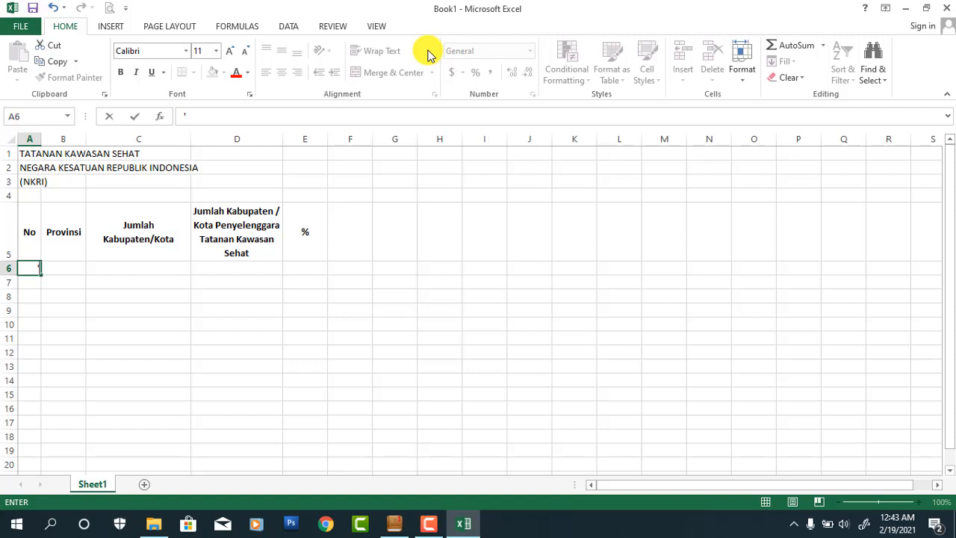
pyautogui.write('(1)')
pyautogui.press('Tab')
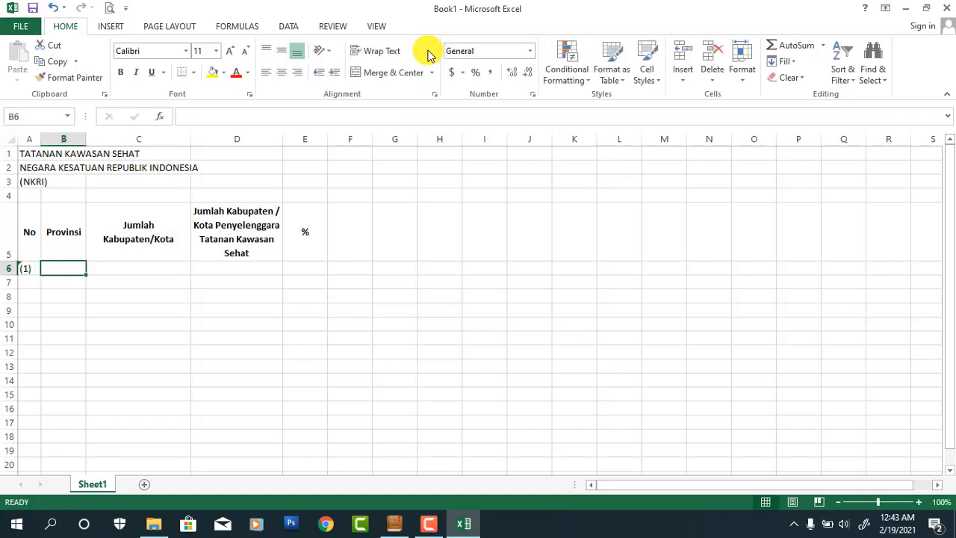
# Step: Enter the column numbers (2), (3), (4) and (5) as text in cells B6:E6
pyautogui.write("'")
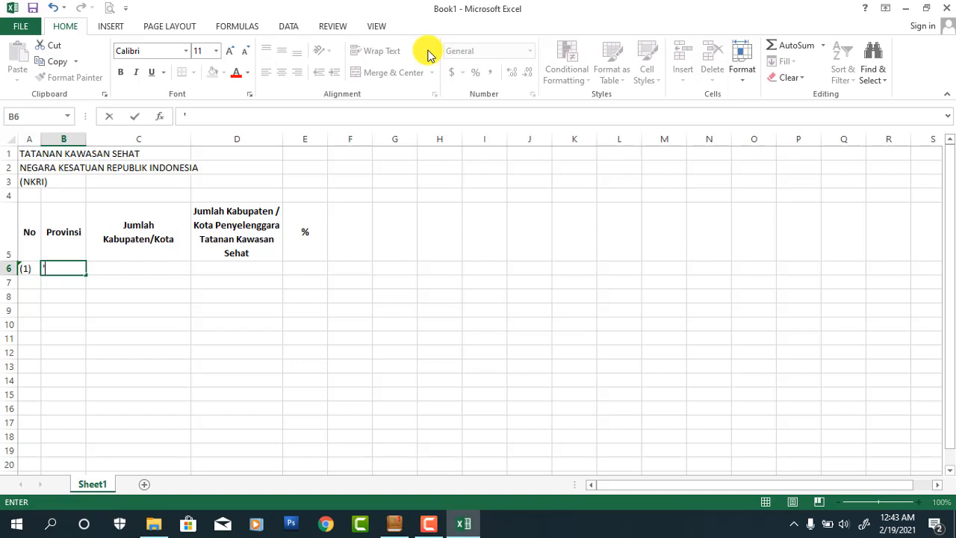
pyautogui.write('(2)')
pyautogui.press('Tab')
pyautogui.write("'")
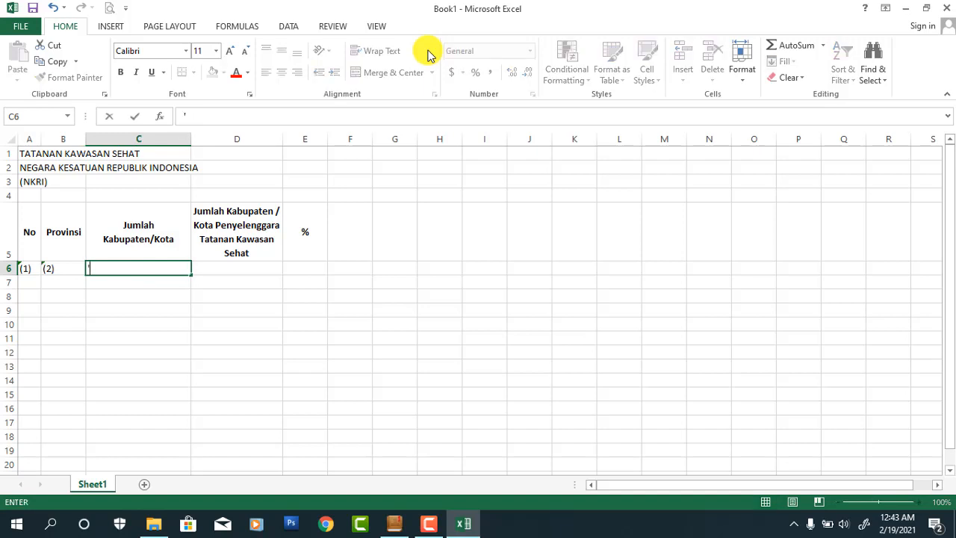
pyautogui.write('(3)')
pyautogui.press('Tab')
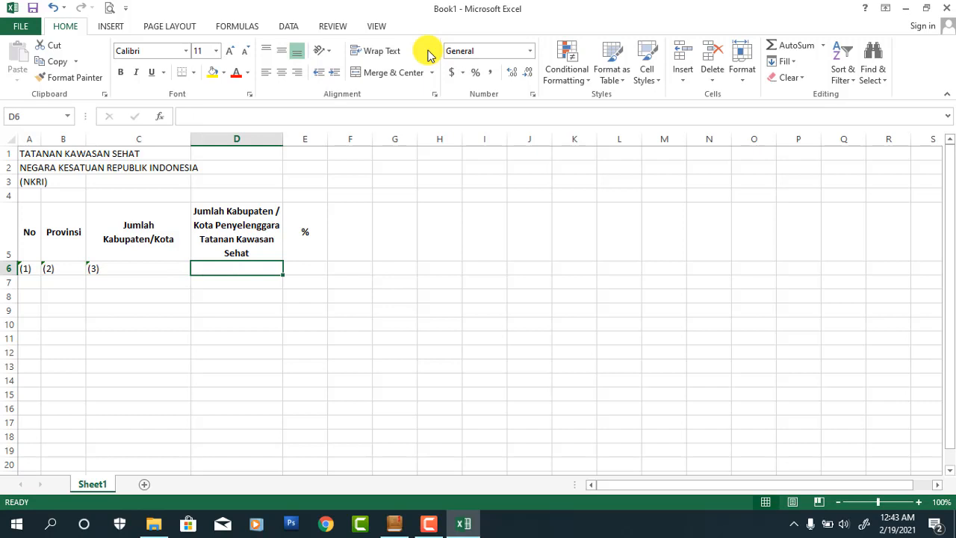
pyautogui.write("'(")
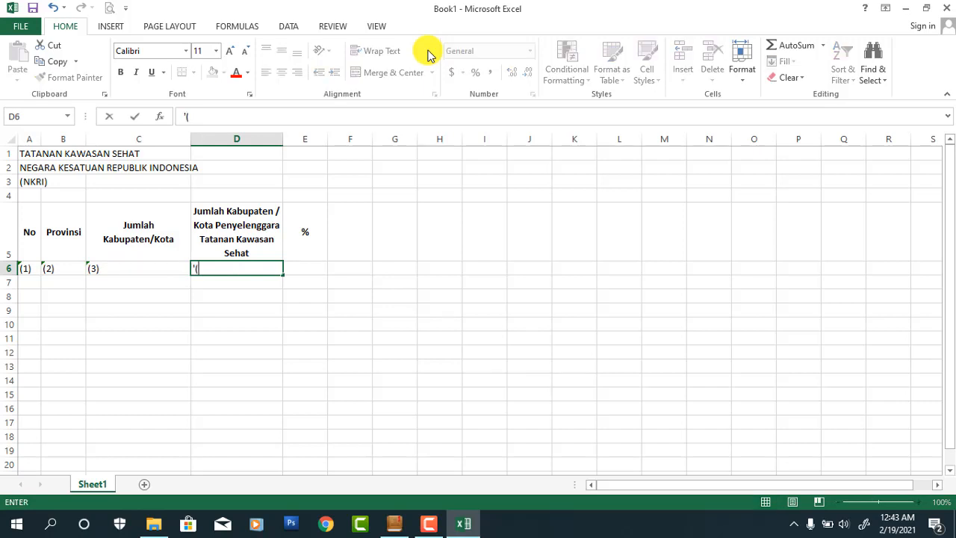
pyautogui.write('4)')
pyautogui.press('Tab')
pyautogui.write("'(")
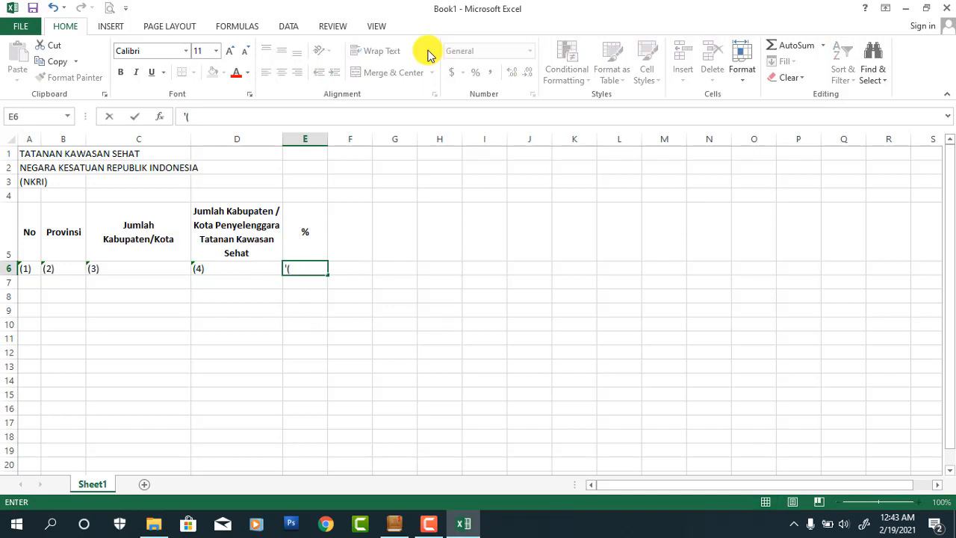
pyautogui.write('5)')
pyautogui.press('Return')
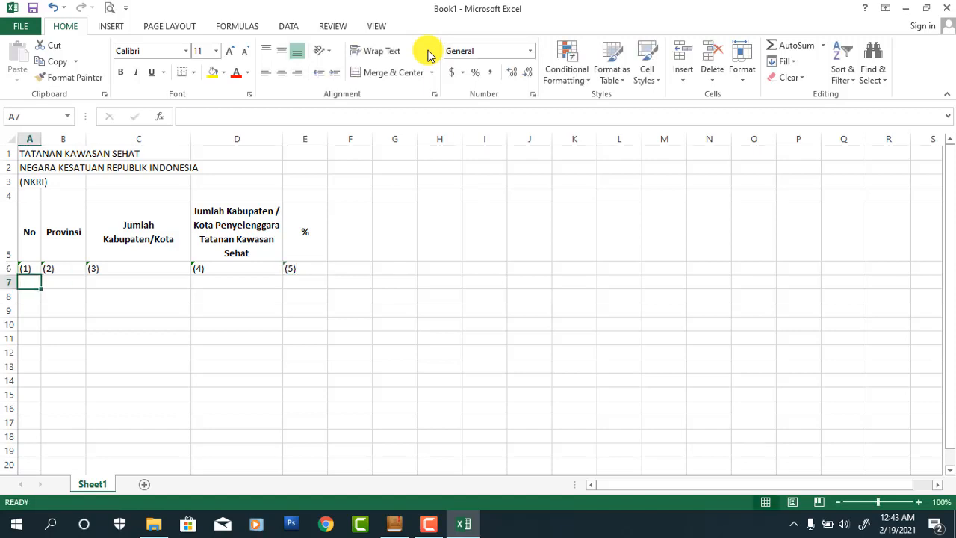
# Step: Format the column numbers in A6:E6 as italic, horizontally centred text with font size 8
pyautogui.press('Up')
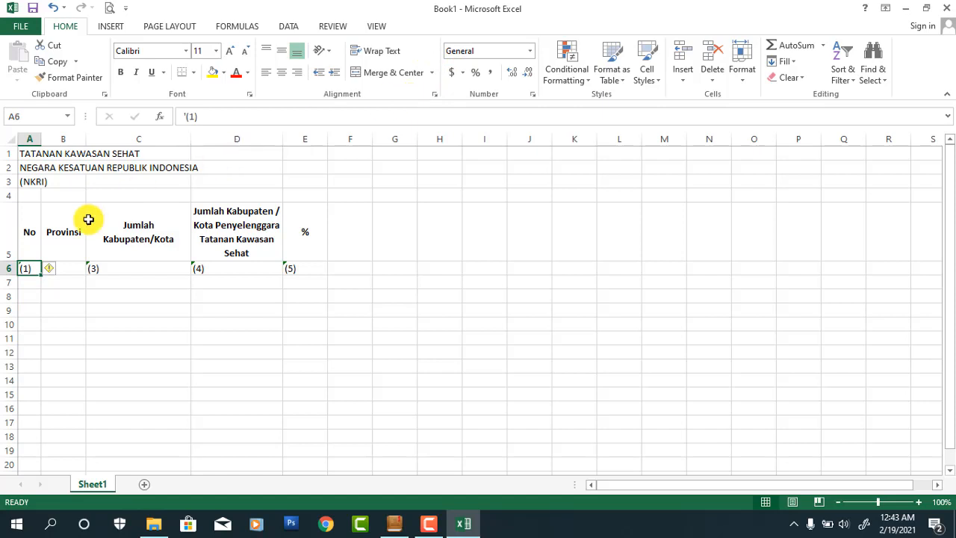
pyautogui.moveTo(26, 267); pyautogui.dragTo(298, 269)
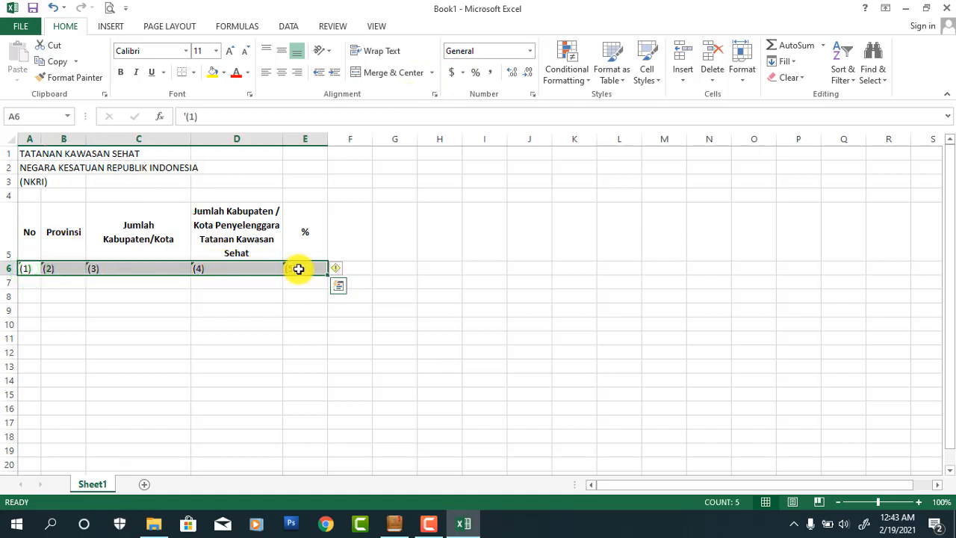
pyautogui.click(134, 77)
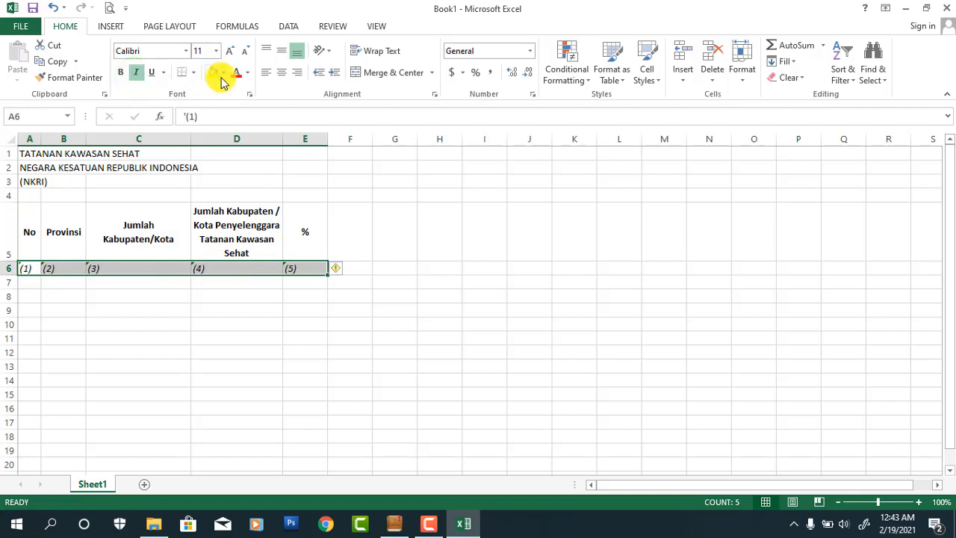
pyautogui.click(276, 73)
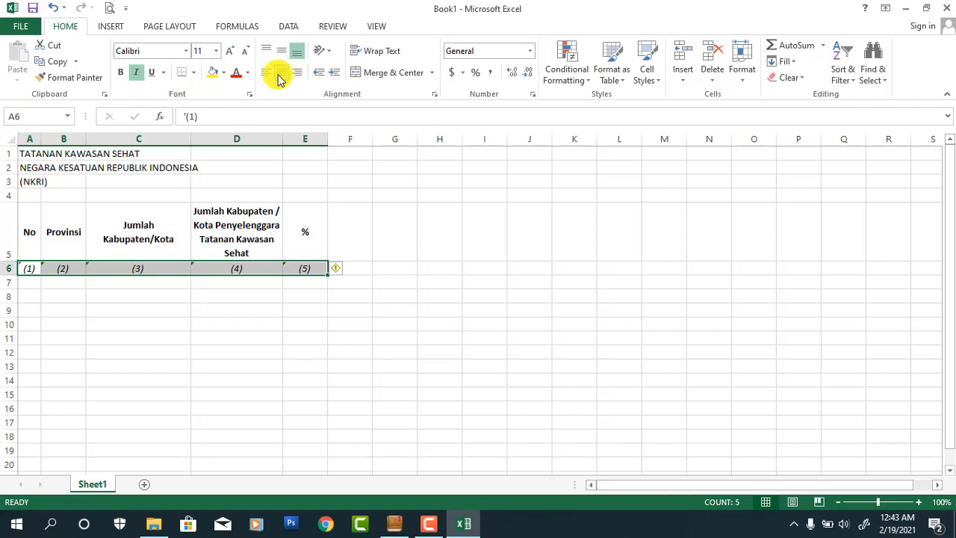
pyautogui.click(217, 50)
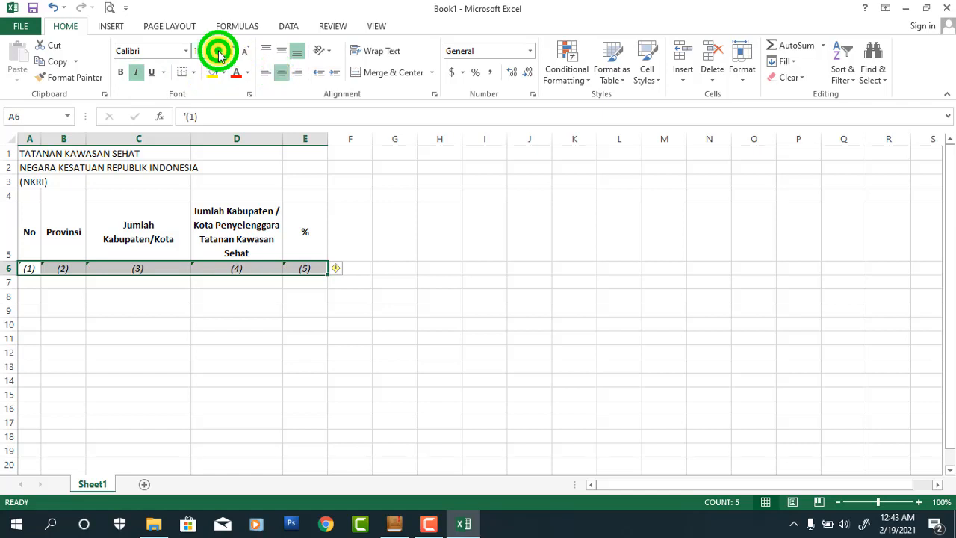
pyautogui.click(203, 72)
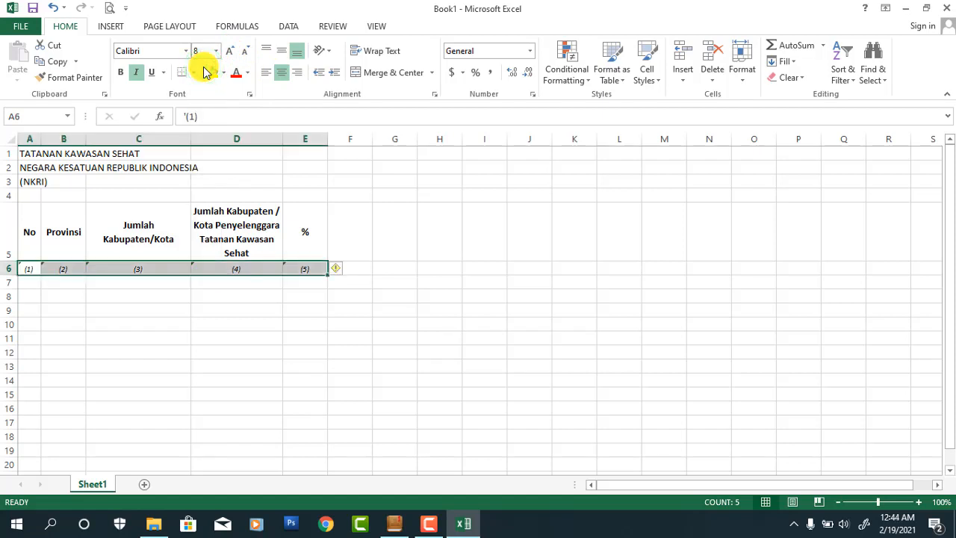
pyautogui.click(320, 313)
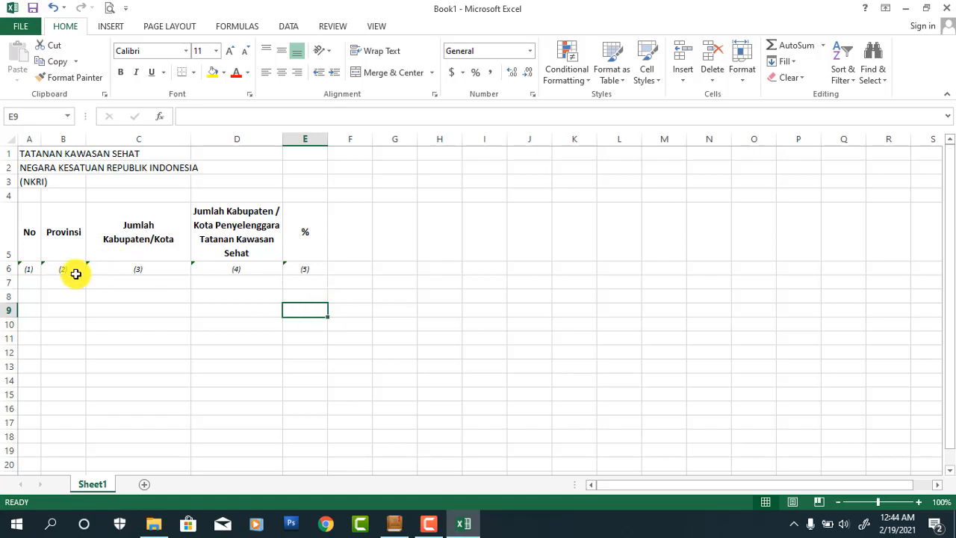
# Step: Fill A7:E7 with 1, Aceh, 23, 6 and 26, and enter the row number 2 in A8
pyautogui.click(29, 283)
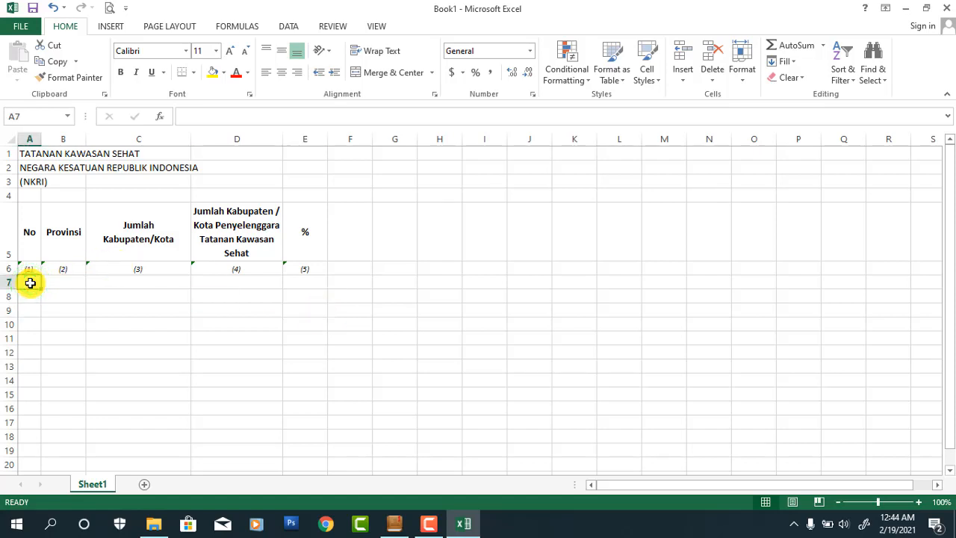
pyautogui.doubleClick(30, 283)
pyautogui.press('Tab')
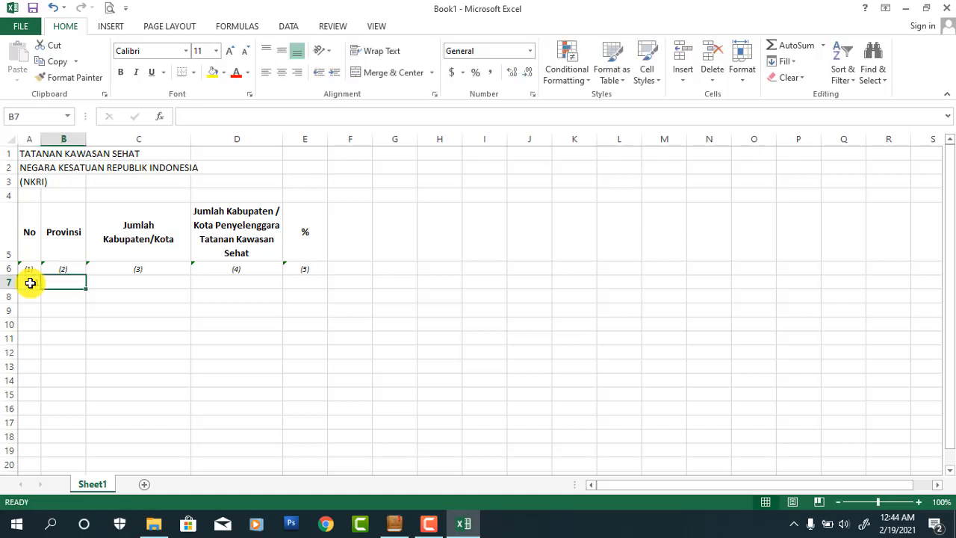
pyautogui.write('Aceh')
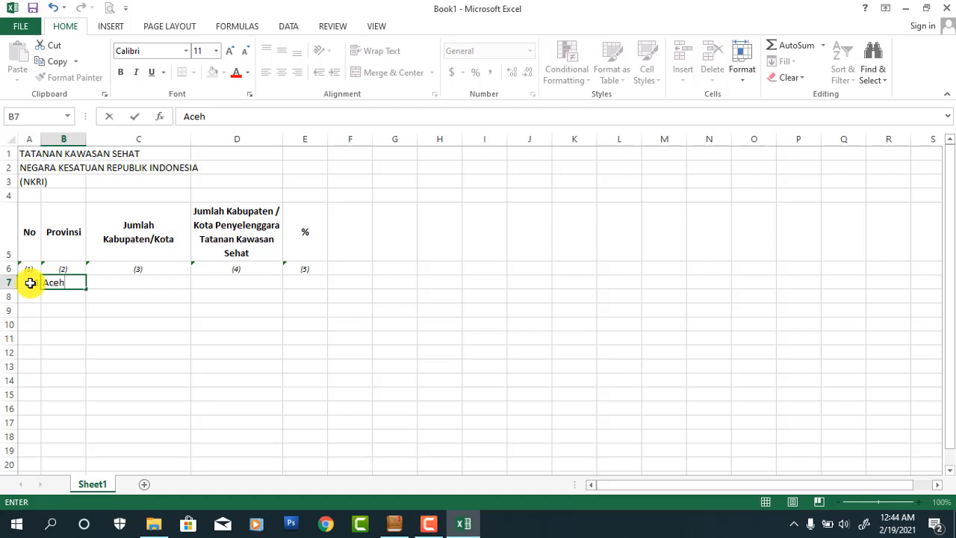
pyautogui.press('Tab')
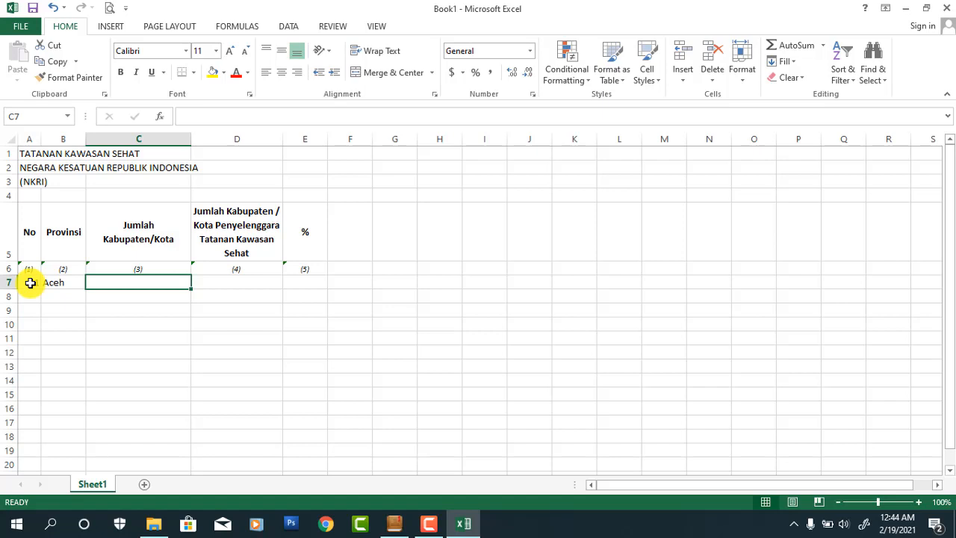
pyautogui.write('23')
pyautogui.press('Tab')
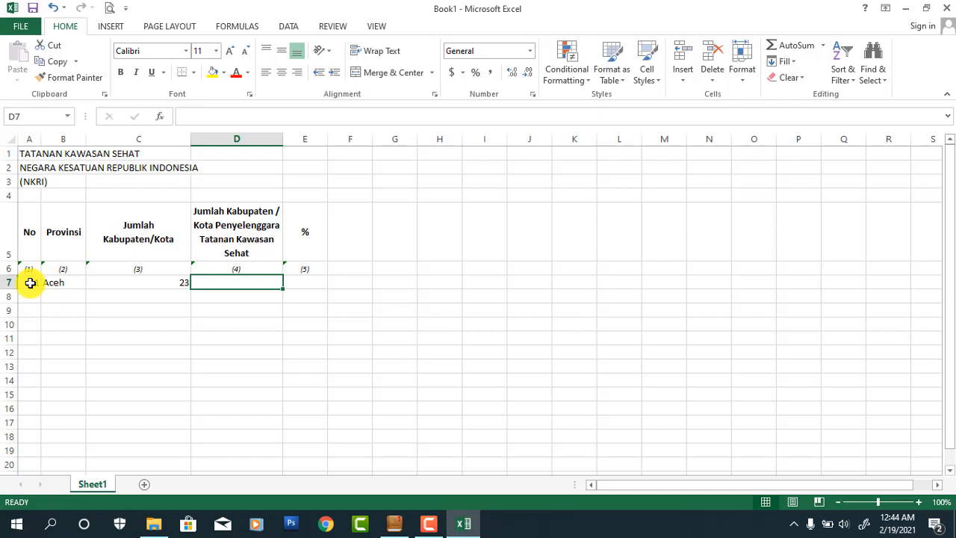
pyautogui.write('6')
pyautogui.press('Tab')
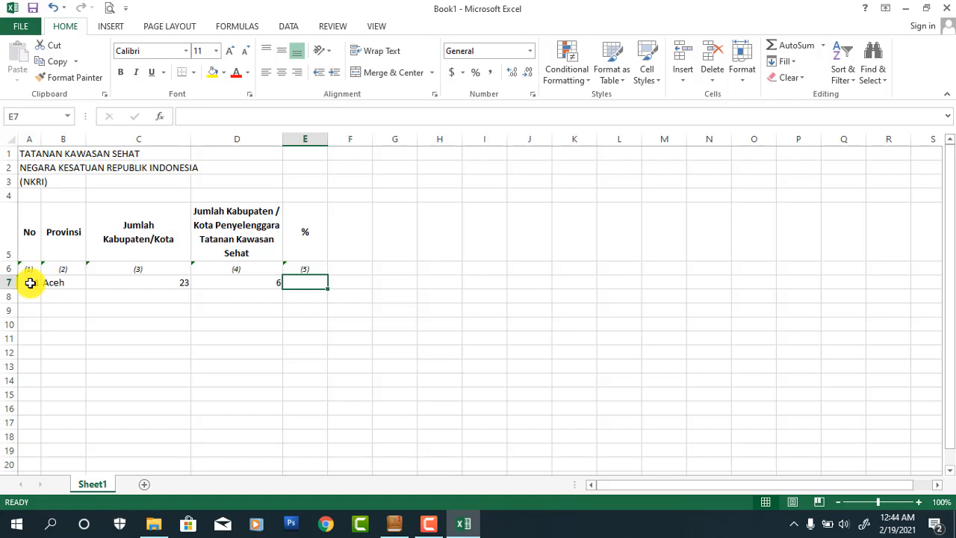
pyautogui.write('26')
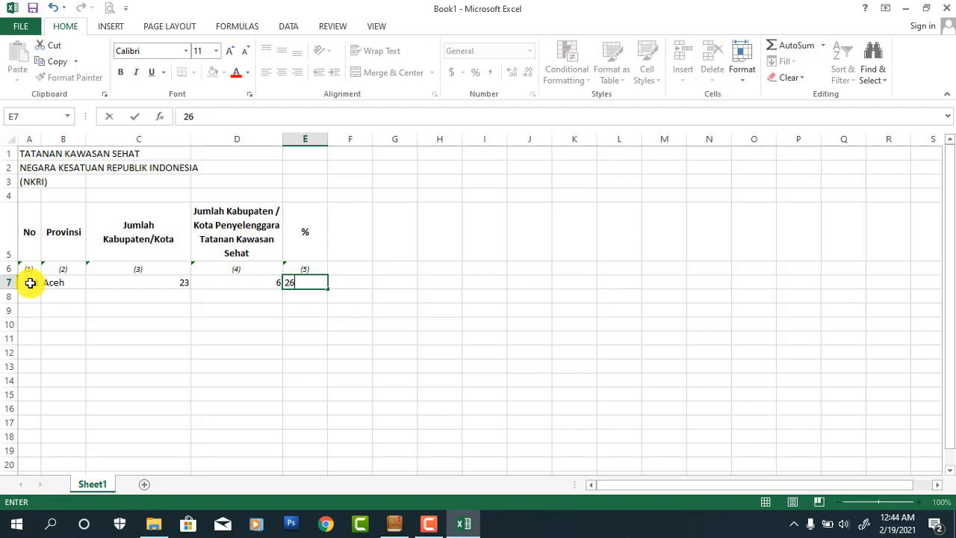
pyautogui.press('Return')
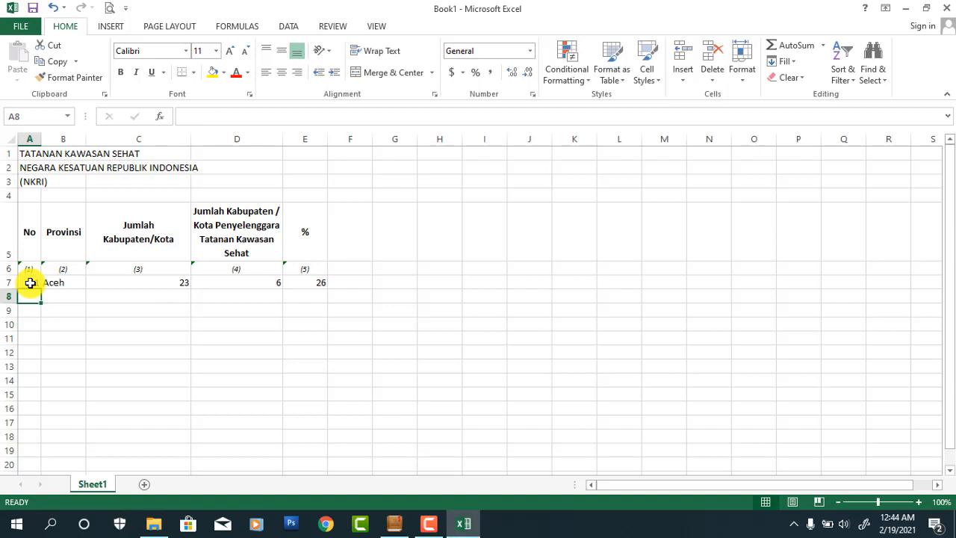
pyautogui.write('2')
pyautogui.press('Tab')
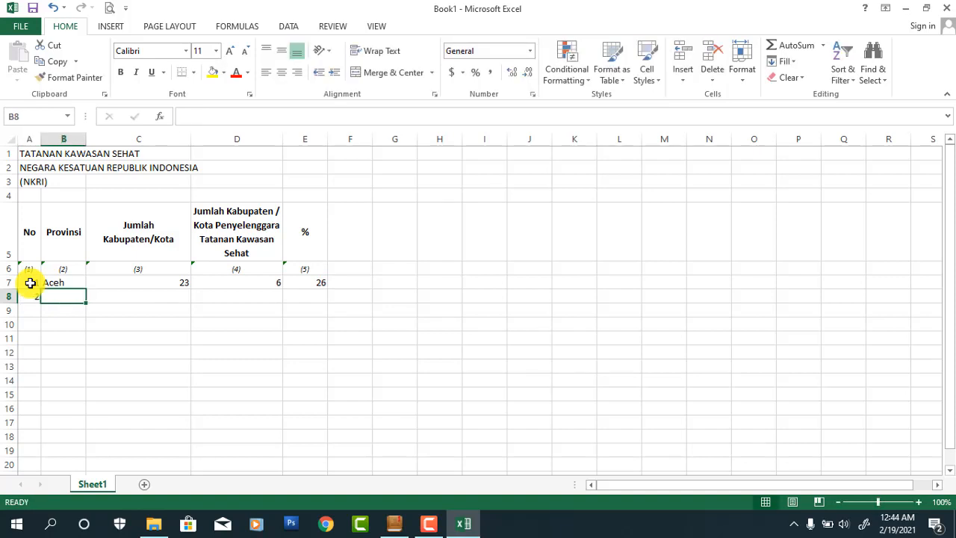
pyautogui.write('Sumatera')
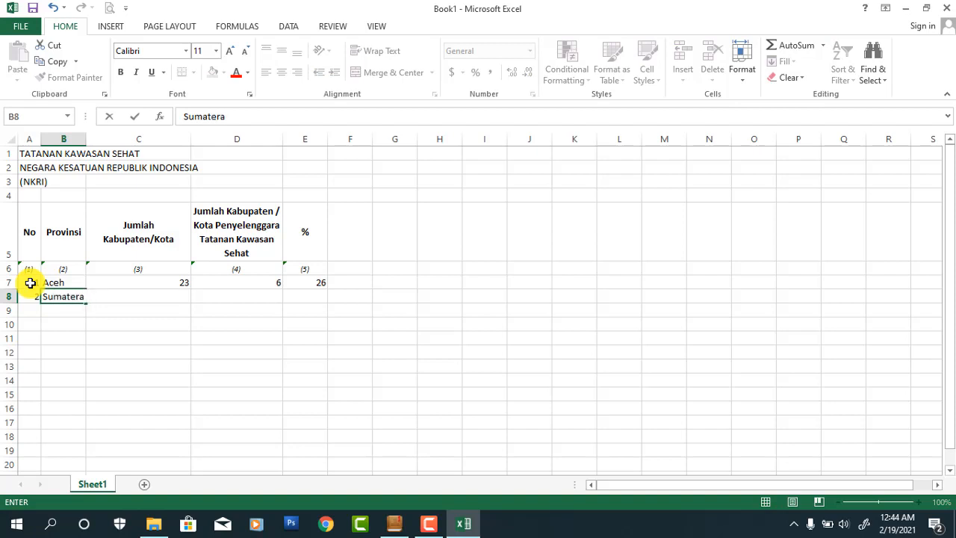
pyautogui.press('BackSpace')
pyautogui.press('BackSpace')
pyautogui.press('BackSpace')
pyautogui.press('BackSpace')
pyautogui.press('BackSpace')
pyautogui.press('BackSpace')
pyautogui.press('BackSpace')
pyautogui.press('BackSpace')
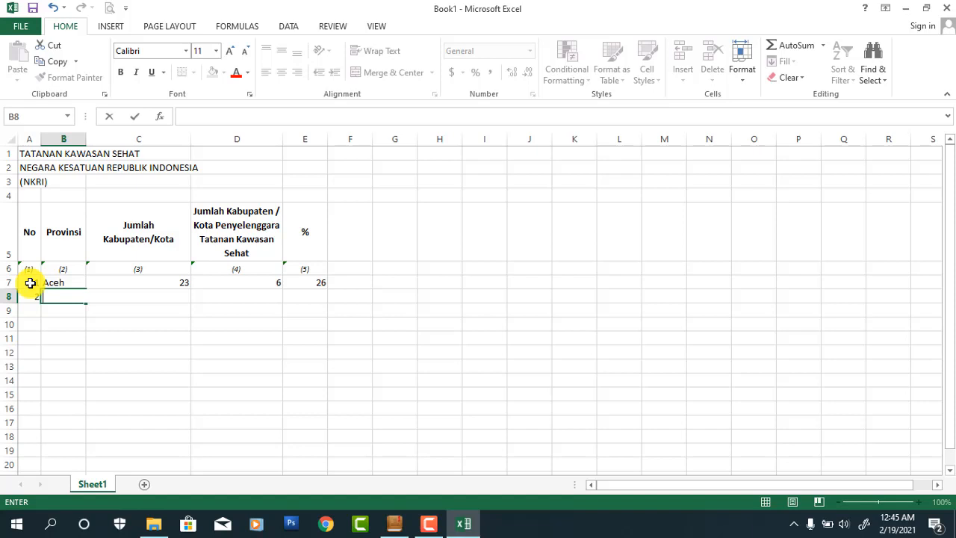
# Step: Complete row 8 with the province Jawa Barat and the values 27, 26 and 96 in B8:E8
pyautogui.write('Jawa Barat')
pyautogui.press('Tab')
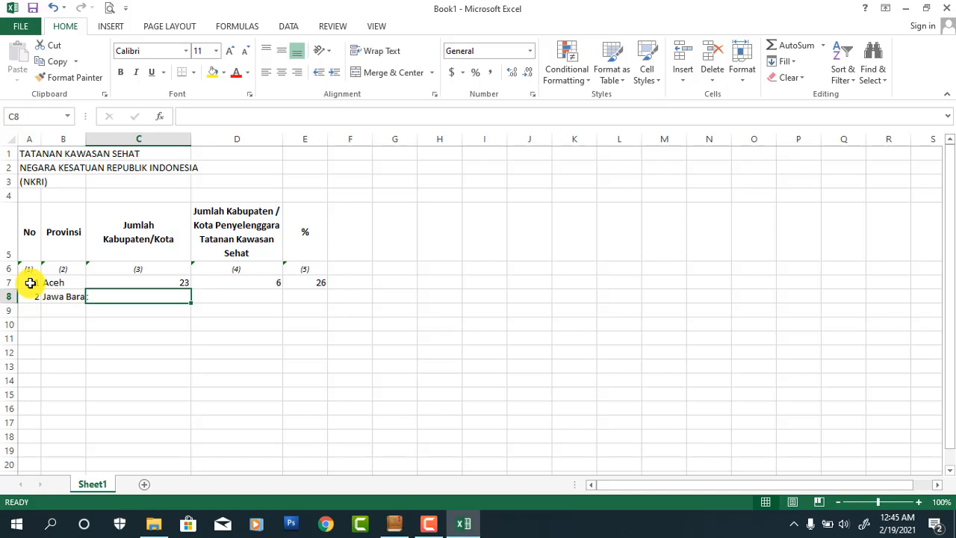
pyautogui.write('27')
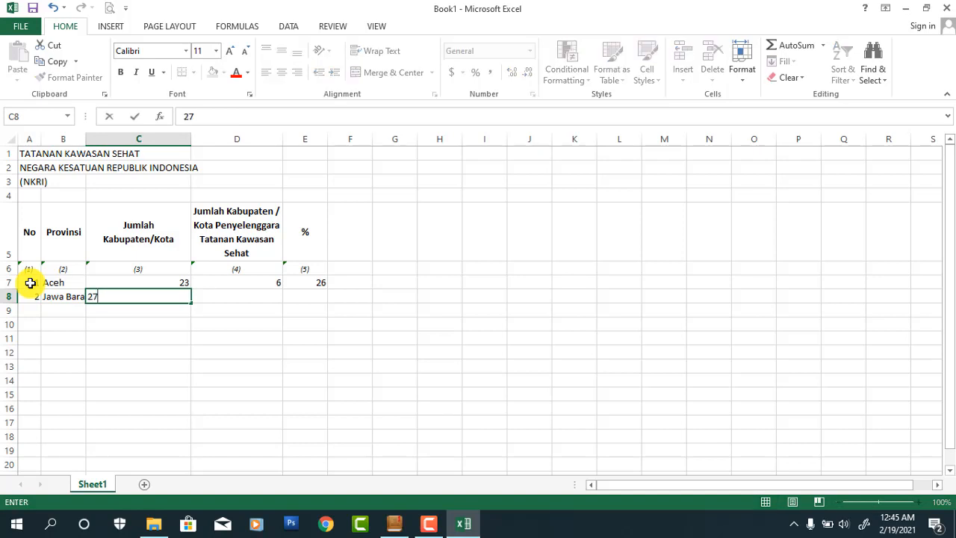
pyautogui.press('Tab')
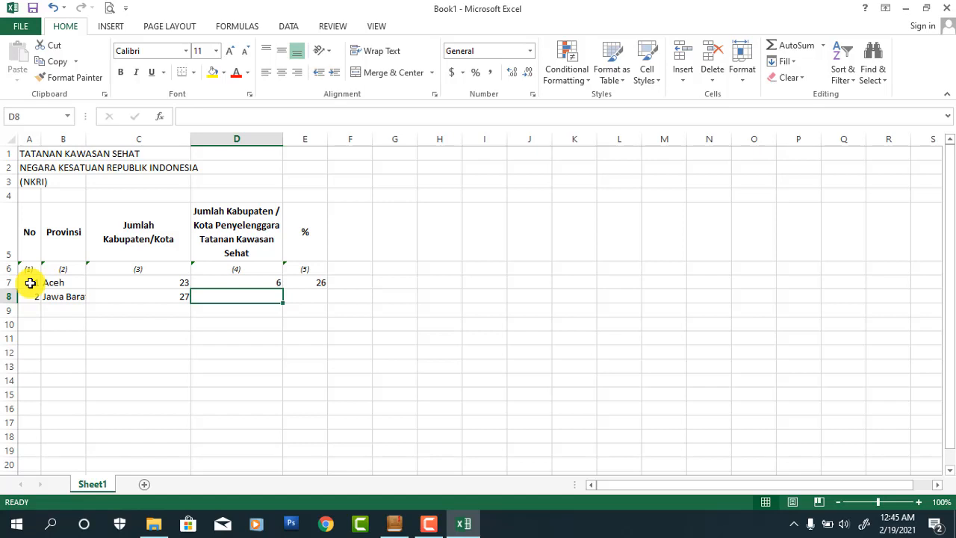
pyautogui.write('26')
pyautogui.press('Tab')
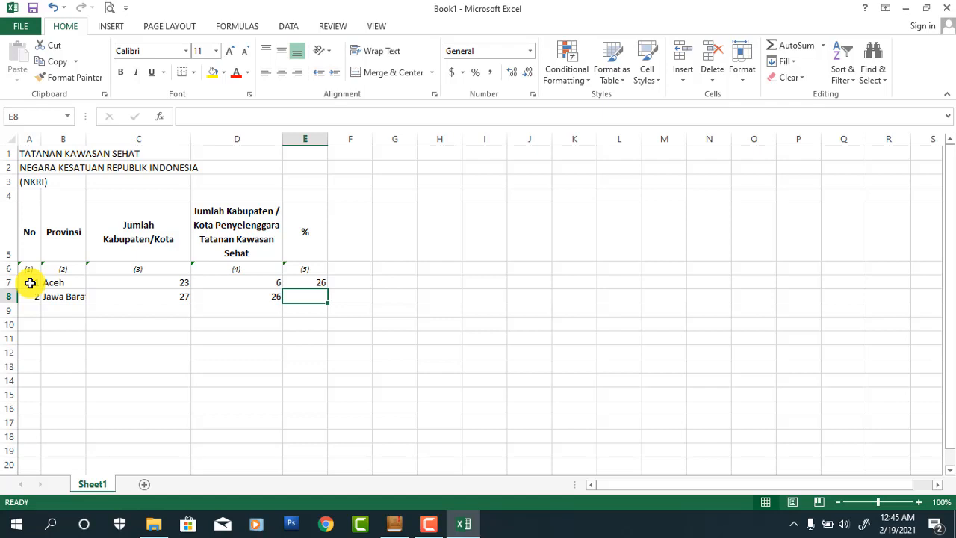
pyautogui.write('96')
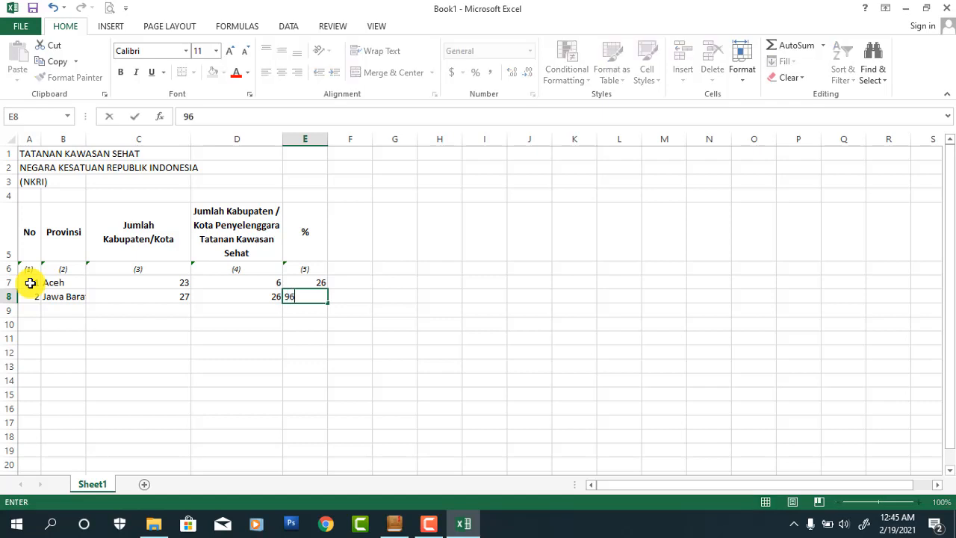
pyautogui.press('Return')
# Step: Enter the row number 3 in cell A9 and widen column B to fit the province names
pyautogui.write('3')
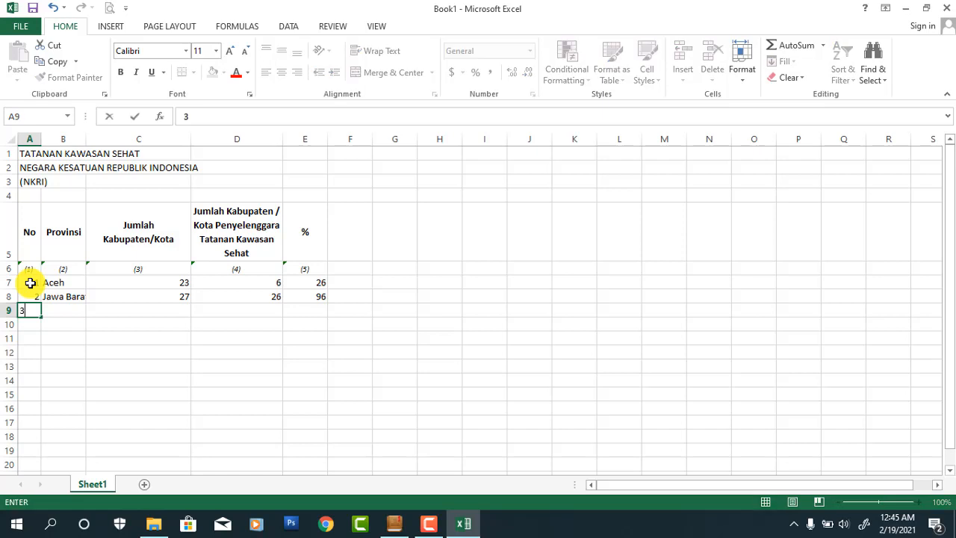
pyautogui.press('Tab')
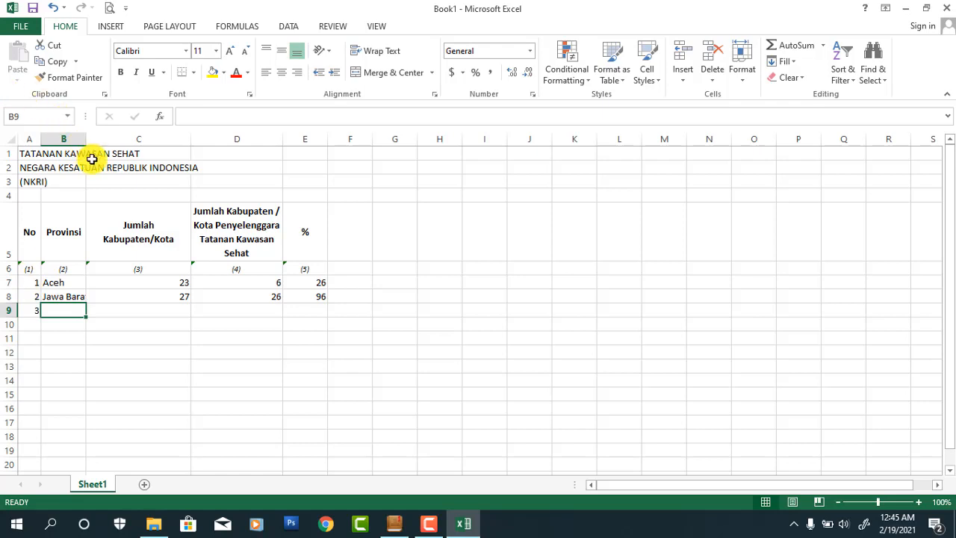
pyautogui.moveTo(87, 140); pyautogui.dragTo(133, 142)
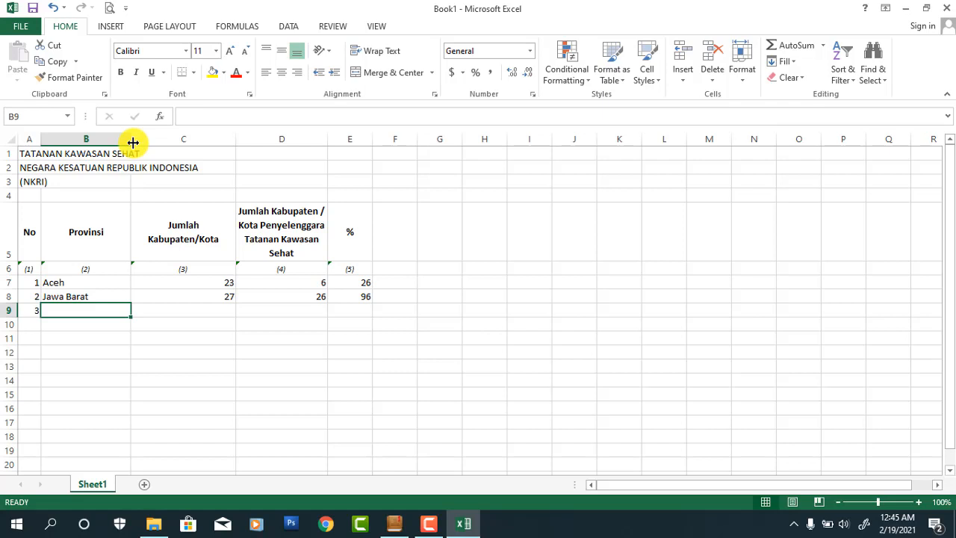
# Step: Complete row 9 with the province Kalimantan Tengah and the values 14, 2 and 14 in B9:E9
pyautogui.write('Kalimanta')
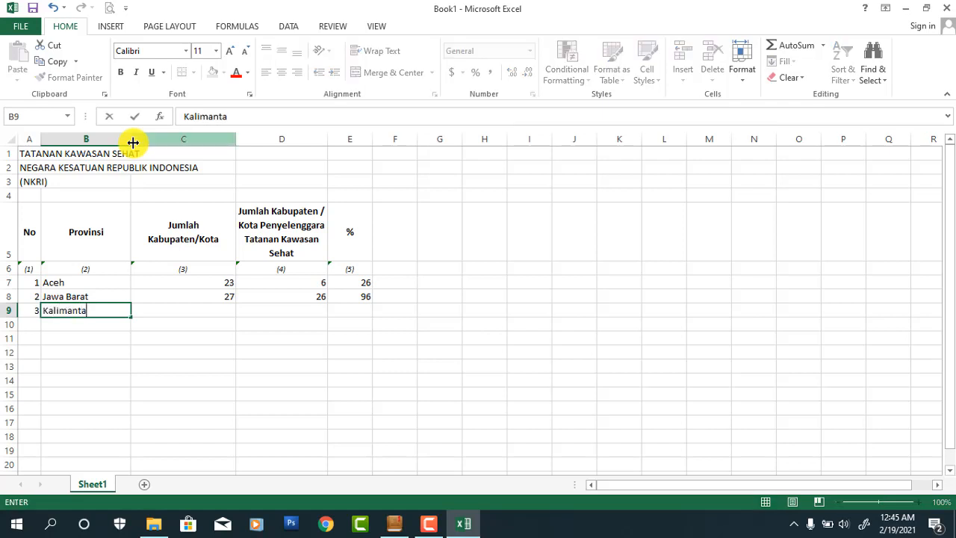
pyautogui.write('n Tengah')
pyautogui.press('Tab')
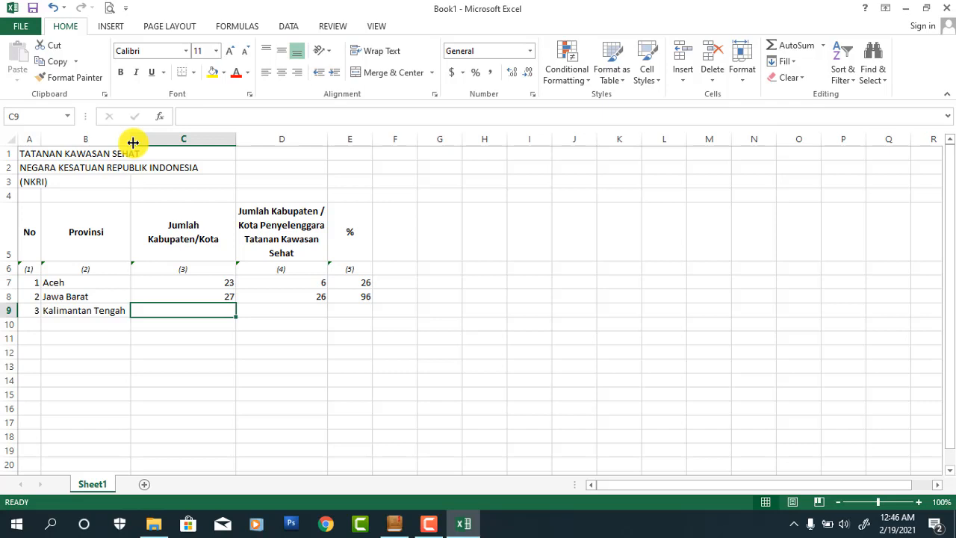
pyautogui.write('14')
pyautogui.press('Tab')
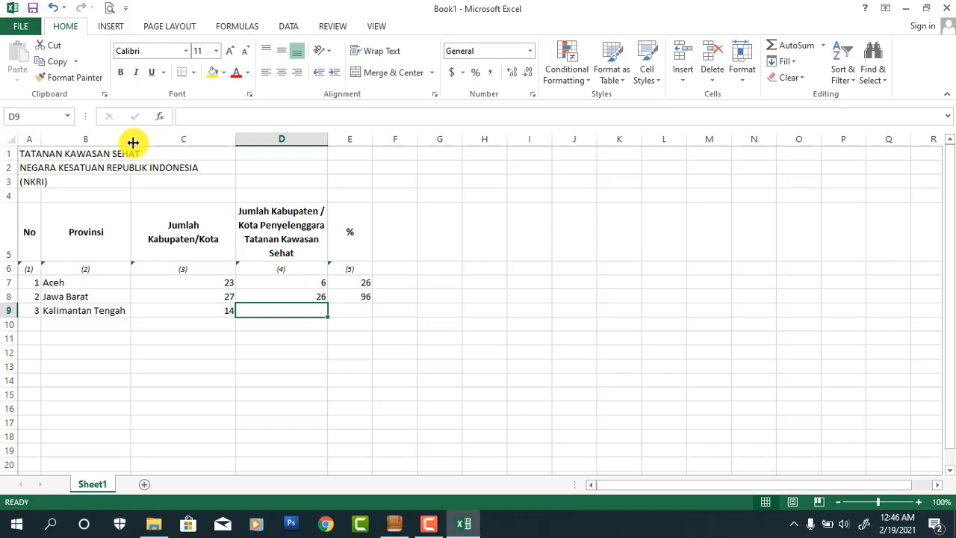
pyautogui.write('2')
pyautogui.press('Tab')
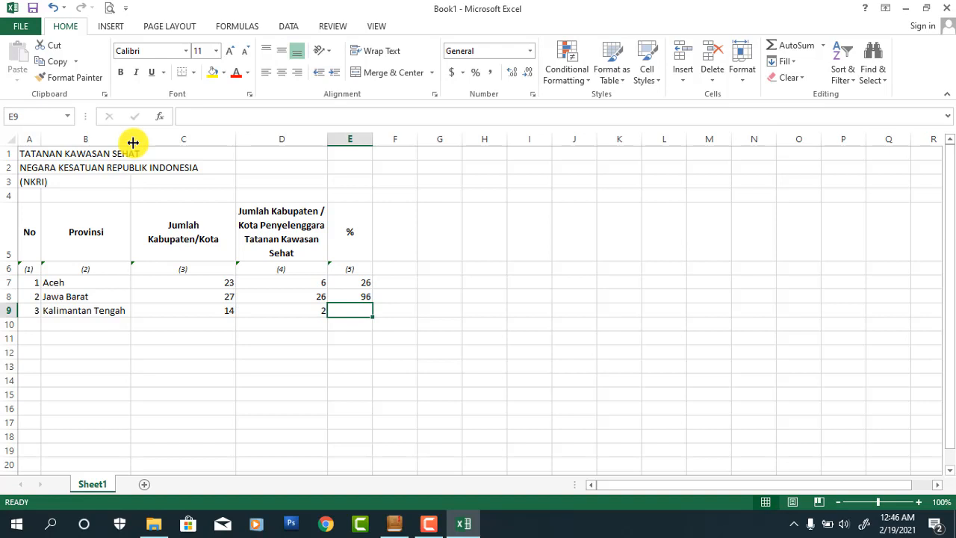
pyautogui.write('14')
pyautogui.press('Return')
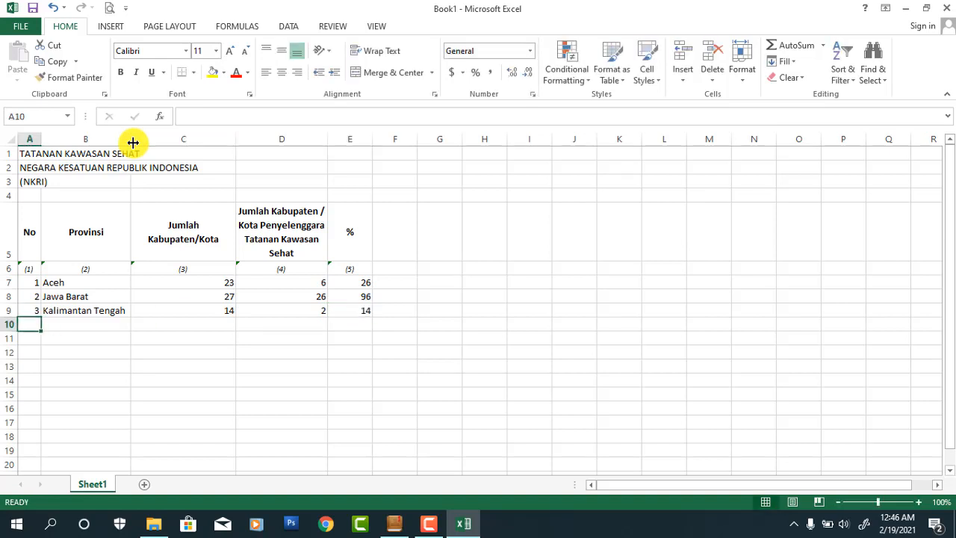
# Step: Fill A10:E10 with 4, Sulawesi Utara, 15, 13 and 86
pyautogui.write('4')
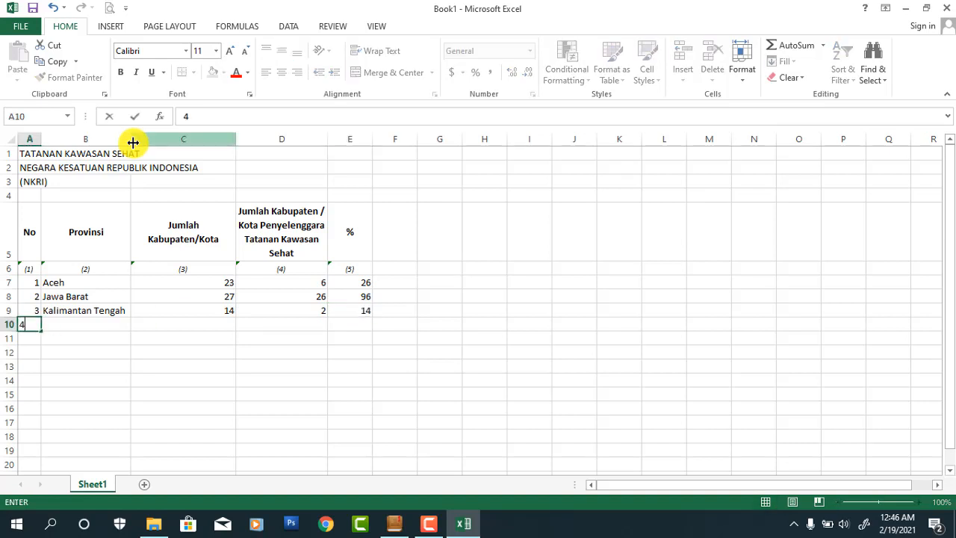
pyautogui.press('Tab')
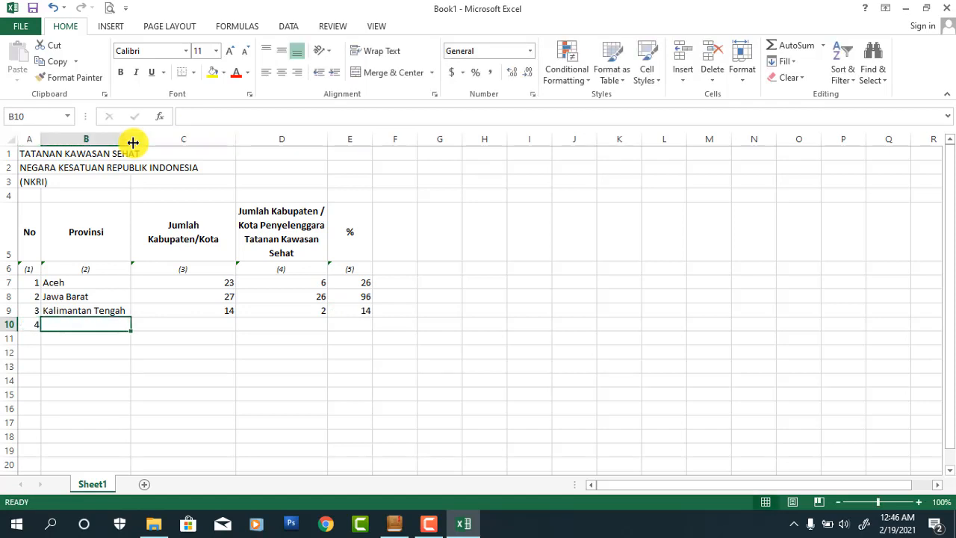
pyautogui.write('S')
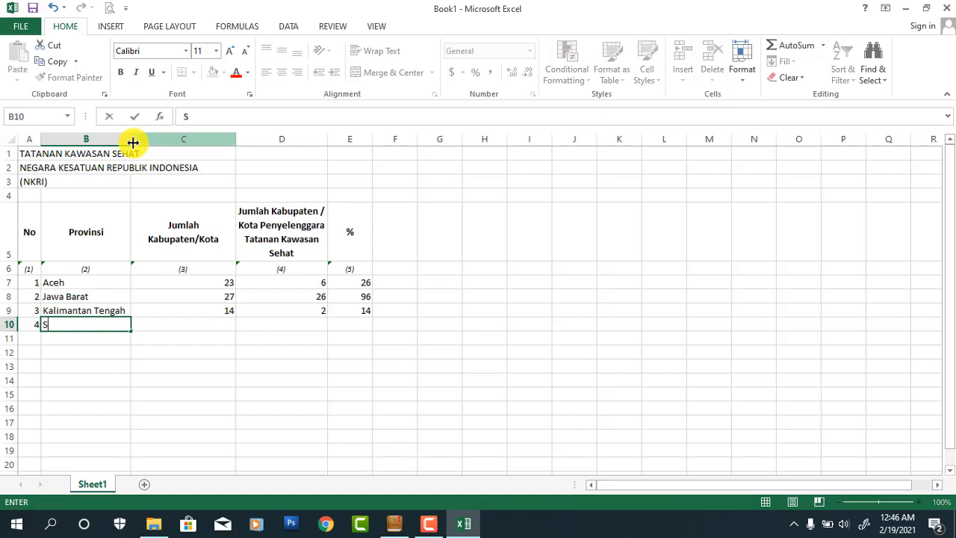
pyautogui.write('ulawesi Utara')
pyautogui.press('Tab')
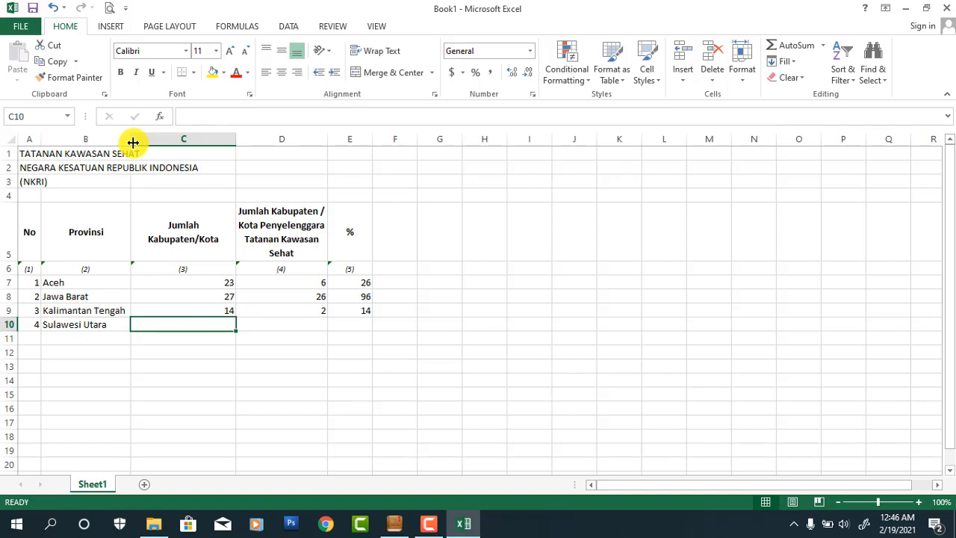
pyautogui.write('15')
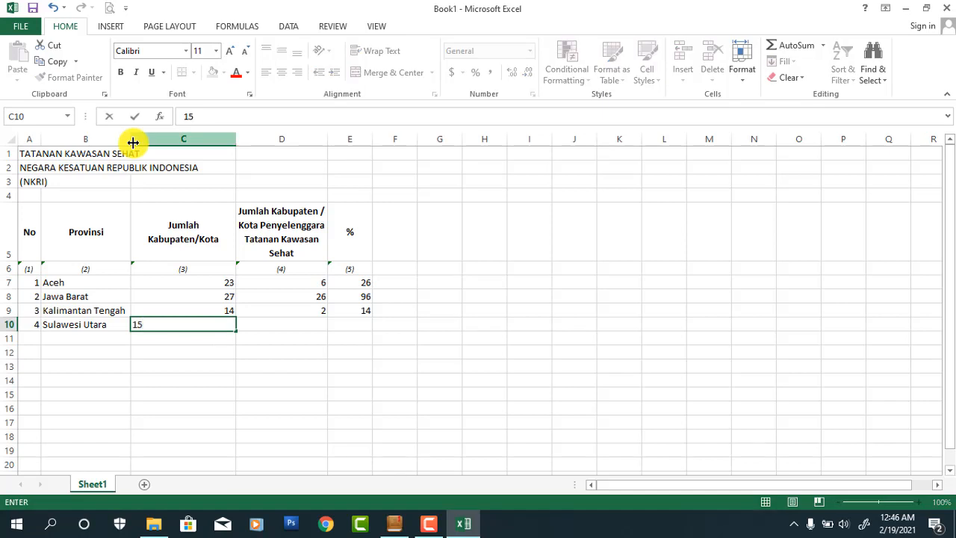
pyautogui.press('Tab')
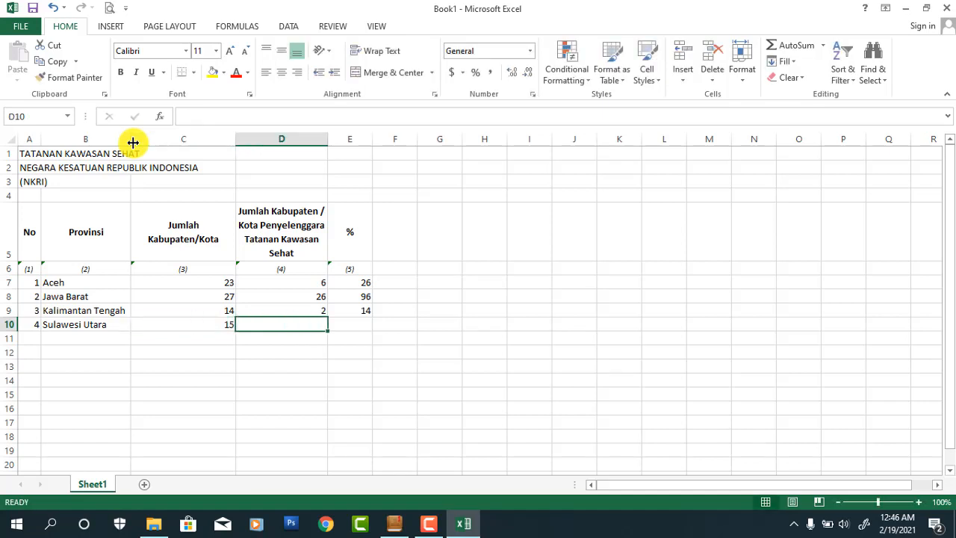
pyautogui.write('13')
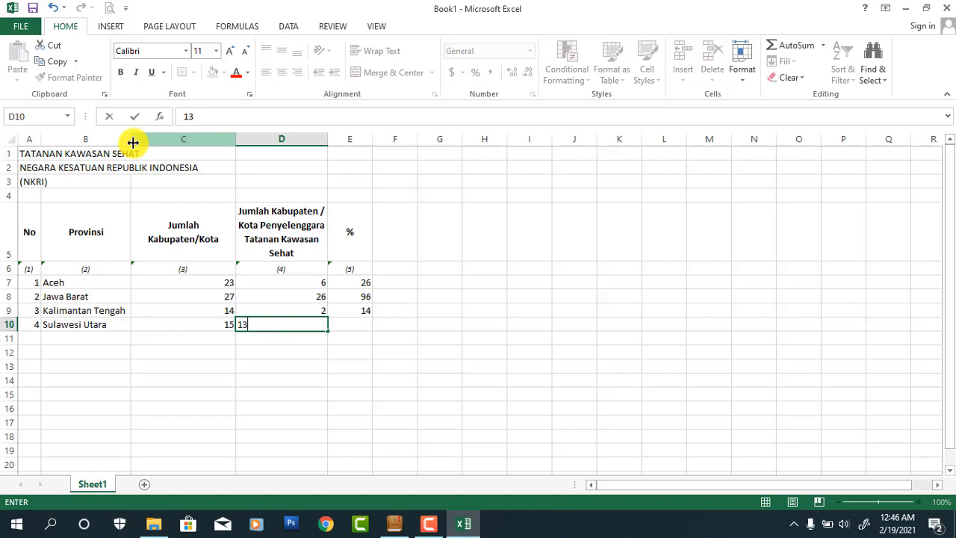
pyautogui.press('Tab')
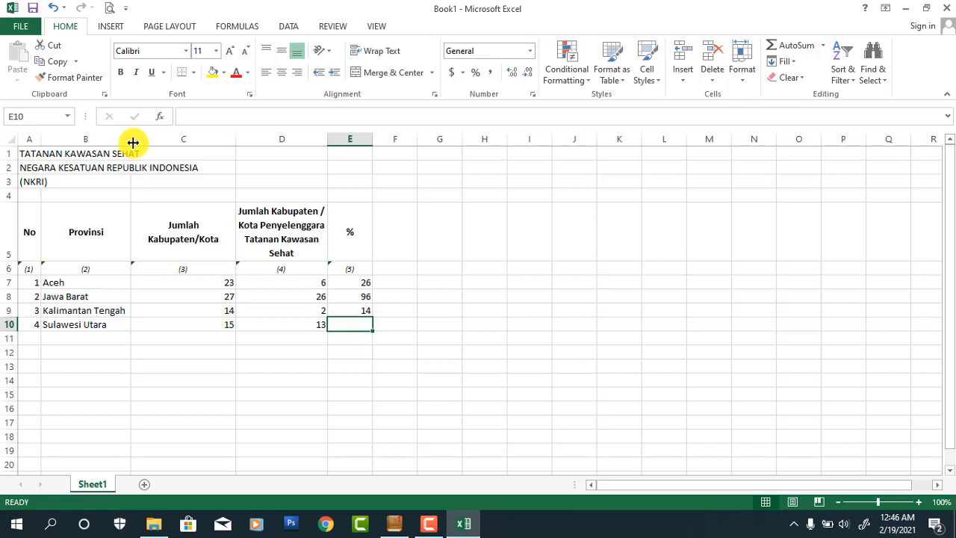
pyautogui.write('86')
pyautogui.press('Return')
# Step: Fill A11:E11 with 5, Papua Barat, 13, 0 and 0
pyautogui.press('Left')
pyautogui.press('Left')
pyautogui.press('Left')
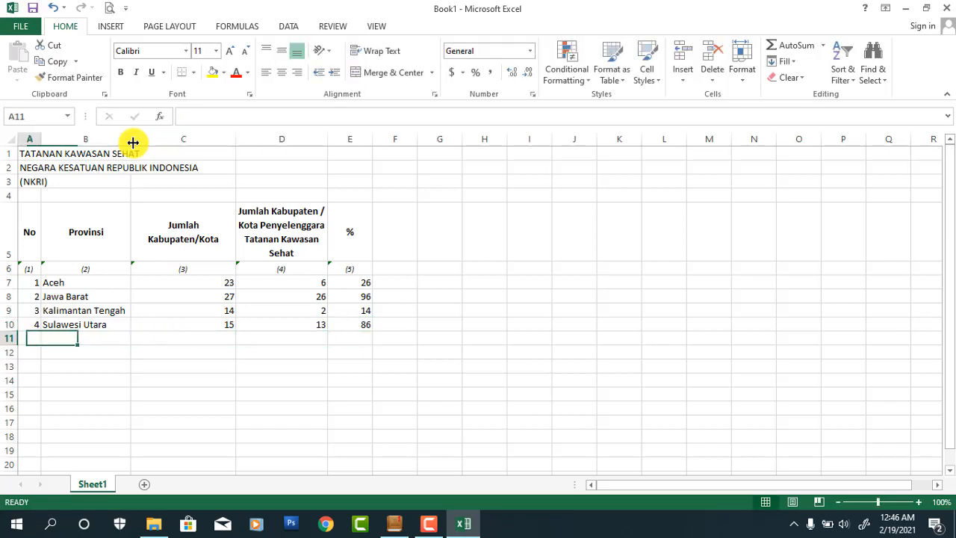
pyautogui.write('5')
pyautogui.press('Tab')
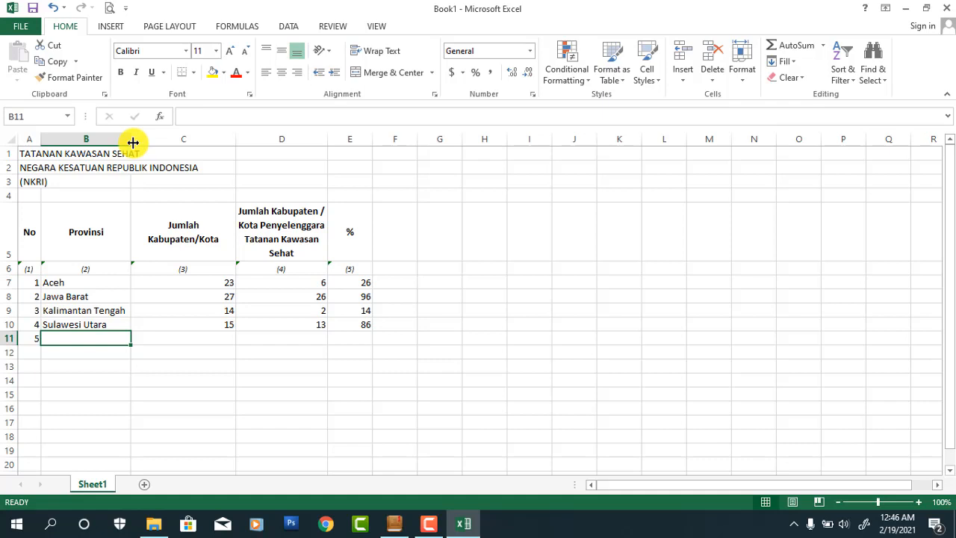
pyautogui.write('Papua BR')
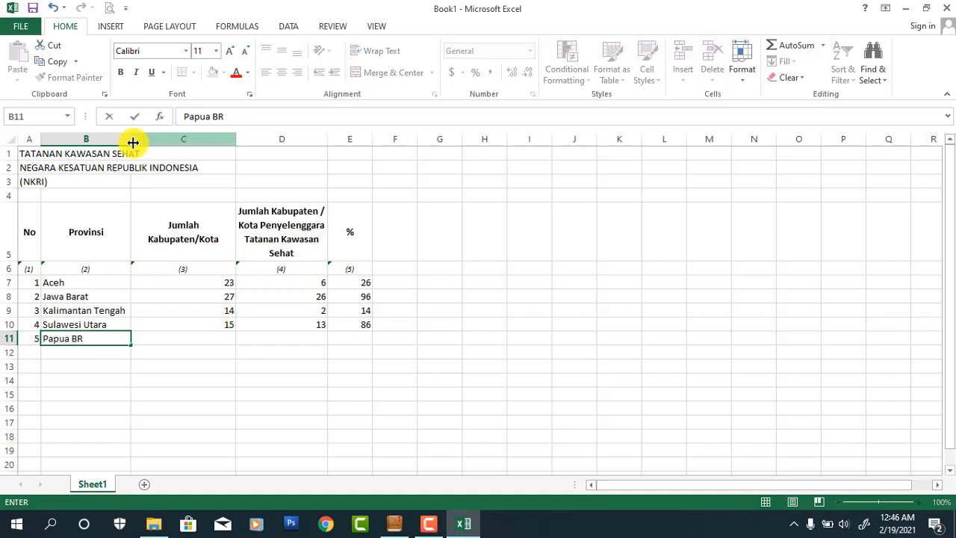
pyautogui.press('BackSpace')
pyautogui.write('arat')
pyautogui.press('Tab')
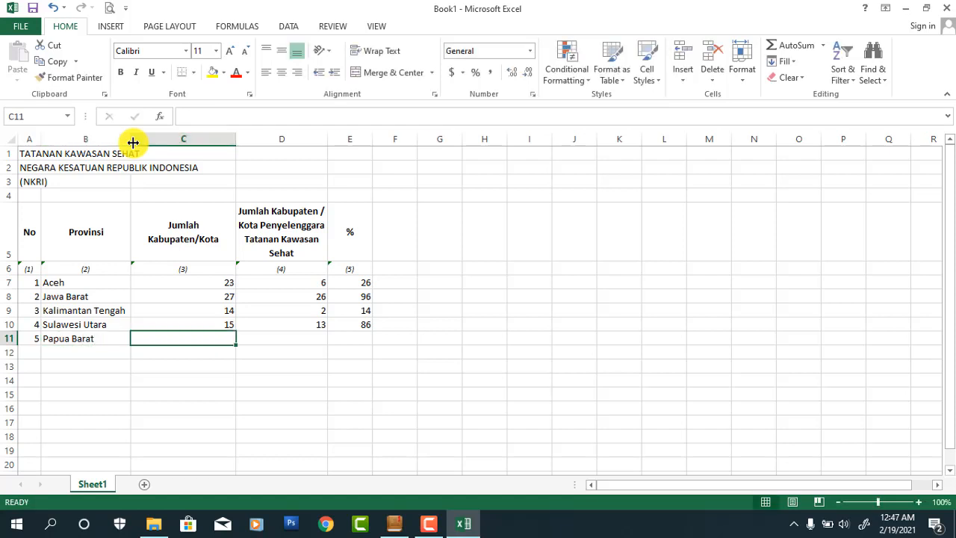
pyautogui.write('13')
pyautogui.press('Tab')
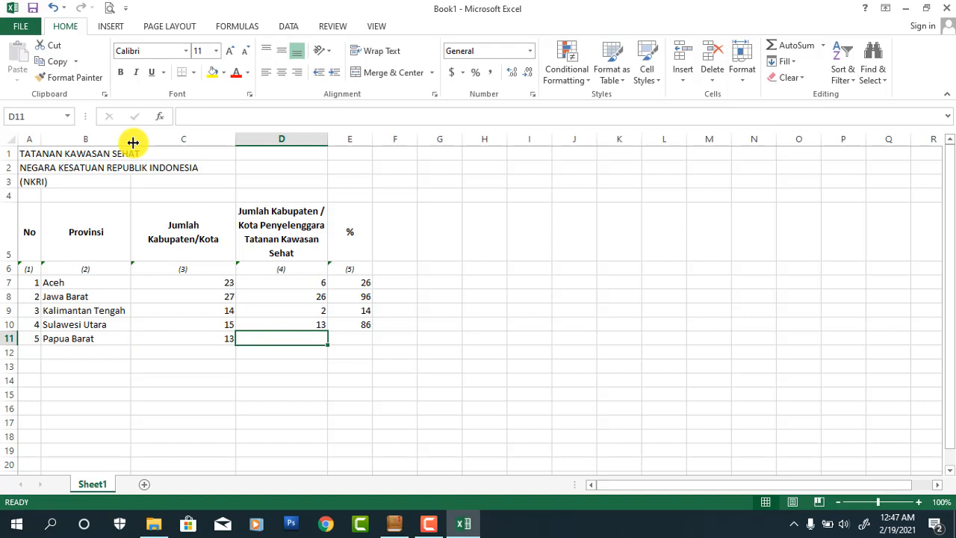
pyautogui.write('0')
pyautogui.press('Tab')
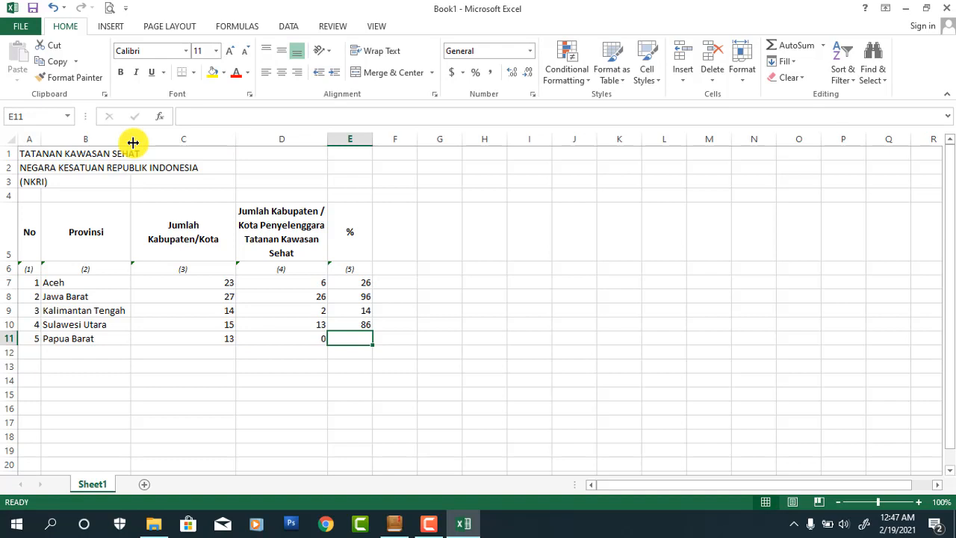
pyautogui.write('0')
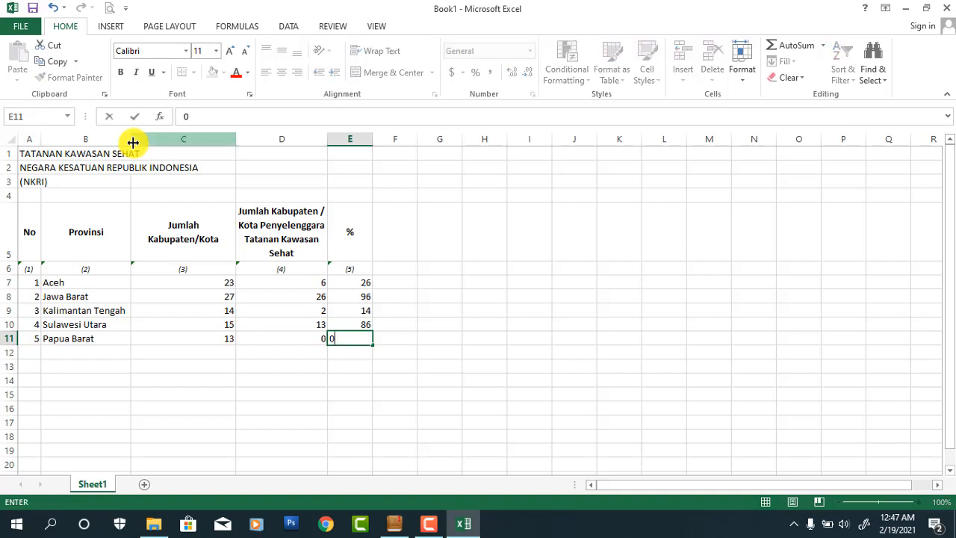
pyautogui.press('Return')
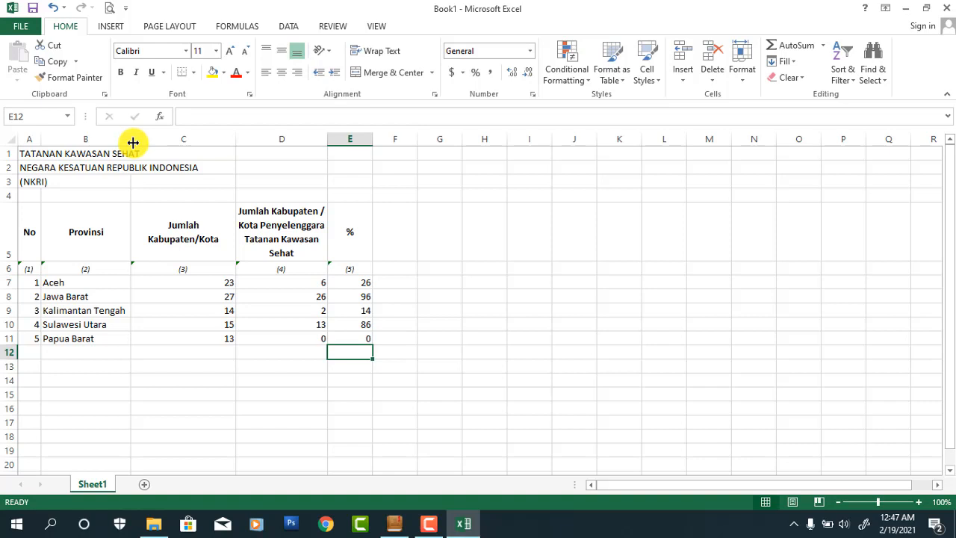
# Step: Enter the summary labels Jumlah in A12 and Terbanyak in A13 below the province rows
pyautogui.press('Left')
pyautogui.press('Left')
pyautogui.press('Left')
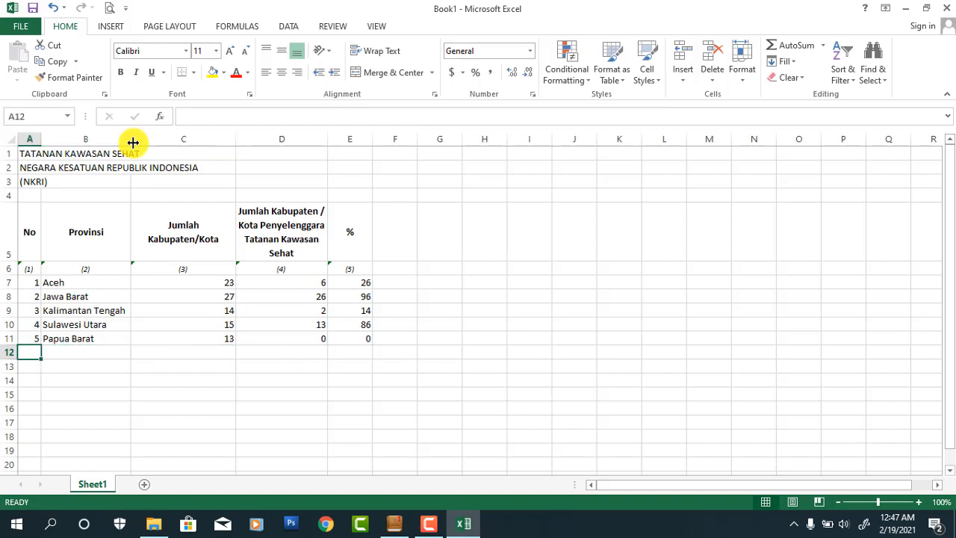
pyautogui.write('Jumlah')
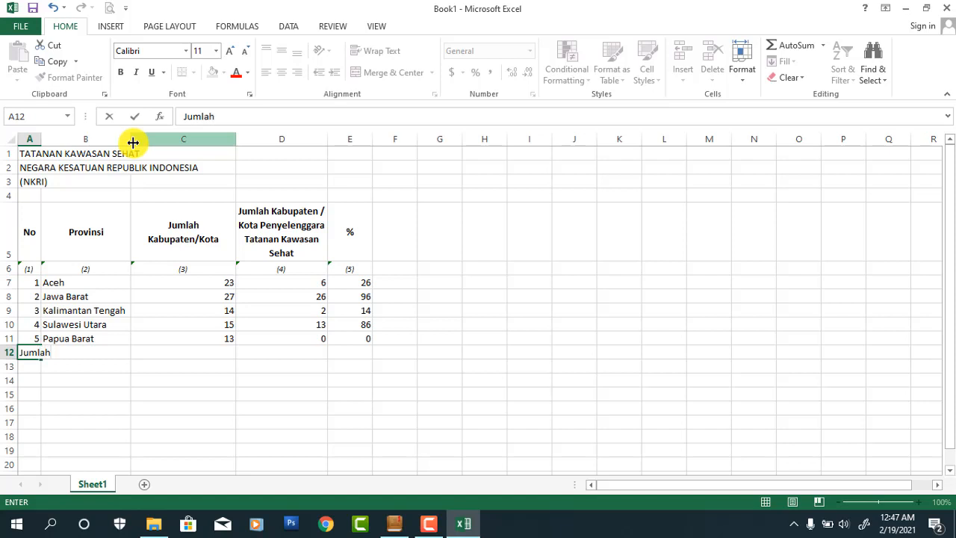
pyautogui.press('Return')
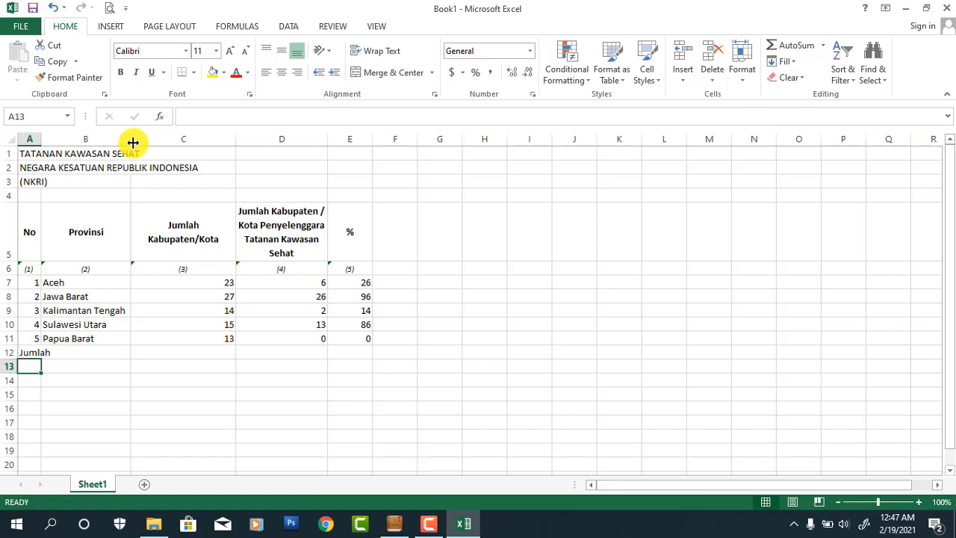
pyautogui.write('Tertinggi')
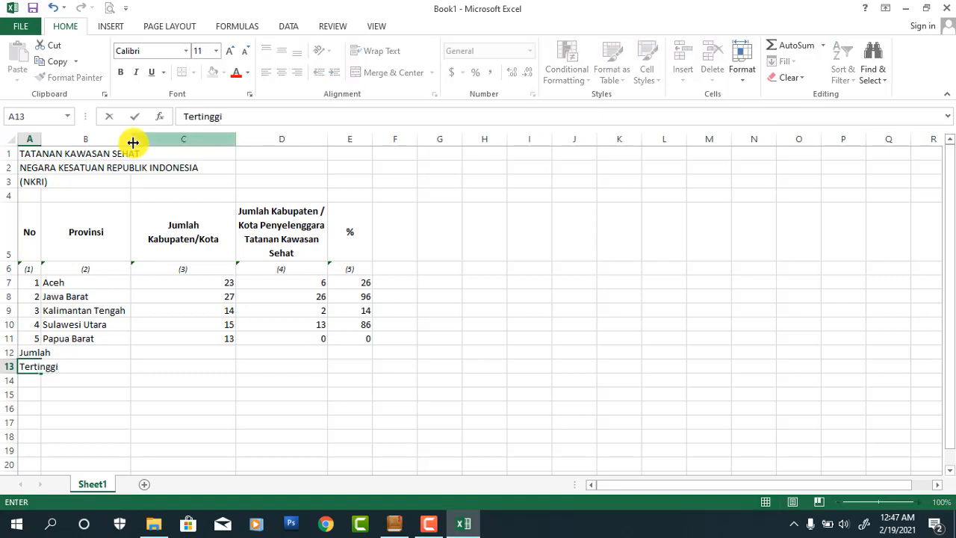
pyautogui.press('BackSpace')
pyautogui.press('BackSpace')
pyautogui.write('bany')
pyautogui.press('Return')
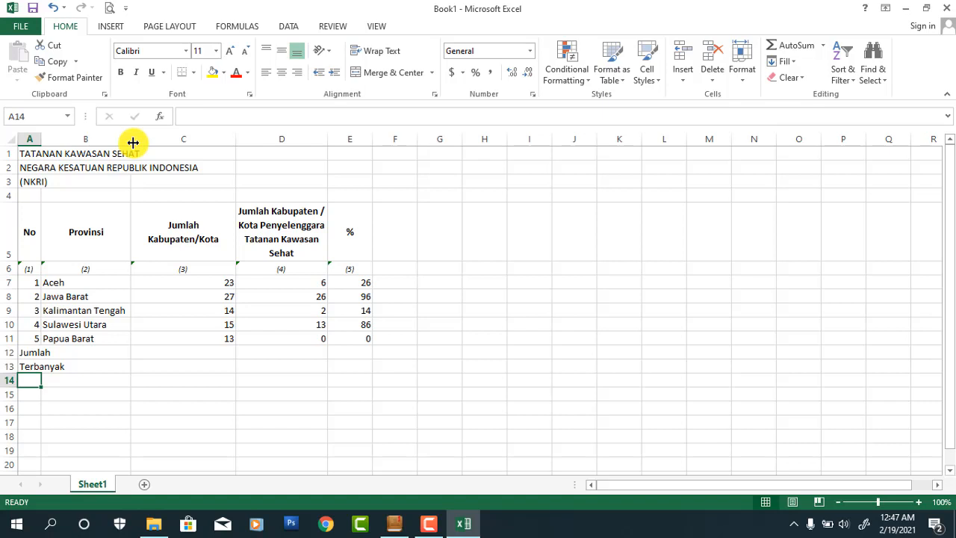
# Step: Enter the summary labels Tersedikit, Rata-rata and Jumlah Data in A14:A16
pyautogui.write('Tersedikit')
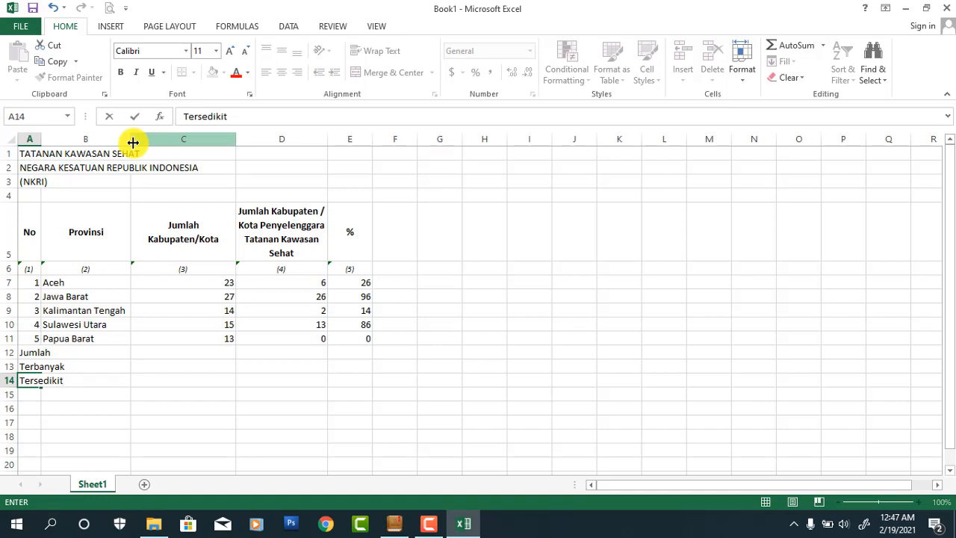
pyautogui.press('Return')
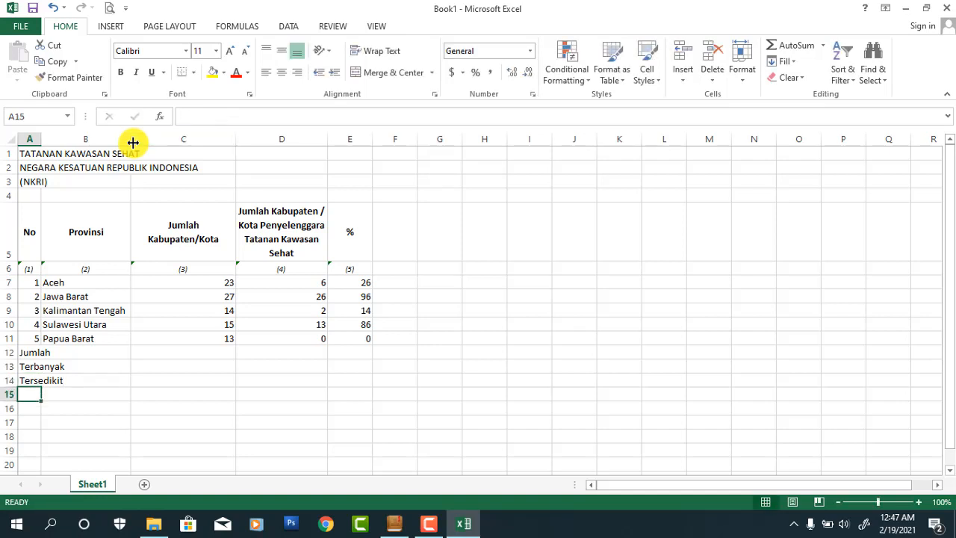
pyautogui.write('Rata-')
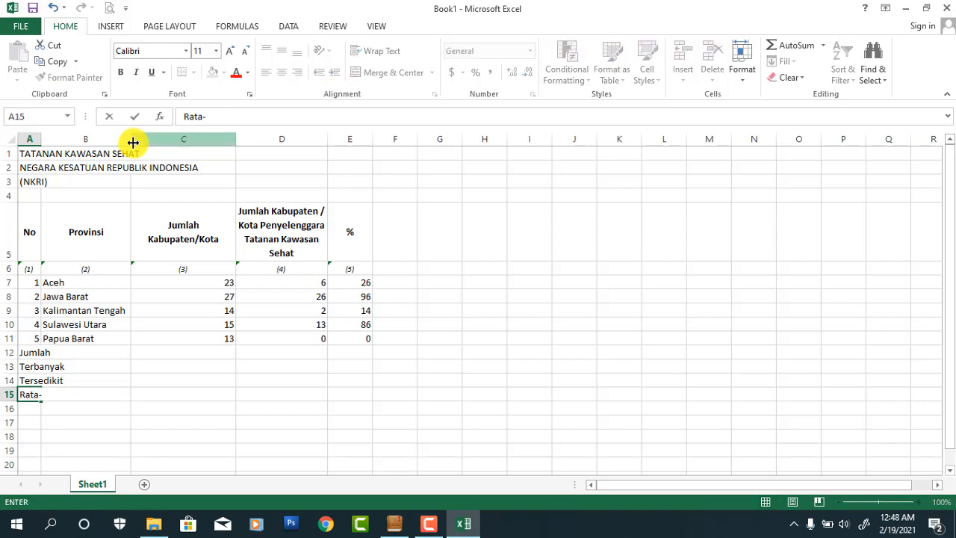
pyautogui.write('rata')
pyautogui.press('Return')
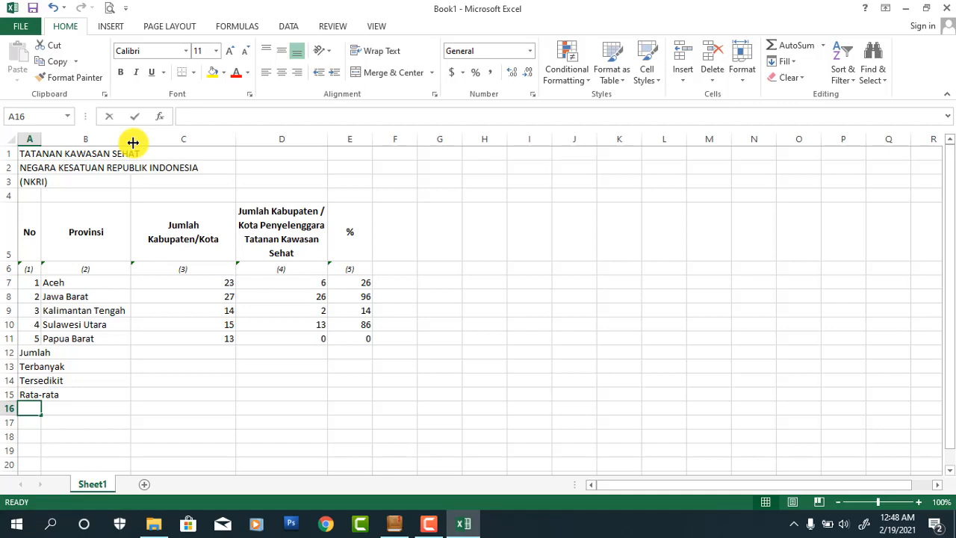
pyautogui.write('Jumlah Data')
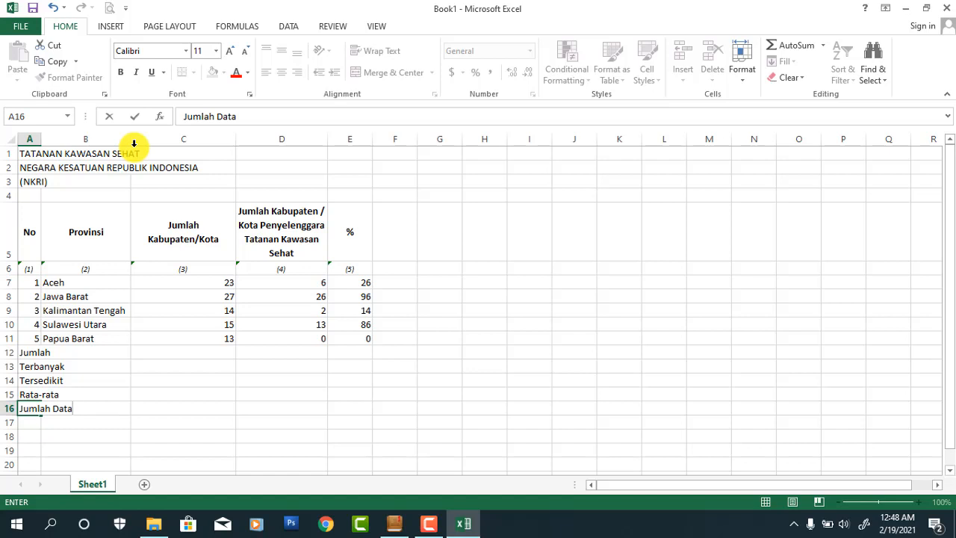
pyautogui.click(37, 150)
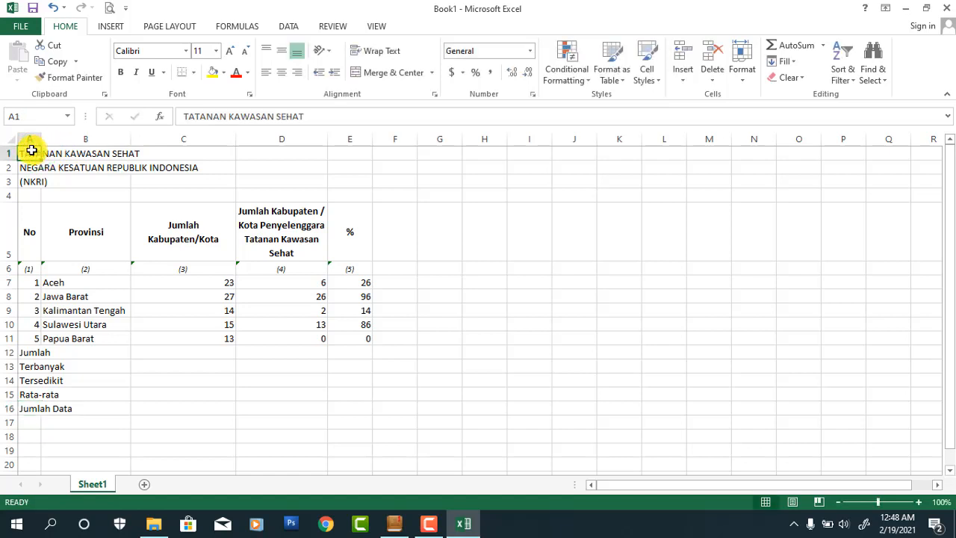
# Step: Merge and center the title TATANAN KAWASAN SEHAT across A1:E1 and format it bold at size 14
pyautogui.moveTo(31, 152); pyautogui.dragTo(335, 152)
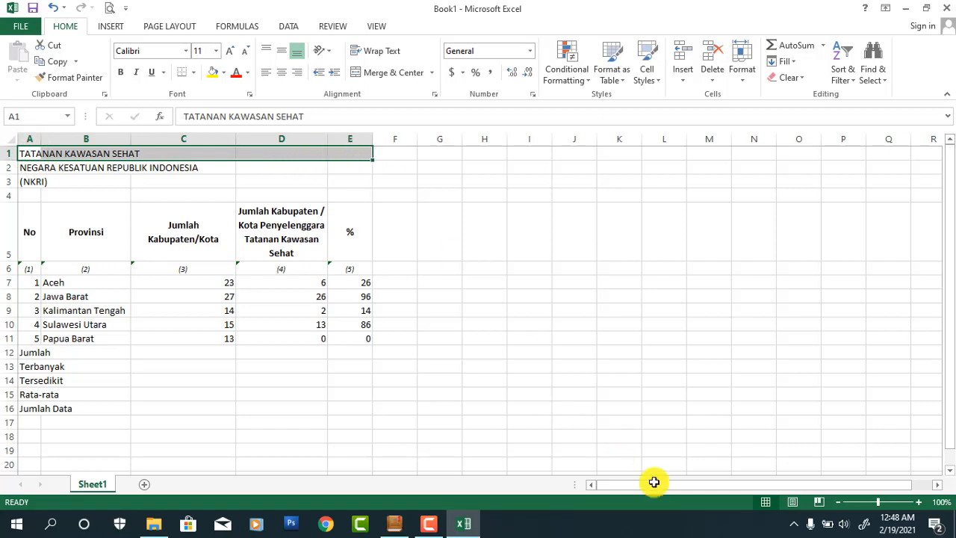
pyautogui.click(430, 525)
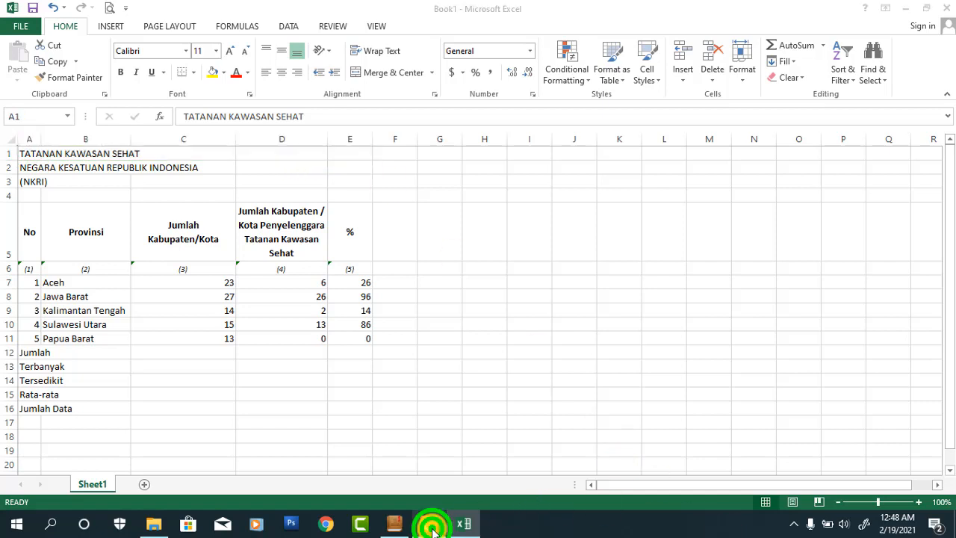
pyautogui.click(431, 526)
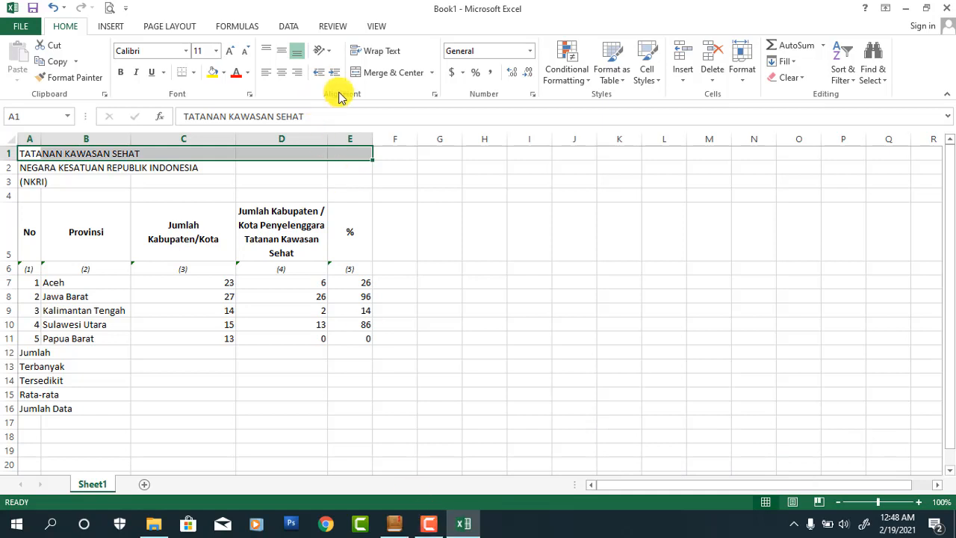
pyautogui.click(367, 74)
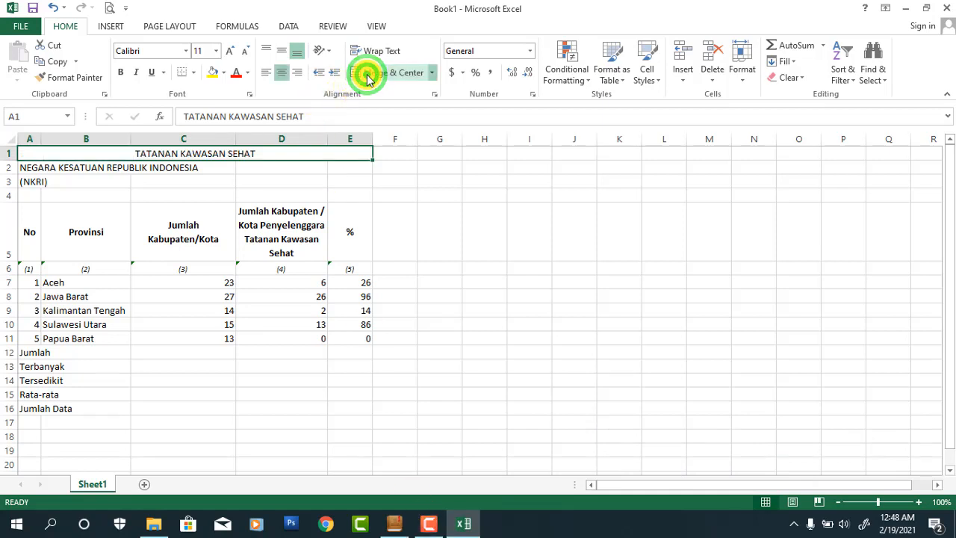
pyautogui.click(122, 74)
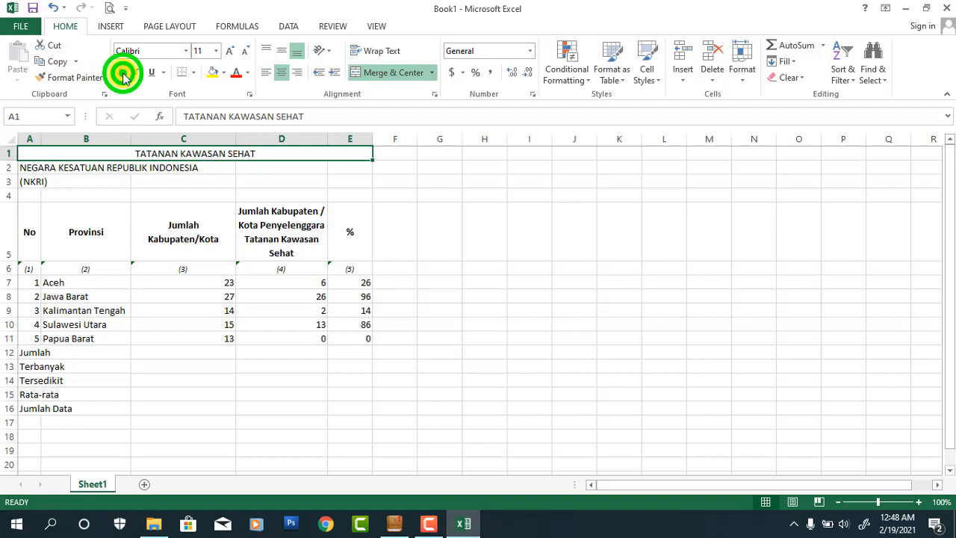
pyautogui.click(215, 51)
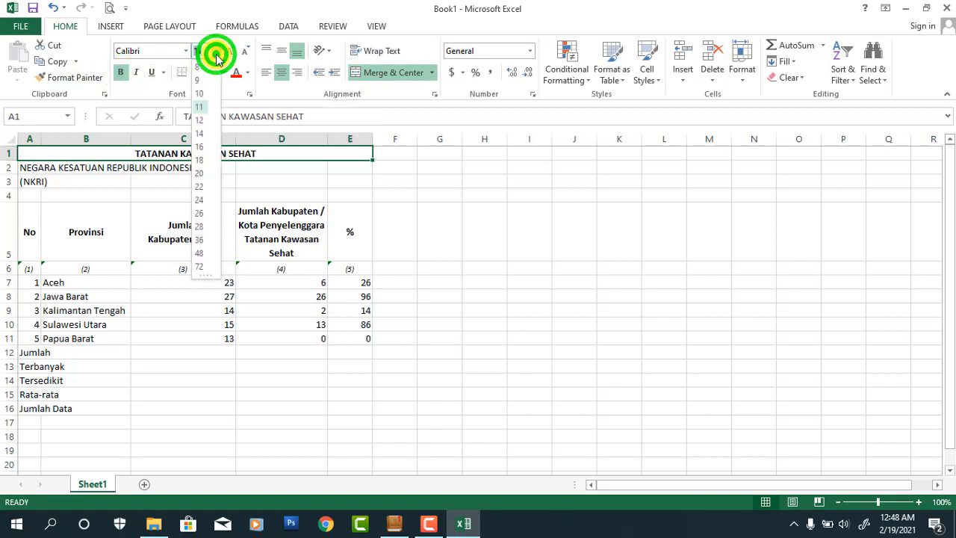
pyautogui.click(202, 135)
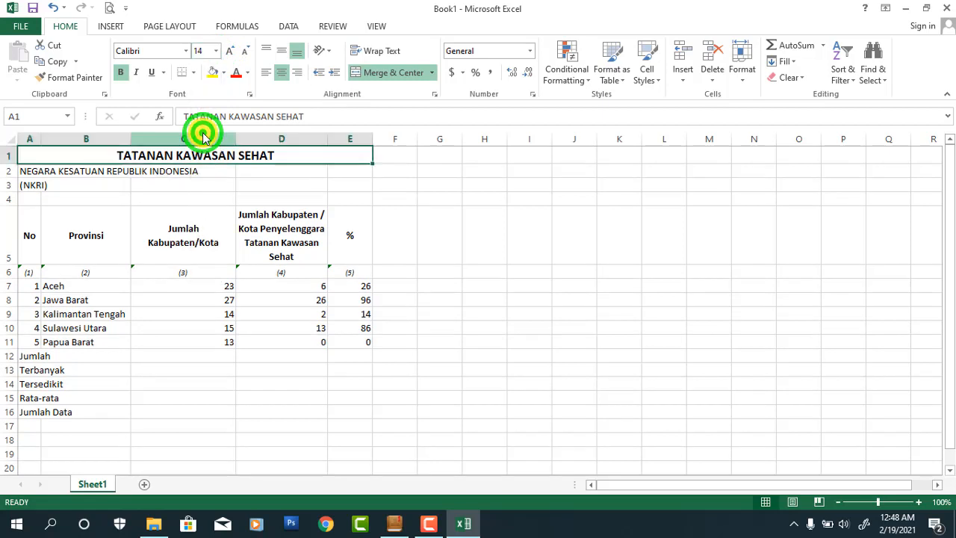
pyautogui.press('Return')
pyautogui.click(202, 137)
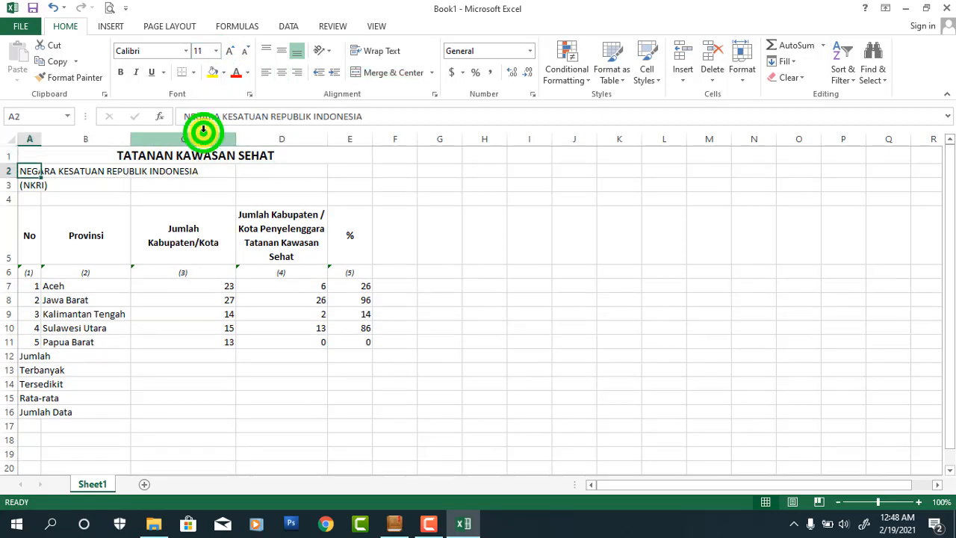
# Step: Merge and center NEGARA KESATUAN REPUBLIK INDONESIA across A2:E2 and format it bold at size 14
pyautogui.click(33, 167)
pyautogui.doubleClick(130, 171)
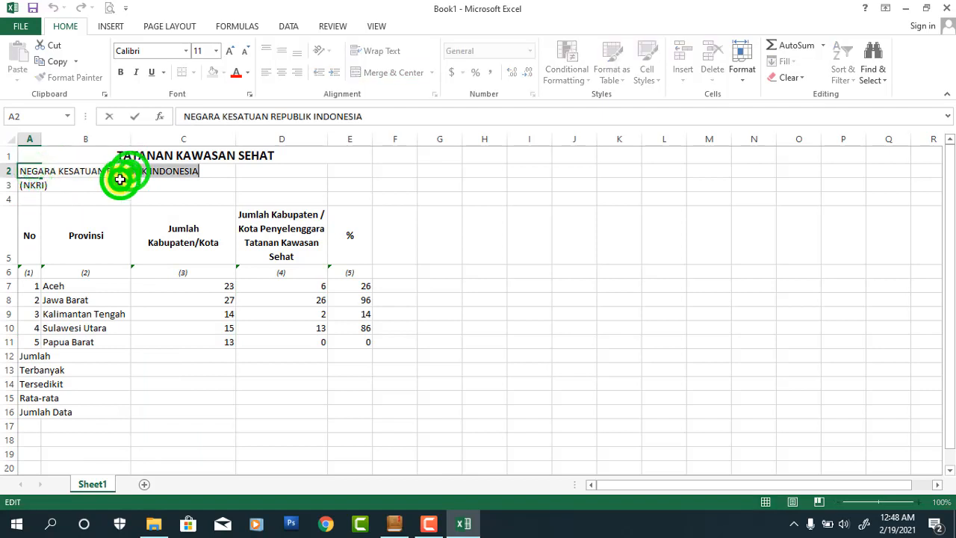
pyautogui.click(117, 179)
pyautogui.moveTo(33, 171); pyautogui.dragTo(342, 171)
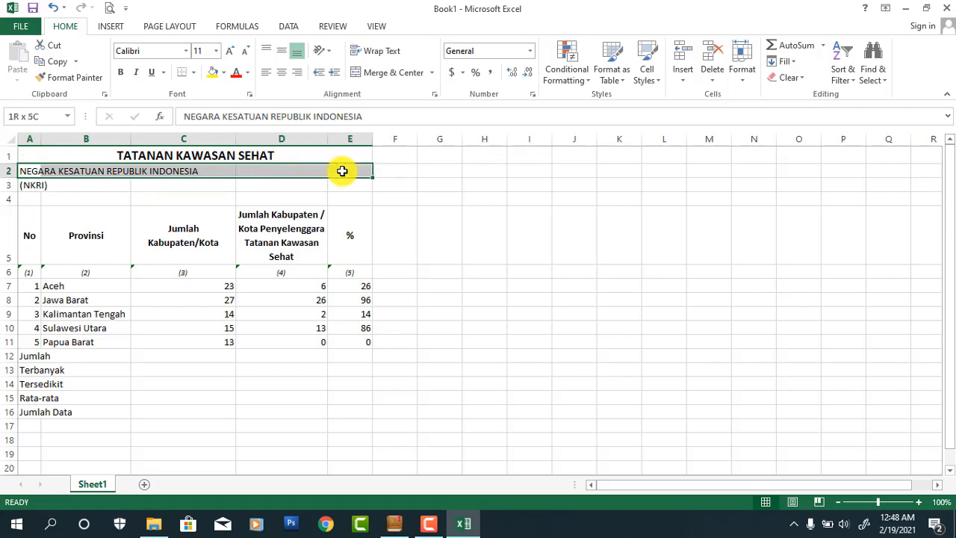
pyautogui.click(364, 73)
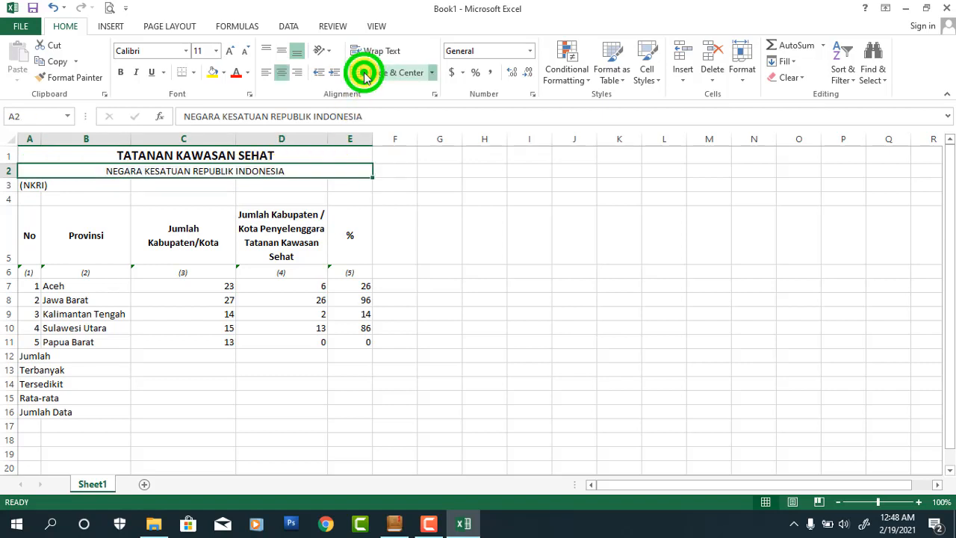
pyautogui.click(121, 73)
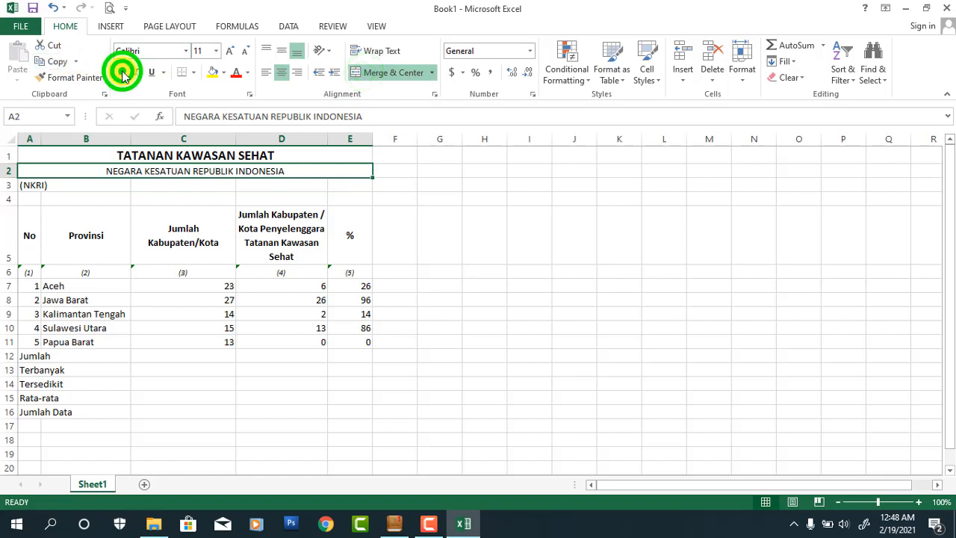
pyautogui.click(216, 51)
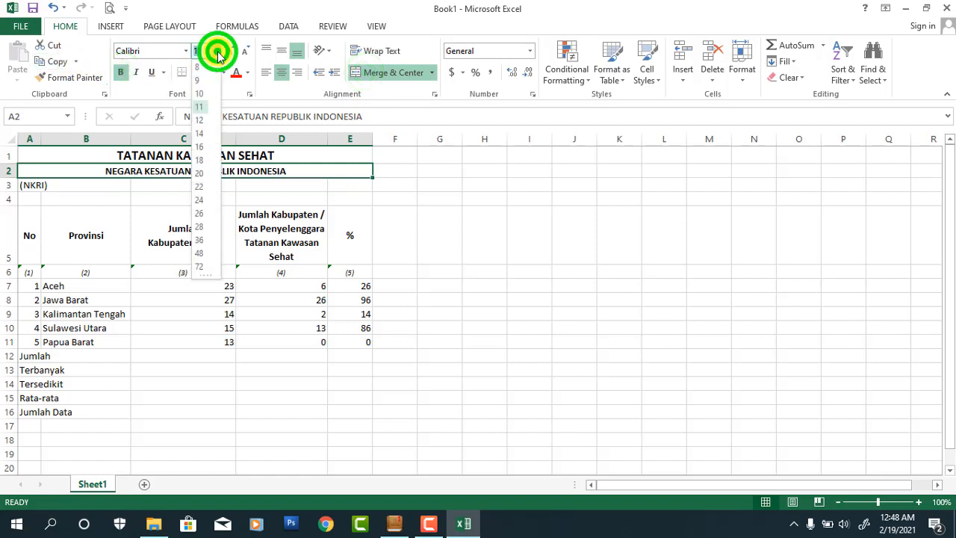
pyautogui.click(198, 133)
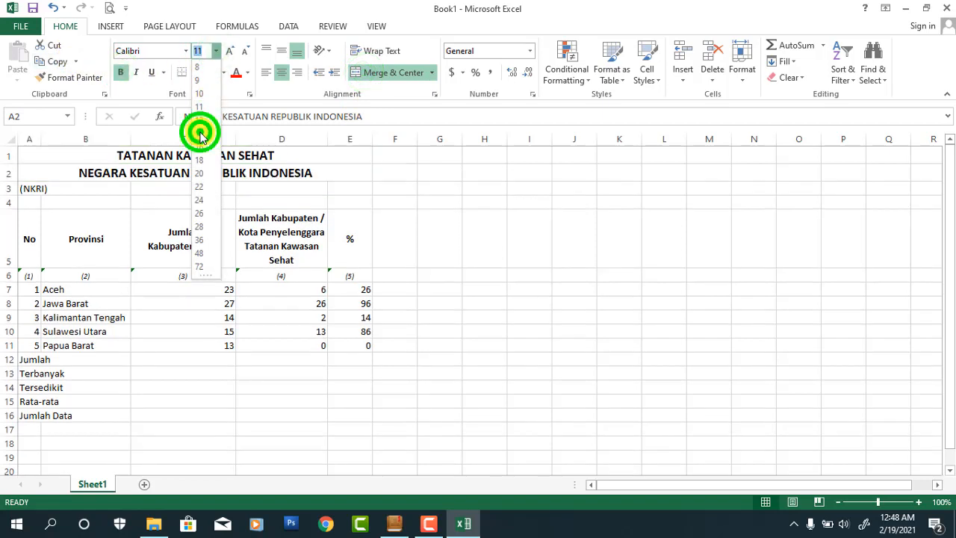
pyautogui.click(199, 134)
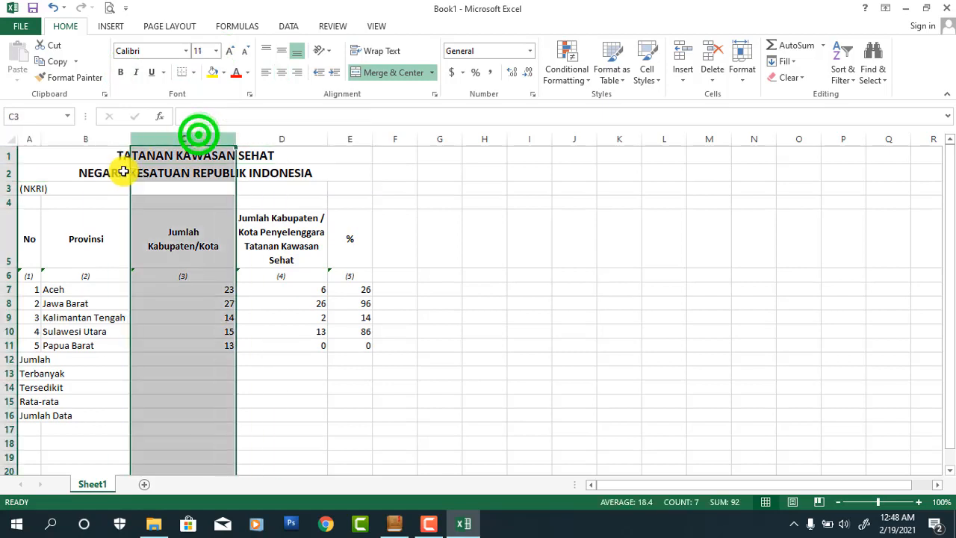
# Step: Merge and center the (NKRI) line across A3:E3 and format it bold at size 14
pyautogui.click(31, 189)
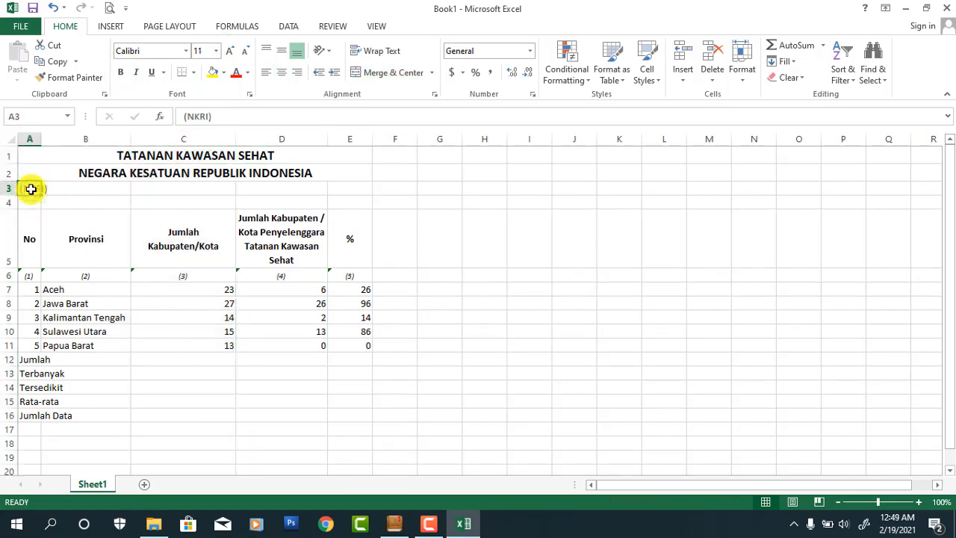
pyautogui.moveTo(31, 189); pyautogui.dragTo(342, 188)
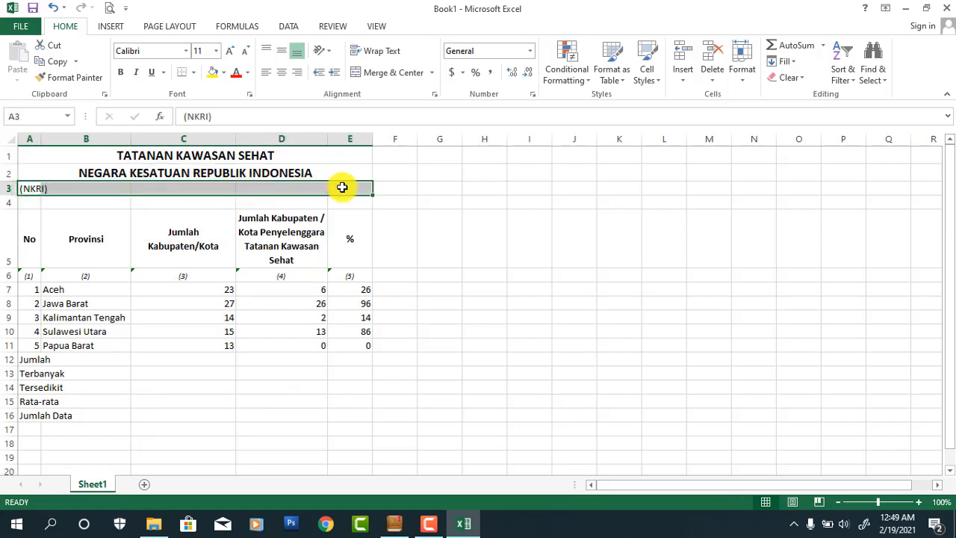
pyautogui.click(370, 74)
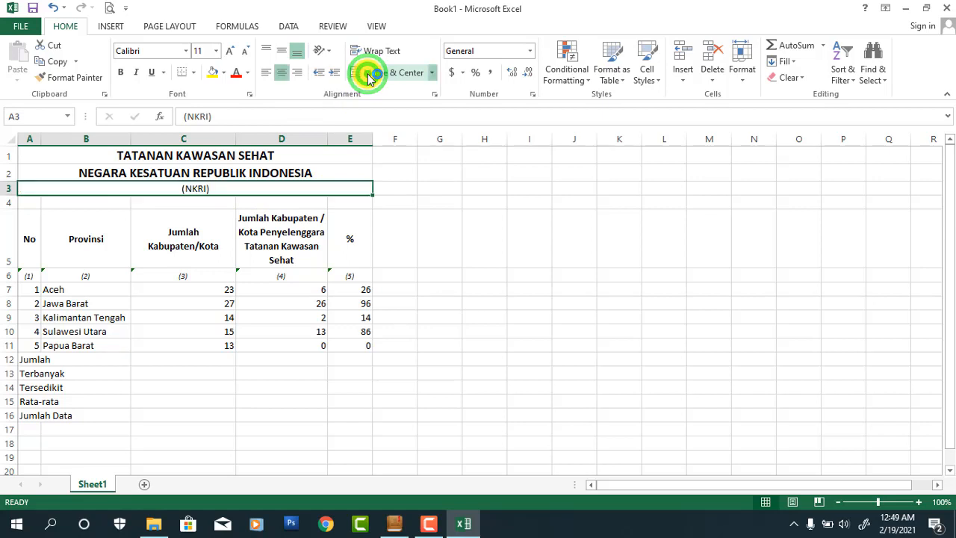
pyautogui.click(119, 72)
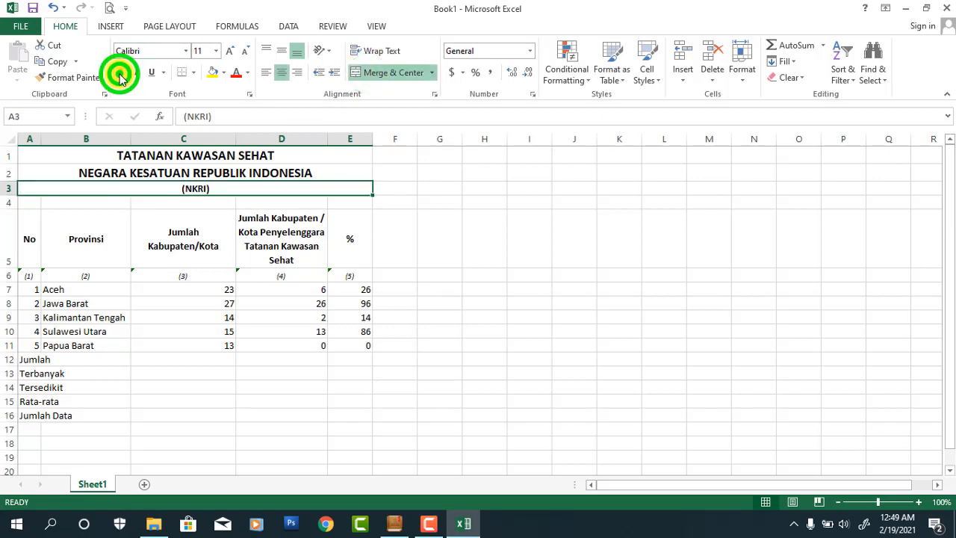
pyautogui.click(214, 50)
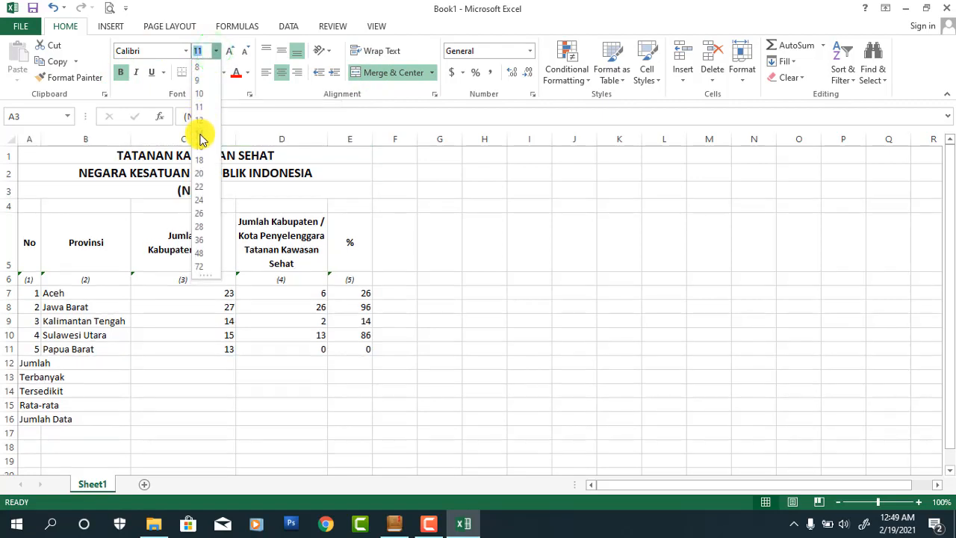
pyautogui.click(199, 133)
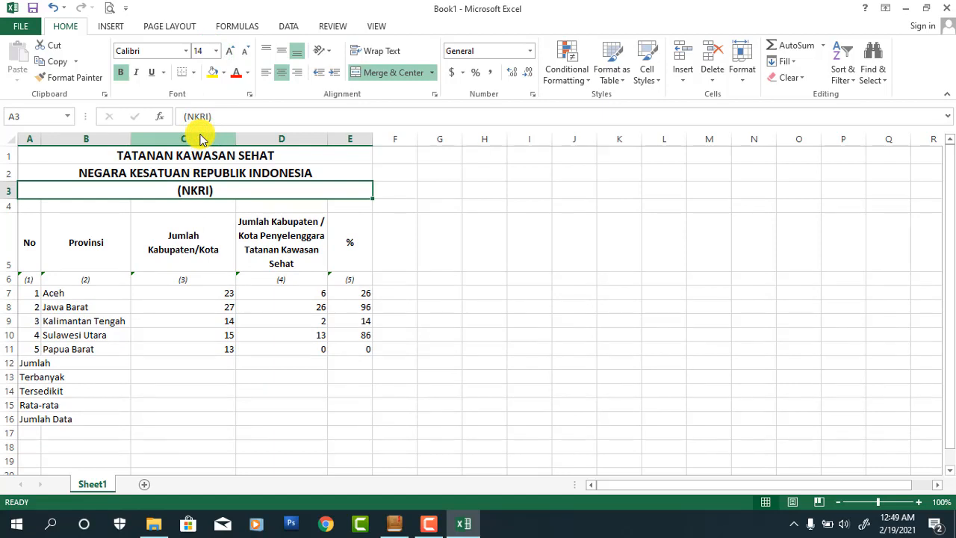
# Step: Fill the table header rows A5:E6 with the standard yellow color
pyautogui.click(33, 240)
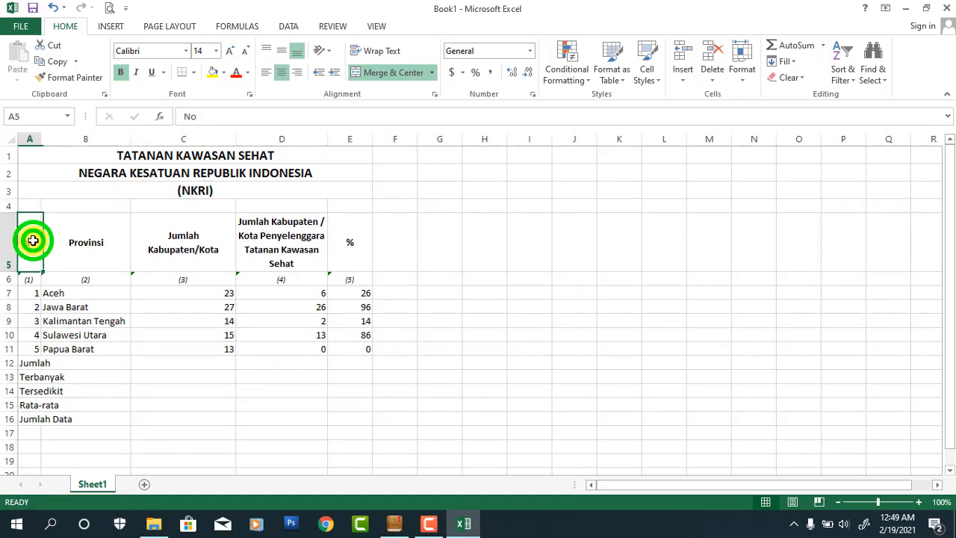
pyautogui.moveTo(33, 239); pyautogui.dragTo(356, 281)
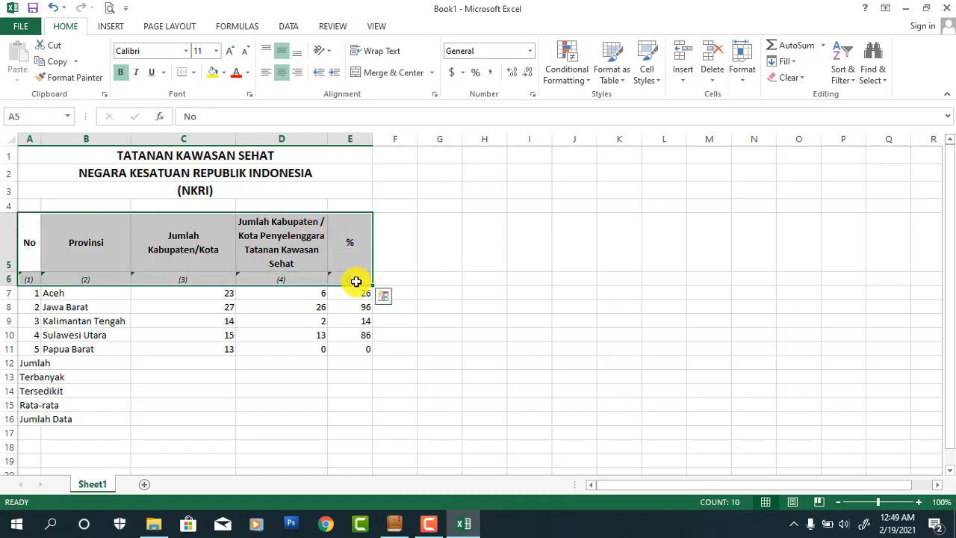
pyautogui.click(225, 72)
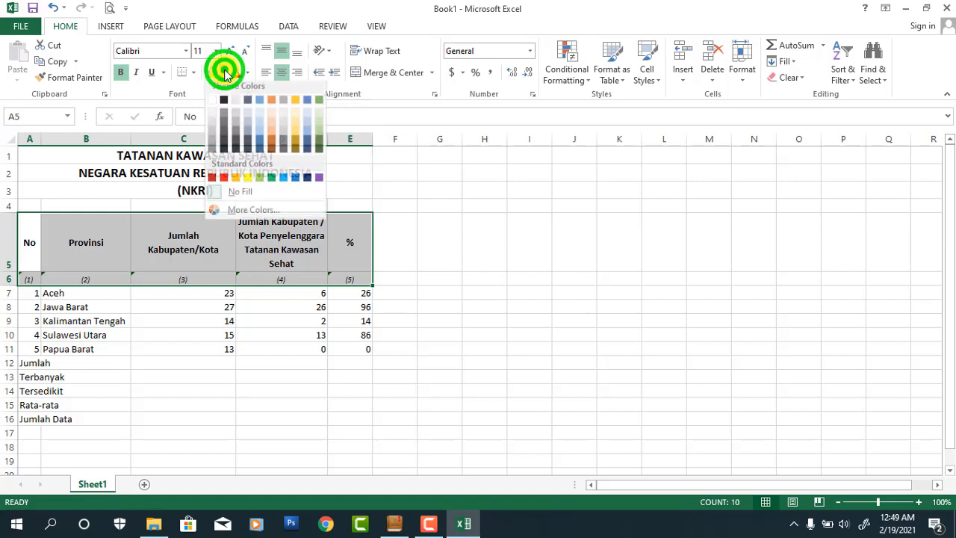
pyautogui.click(247, 181)
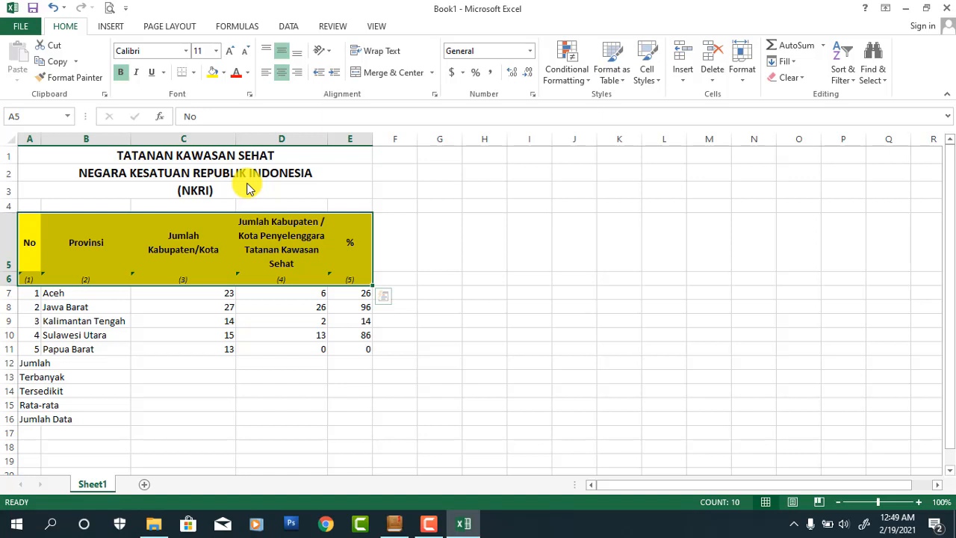
# Step: Apply All Borders to the whole table A5:E16, from the headers through the Jumlah Data row
pyautogui.click(33, 235)
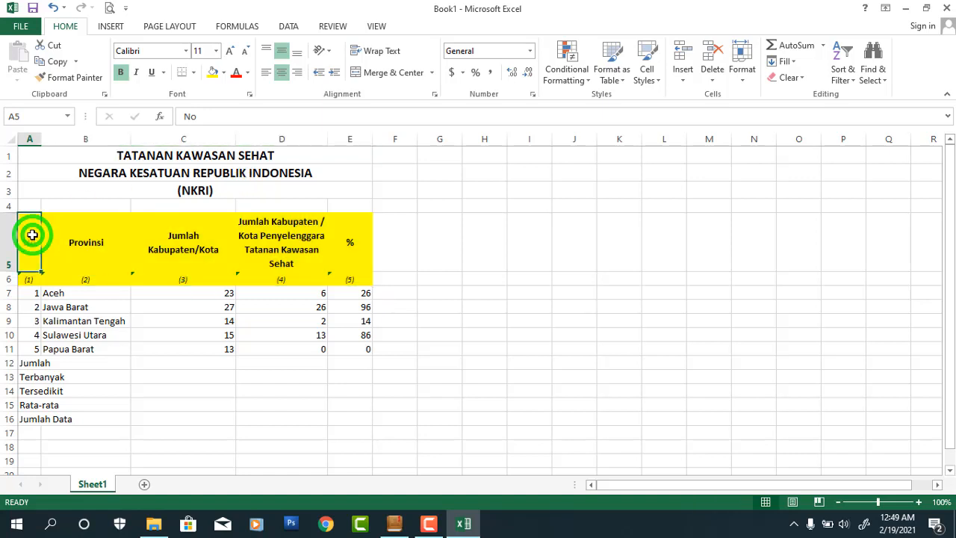
pyautogui.moveTo(32, 236); pyautogui.dragTo(341, 423)
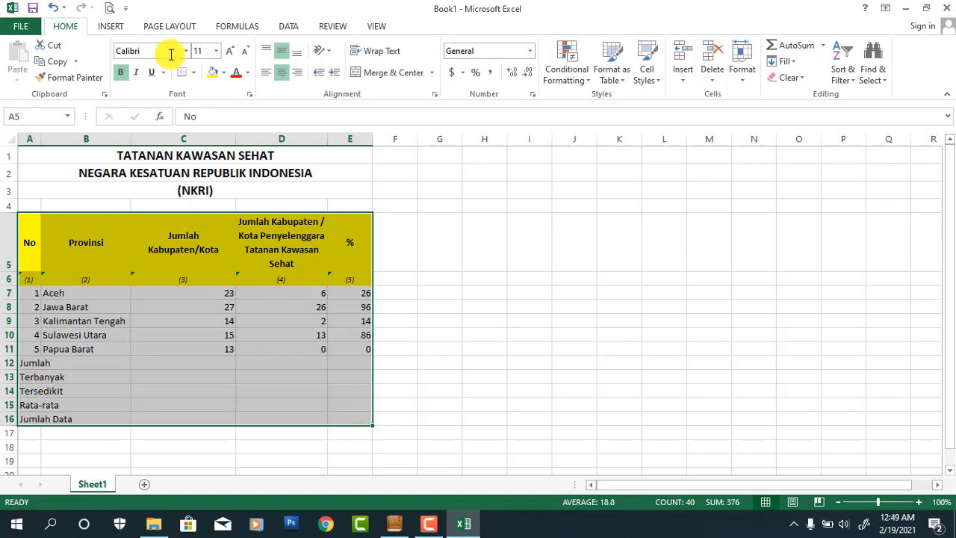
pyautogui.click(193, 72)
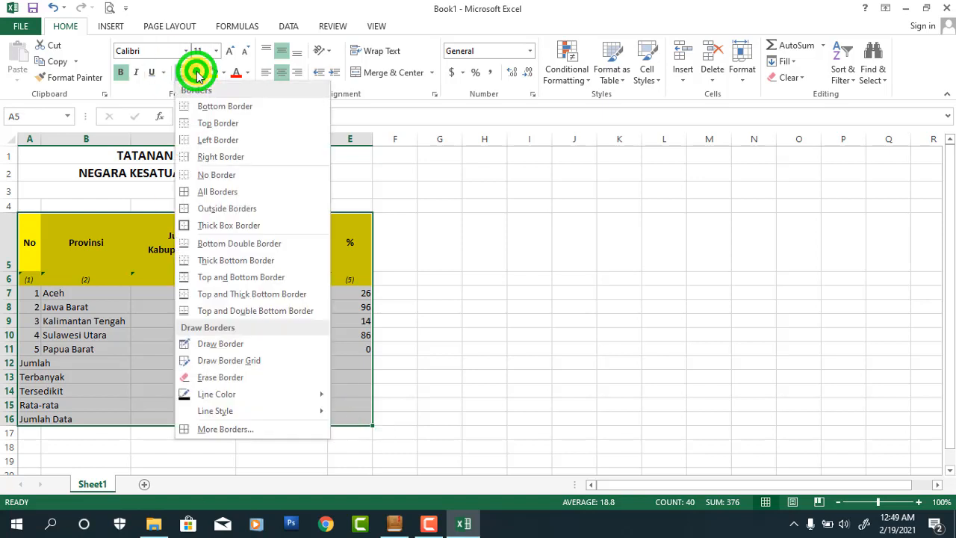
pyautogui.click(215, 193)
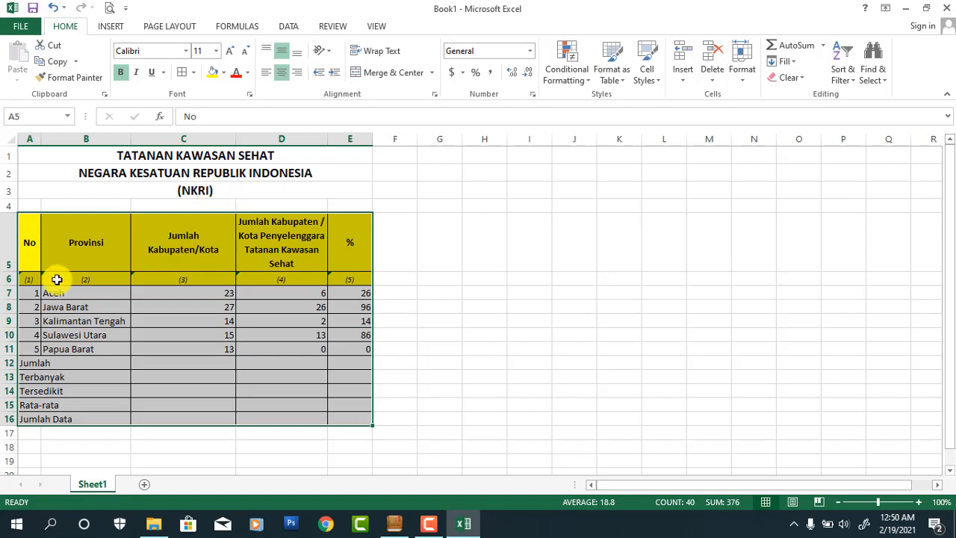
# Step: Center the row numbers 1 to 5 horizontally in A7:A11 of the No column
pyautogui.click(32, 292)
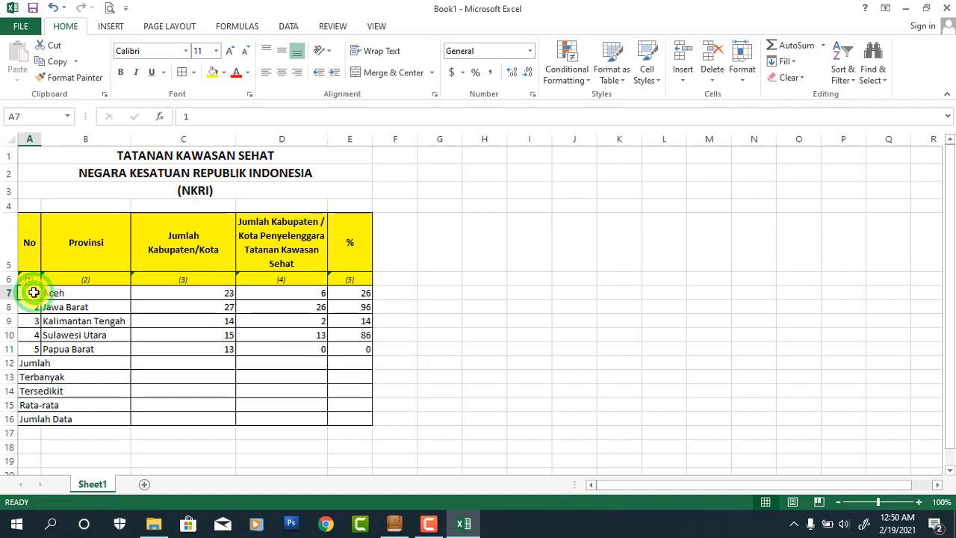
pyautogui.moveTo(32, 292); pyautogui.dragTo(33, 343)
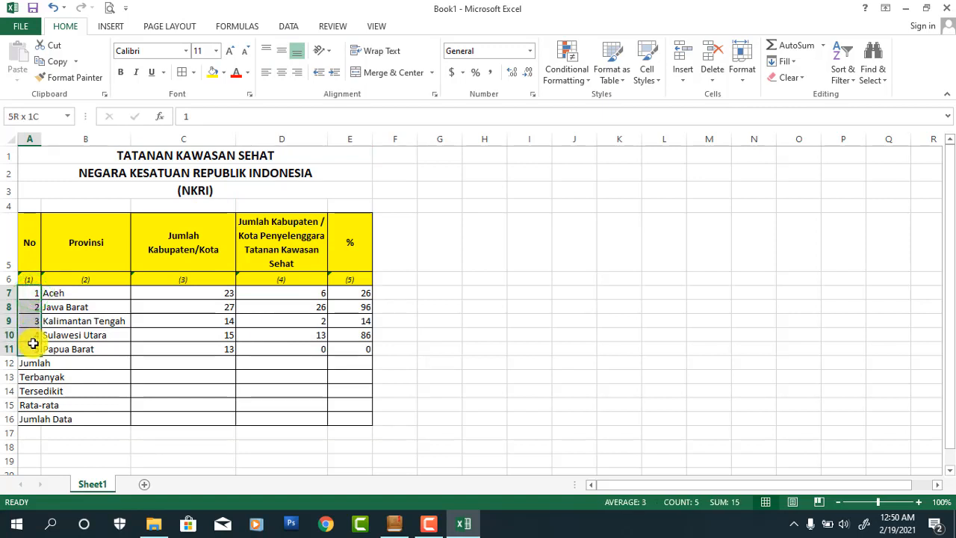
pyautogui.click(281, 73)
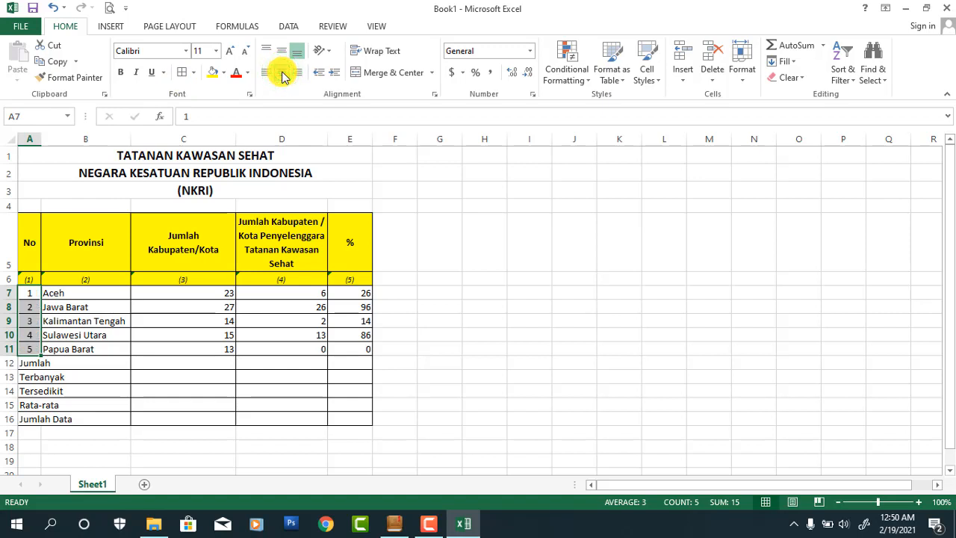
# Step: Center the number columns horizontally in C7:E16, including the empty summary-row cells
pyautogui.click(181, 294)
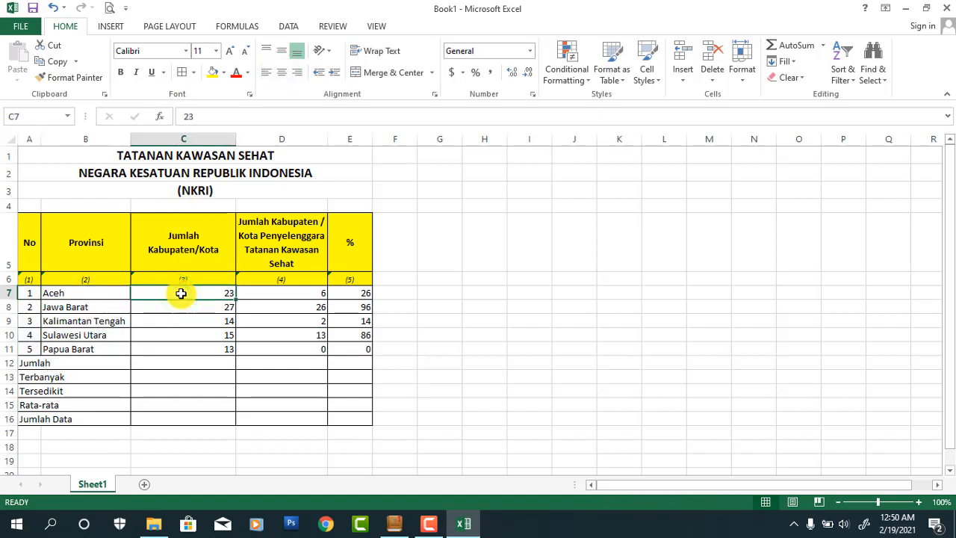
pyautogui.click(183, 292)
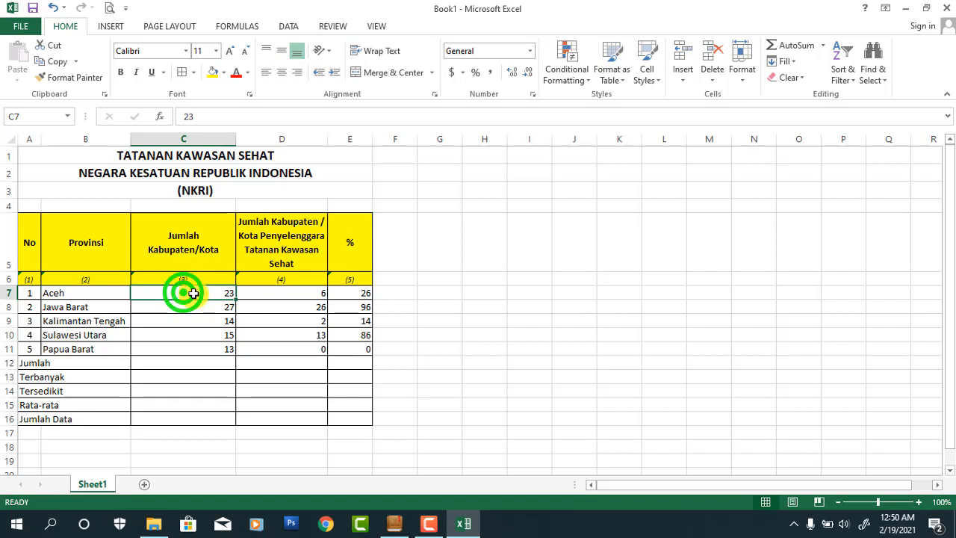
pyautogui.moveTo(194, 293); pyautogui.dragTo(352, 414)
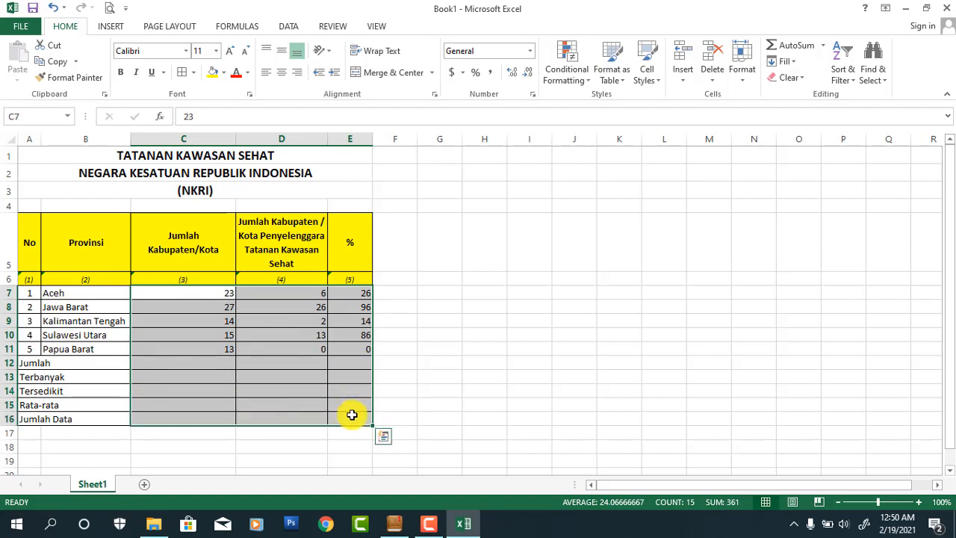
pyautogui.click(285, 77)
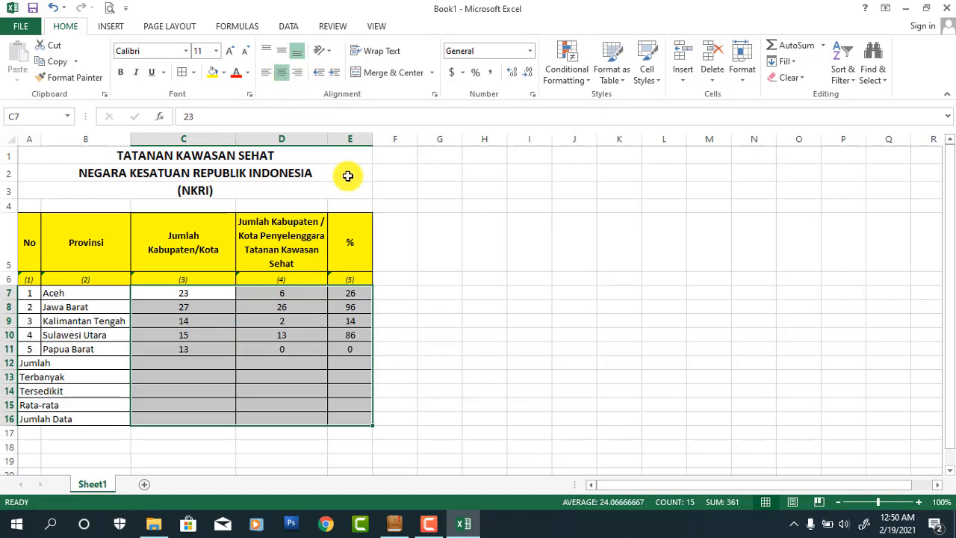
pyautogui.click(381, 229)
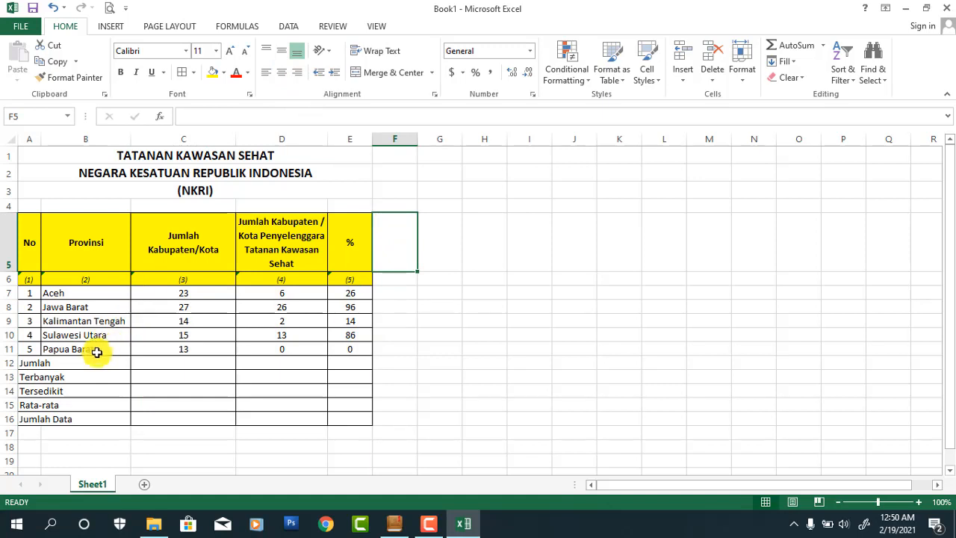
# Step: Merge and center the Jumlah label across A12:B12 and make it bold
pyautogui.click(25, 364)
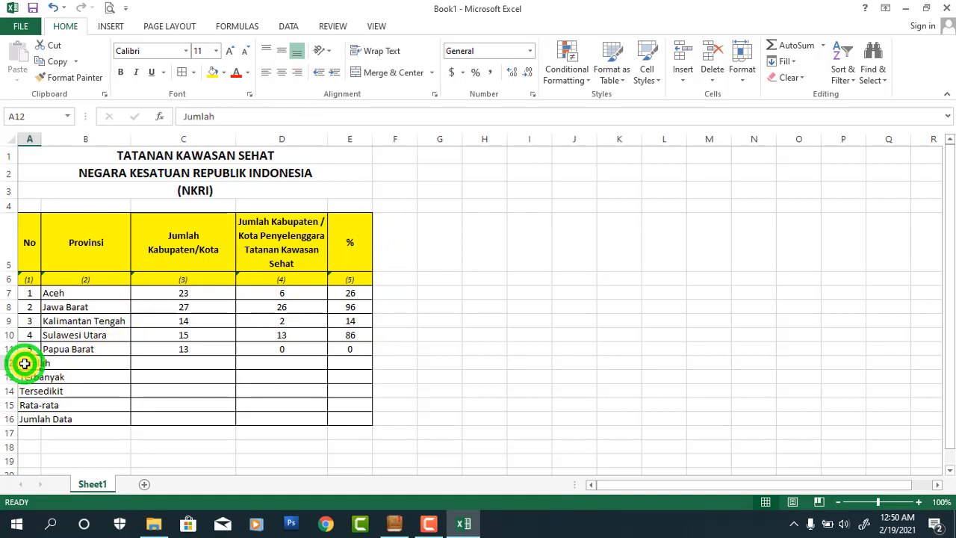
pyautogui.click(25, 364)
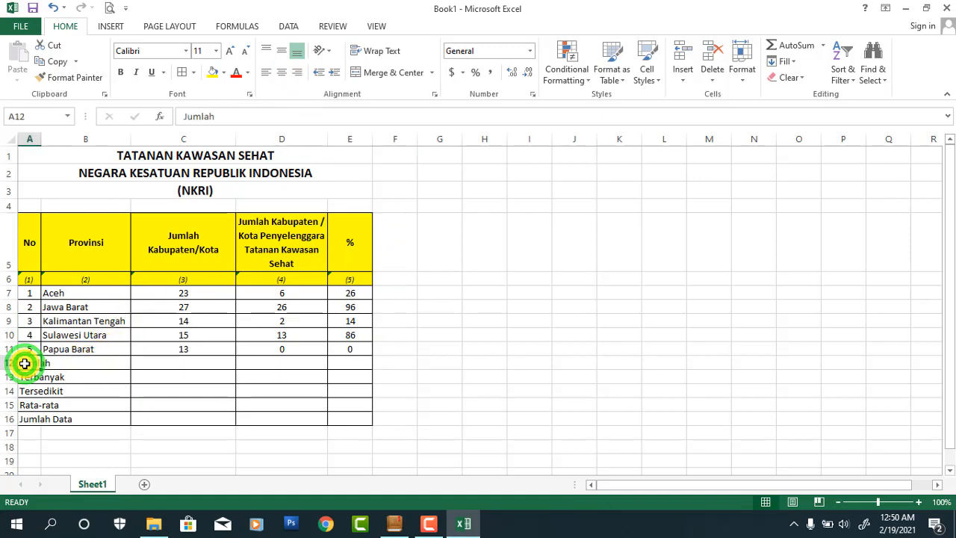
pyautogui.moveTo(24, 363); pyautogui.dragTo(70, 363)
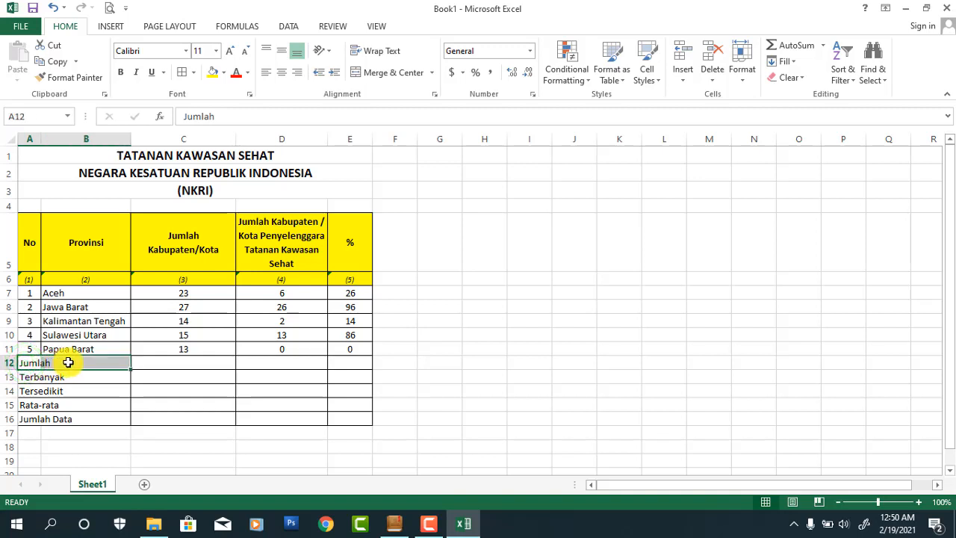
pyautogui.click(373, 72)
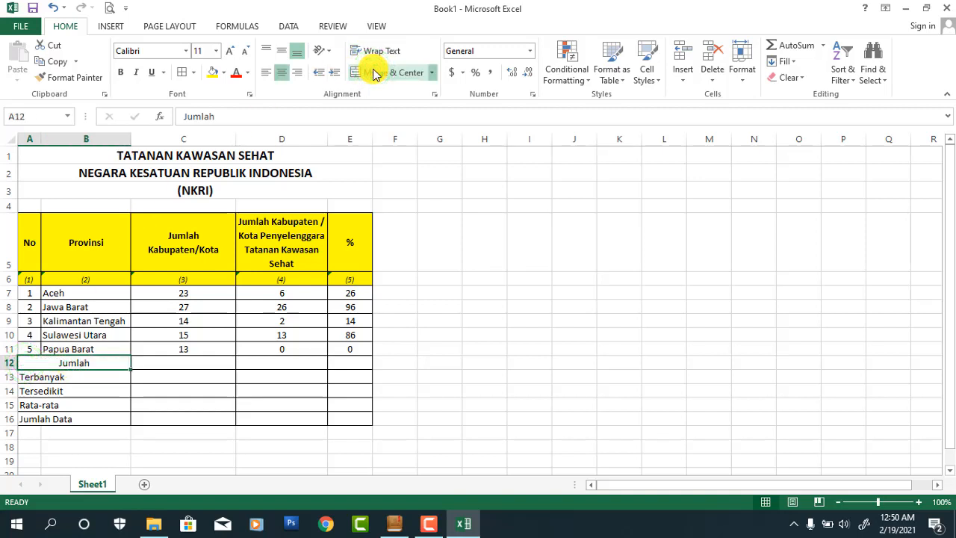
pyautogui.click(127, 72)
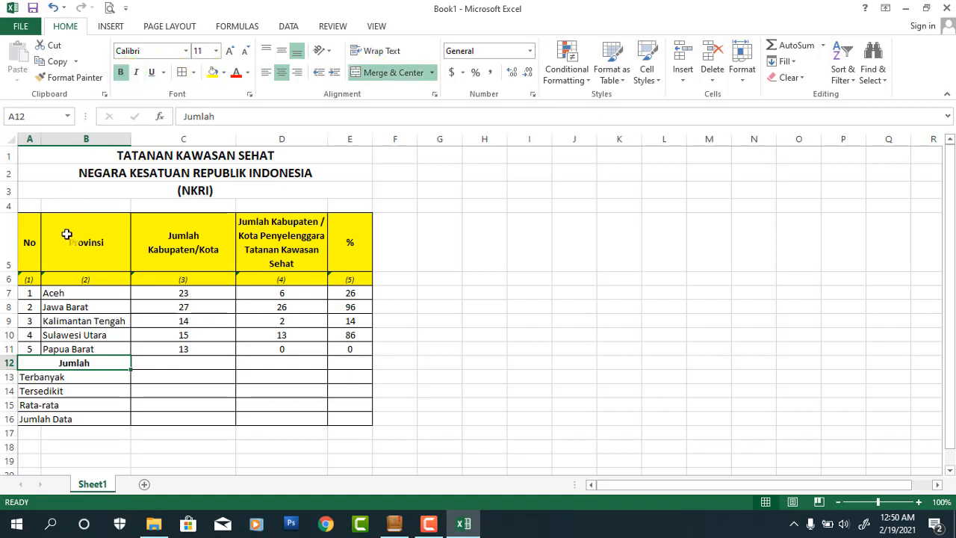
# Step: Merge and center the Terbanyak label across A13:B13 and the Tersedikit label across A14:B14, both in bold
pyautogui.click(30, 375)
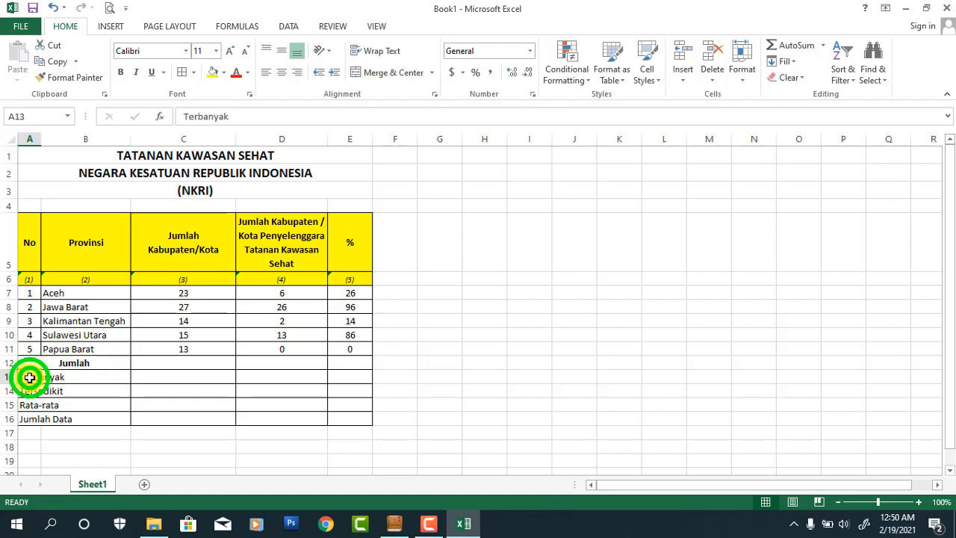
pyautogui.moveTo(30, 376); pyautogui.dragTo(56, 375)
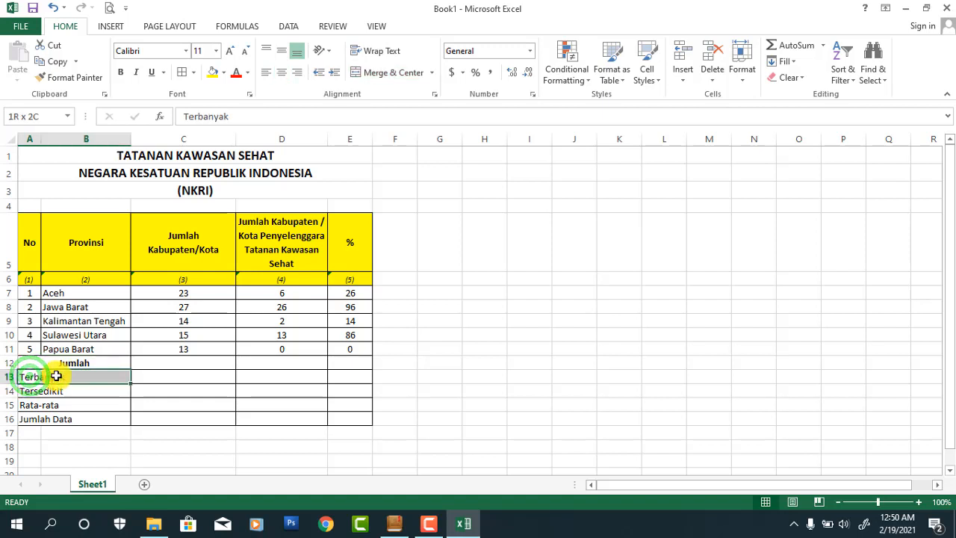
pyautogui.click(371, 79)
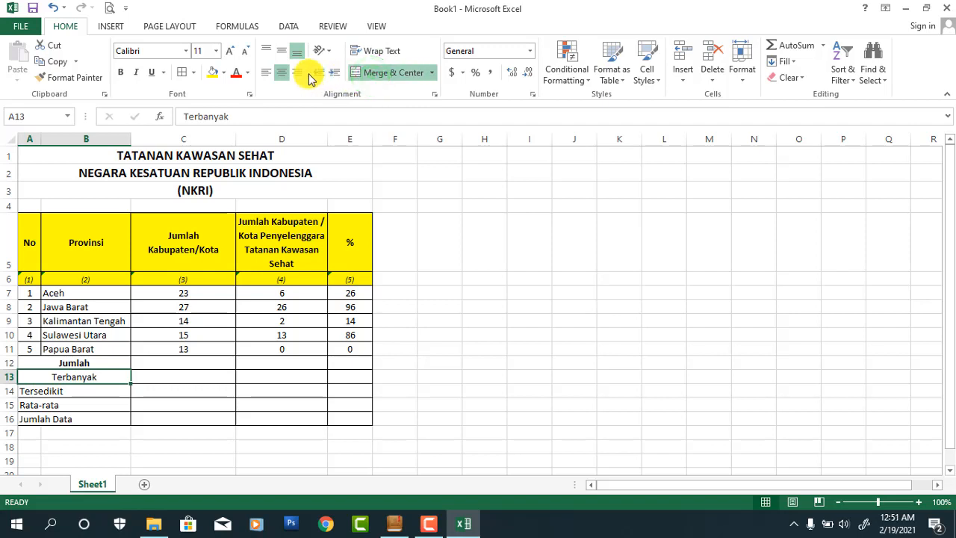
pyautogui.click(121, 72)
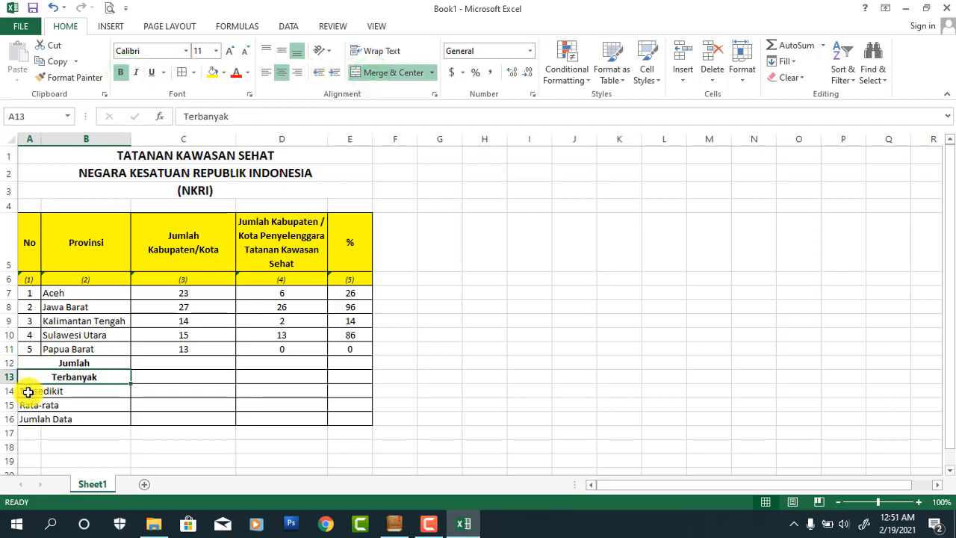
pyautogui.moveTo(28, 391); pyautogui.dragTo(82, 390)
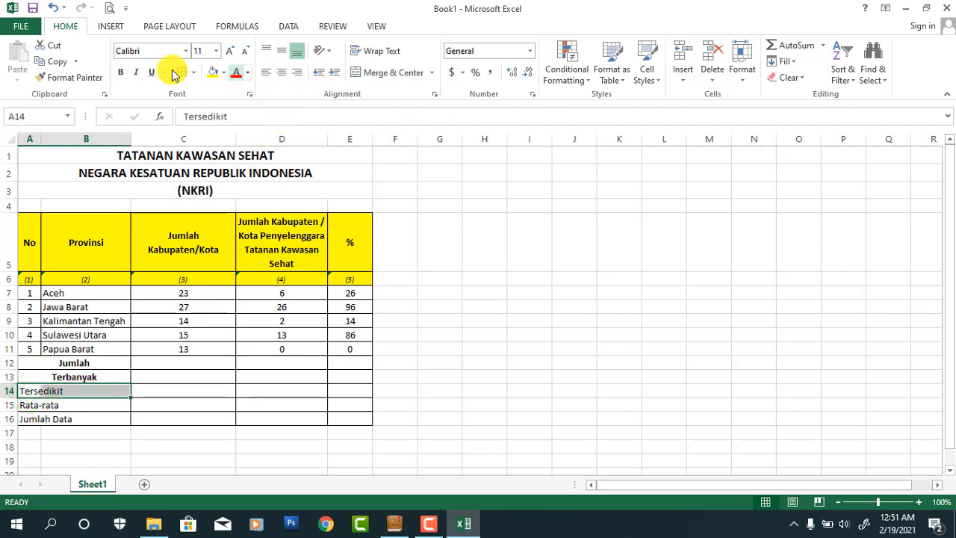
pyautogui.click(121, 72)
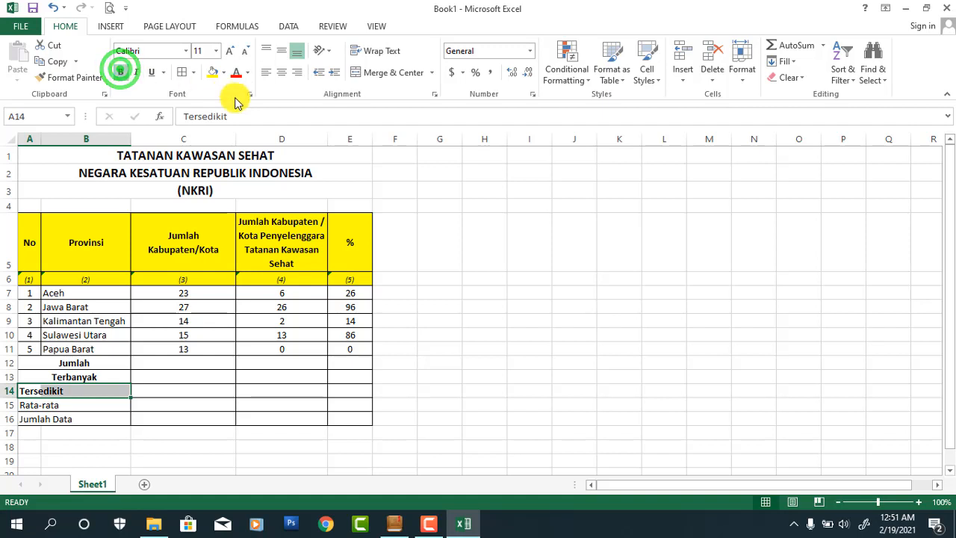
pyautogui.click(386, 72)
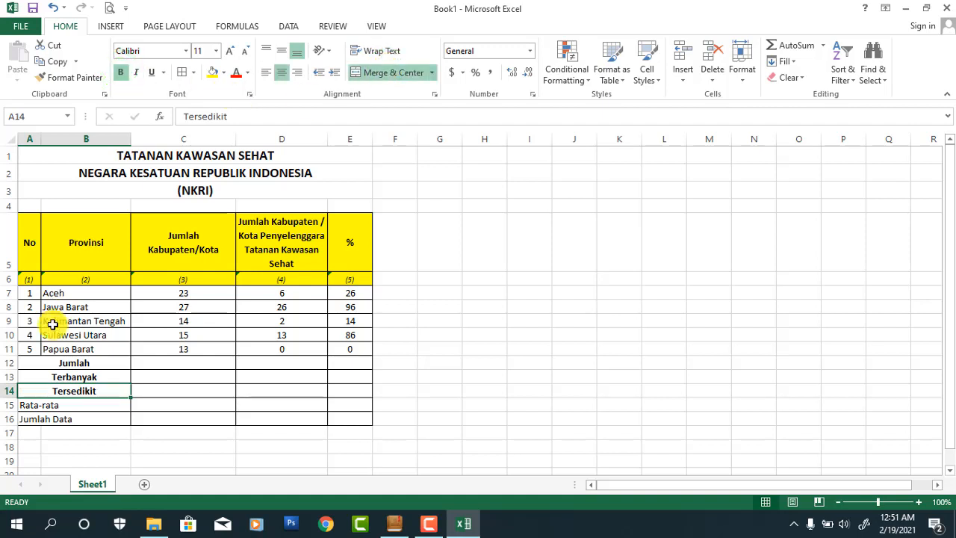
# Step: Merge and center the Rata-rata label across A15:B15 and the Jumlah Data label across A16:B16, both in bold
pyautogui.moveTo(30, 405); pyautogui.dragTo(77, 404)
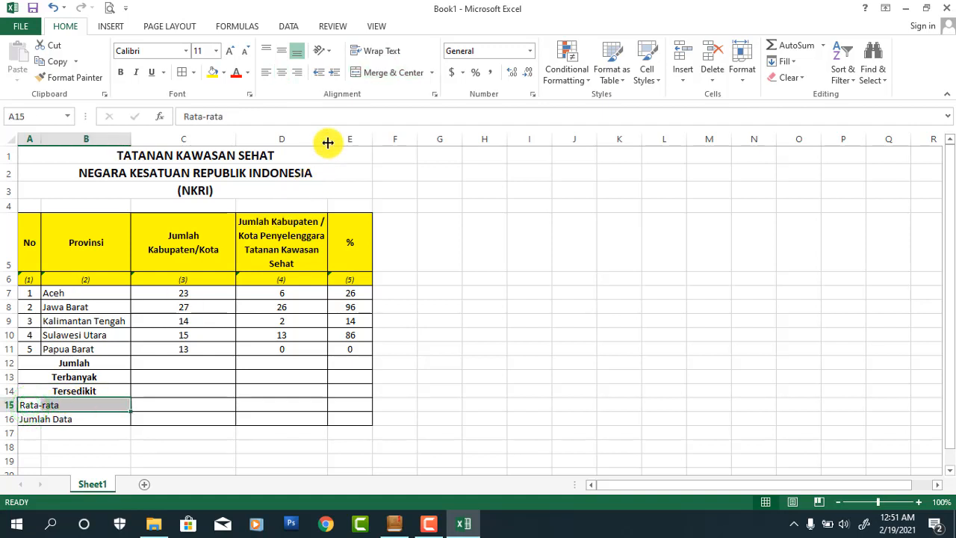
pyautogui.click(374, 77)
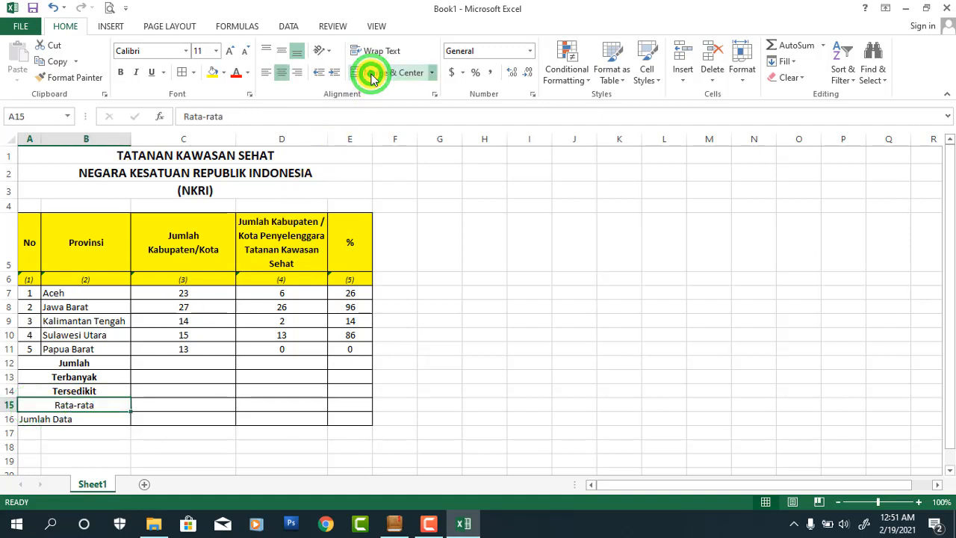
pyautogui.click(120, 73)
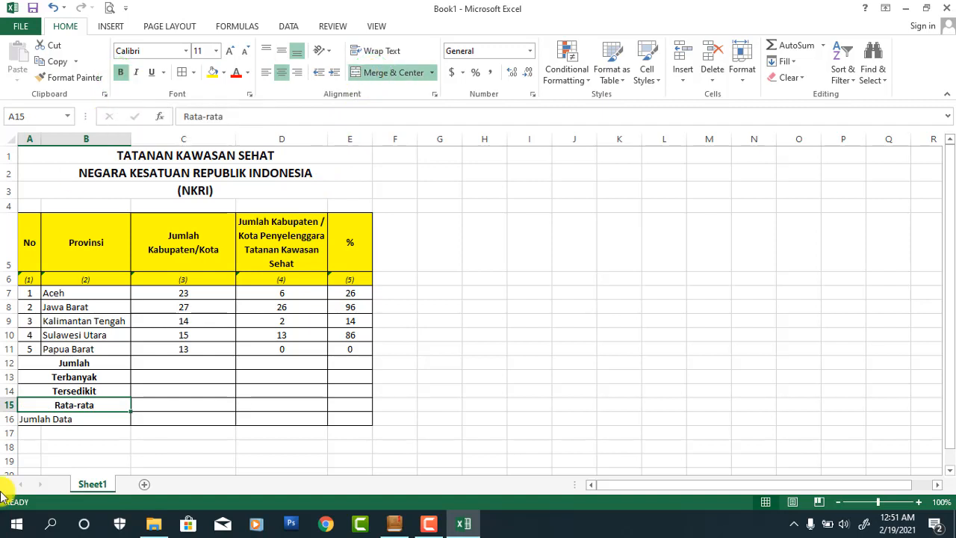
pyautogui.moveTo(30, 419); pyautogui.dragTo(71, 421)
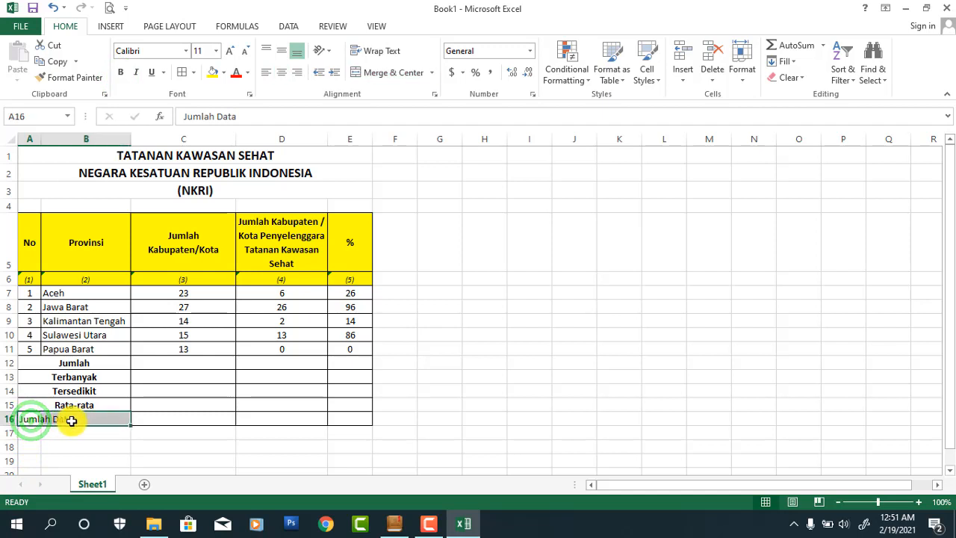
pyautogui.click(121, 72)
pyautogui.click(372, 72)
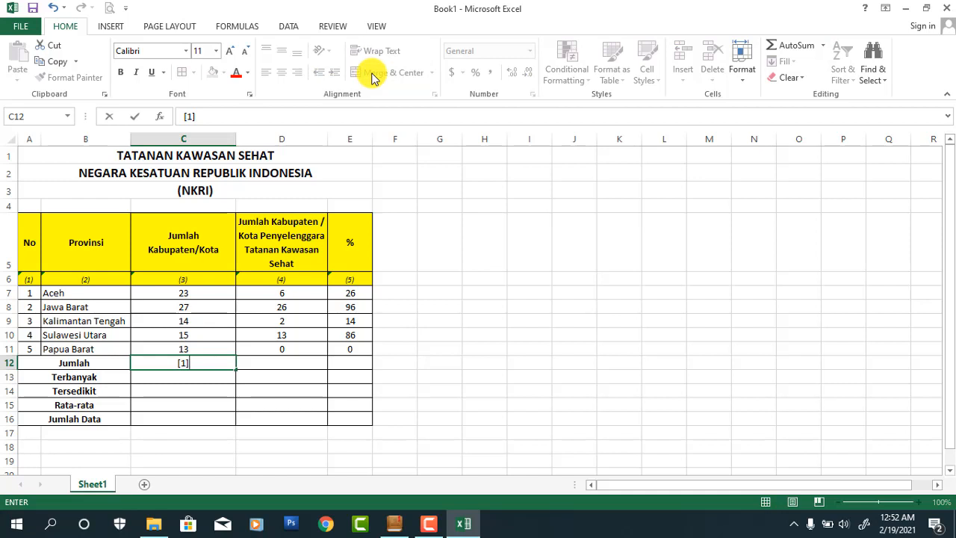
# Step: Enter the placeholders [1] to [5] down the Jumlah Kabupaten/Kota summary cells C12:C16
pyautogui.press('Return')
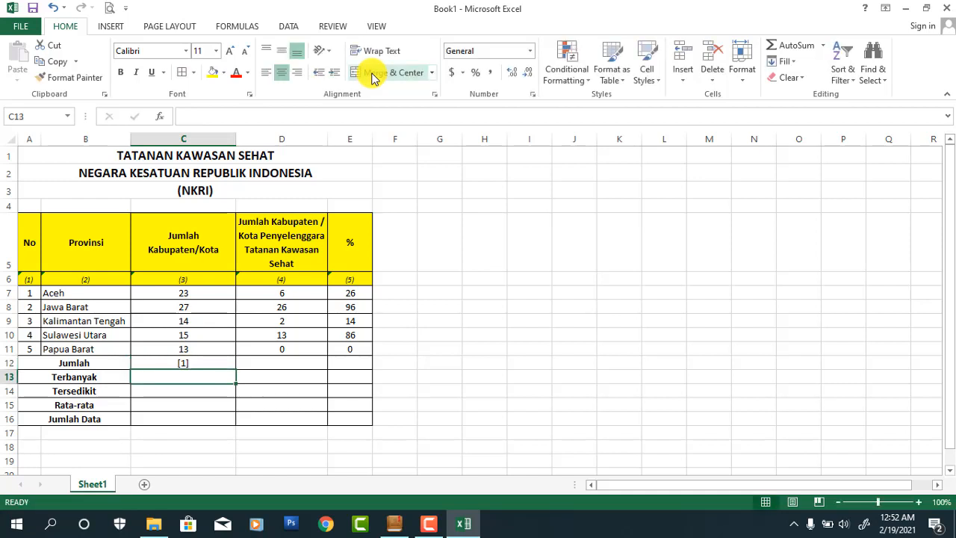
pyautogui.write('[2')
pyautogui.press('Return')
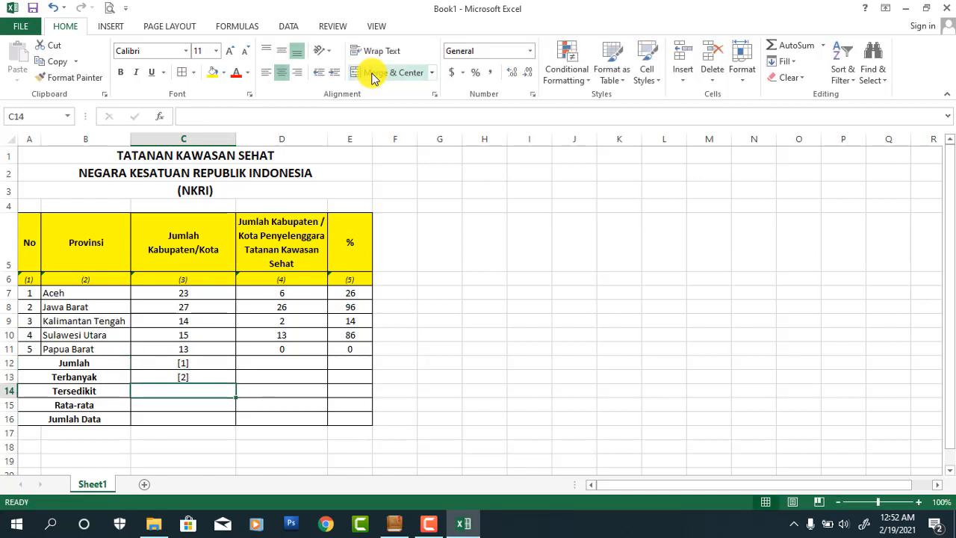
pyautogui.write('[3')
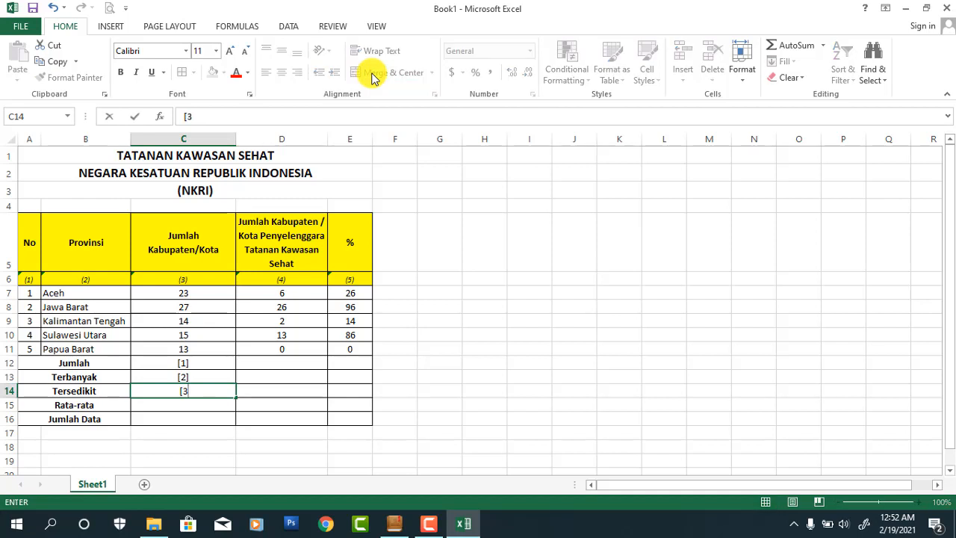
pyautogui.press('Return')
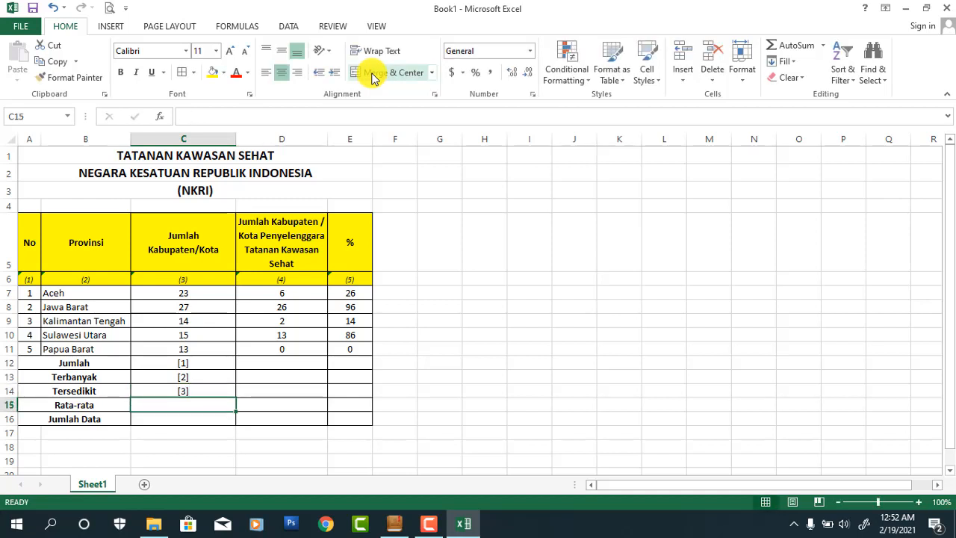
pyautogui.write('[4')
pyautogui.press('Return')
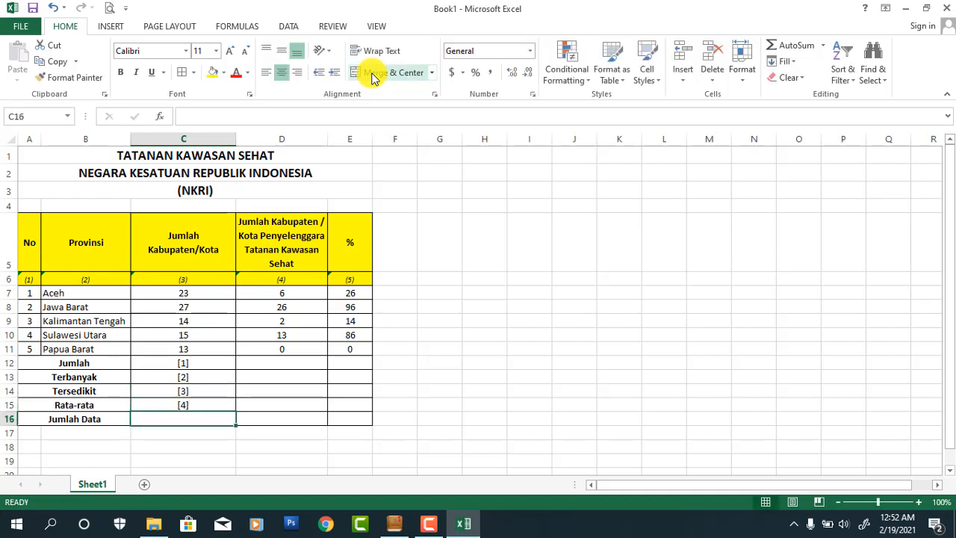
pyautogui.write('[5')
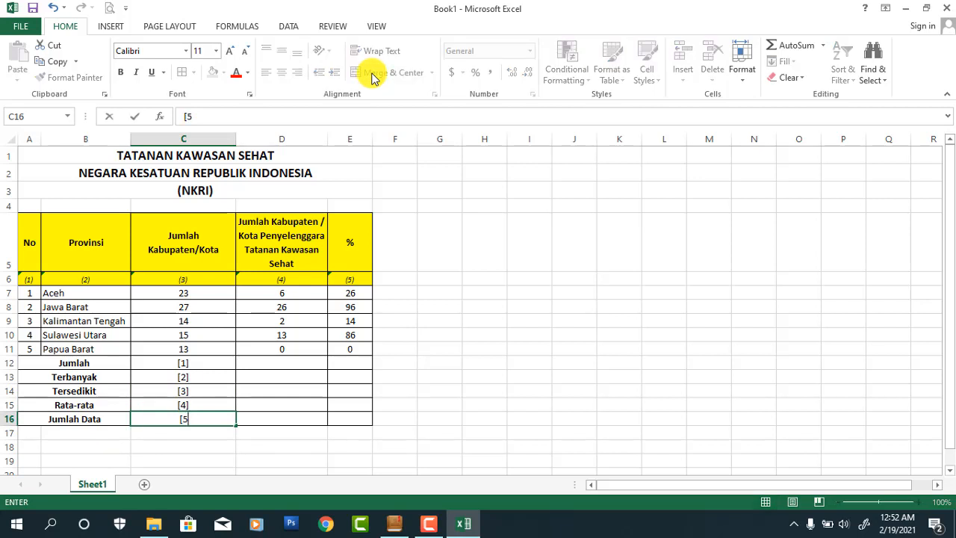
pyautogui.press('Tab')
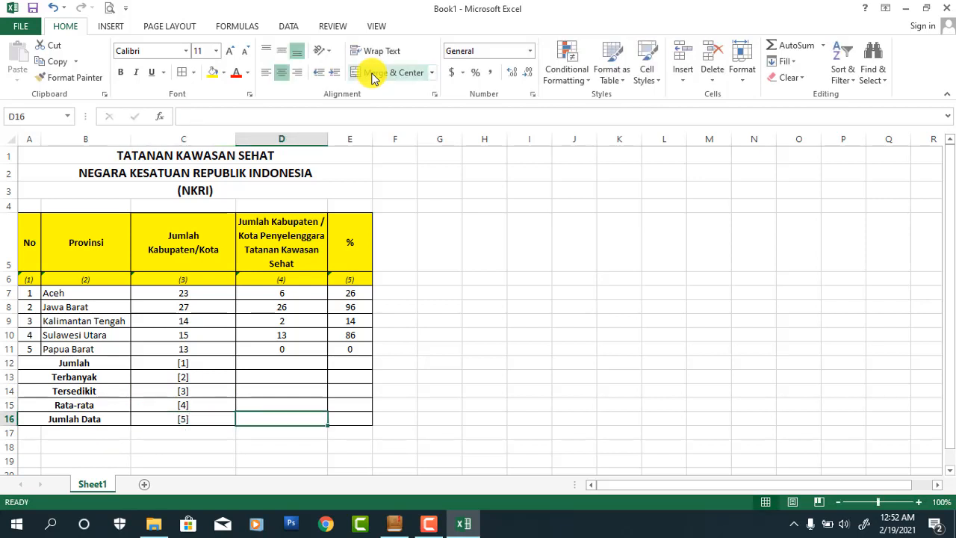
# Step: Enter the placeholders [6] to [10] down the Jumlah Kabupaten / Kota Penyelenggara summary cells D12:D16
pyautogui.press('Up')
pyautogui.press('Up')
pyautogui.press('Up')
pyautogui.press('Up')
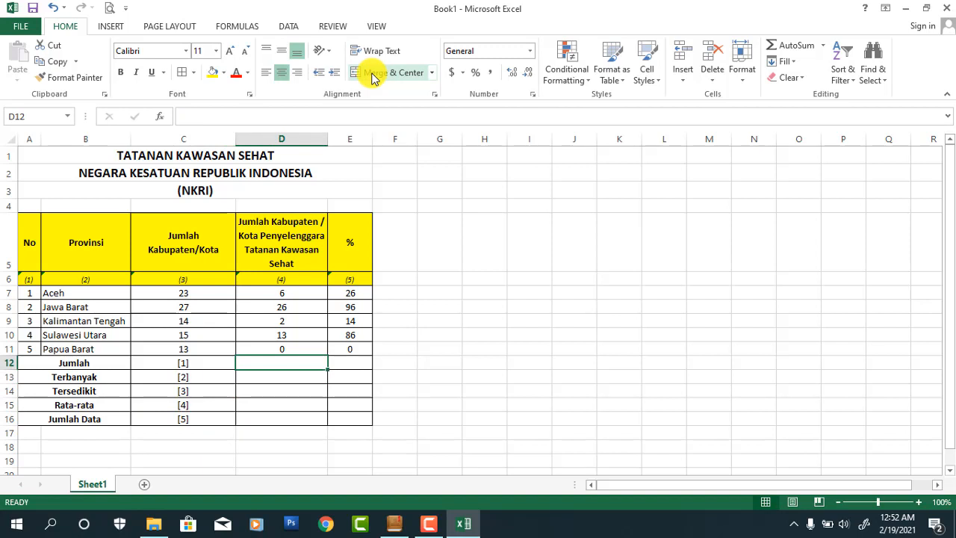
pyautogui.write('[6')
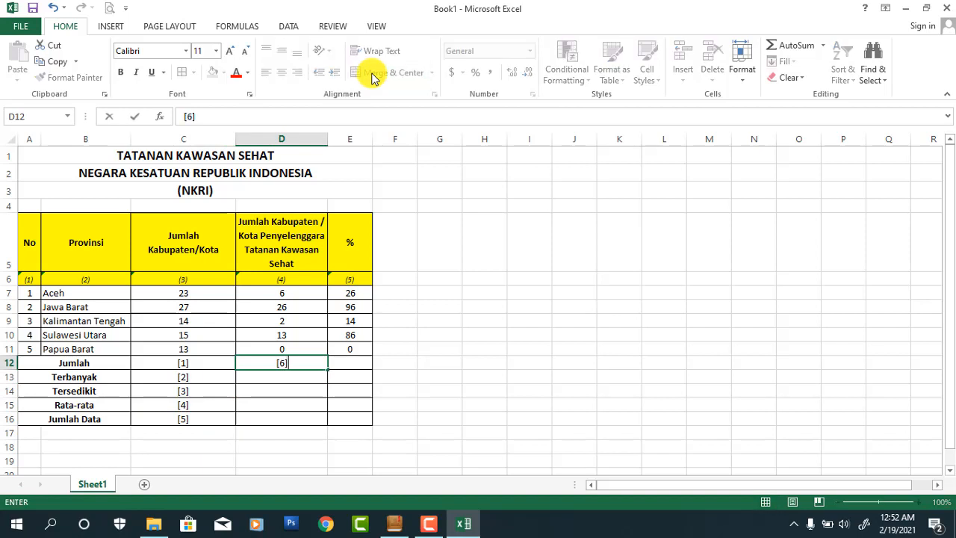
pyautogui.press('Return')
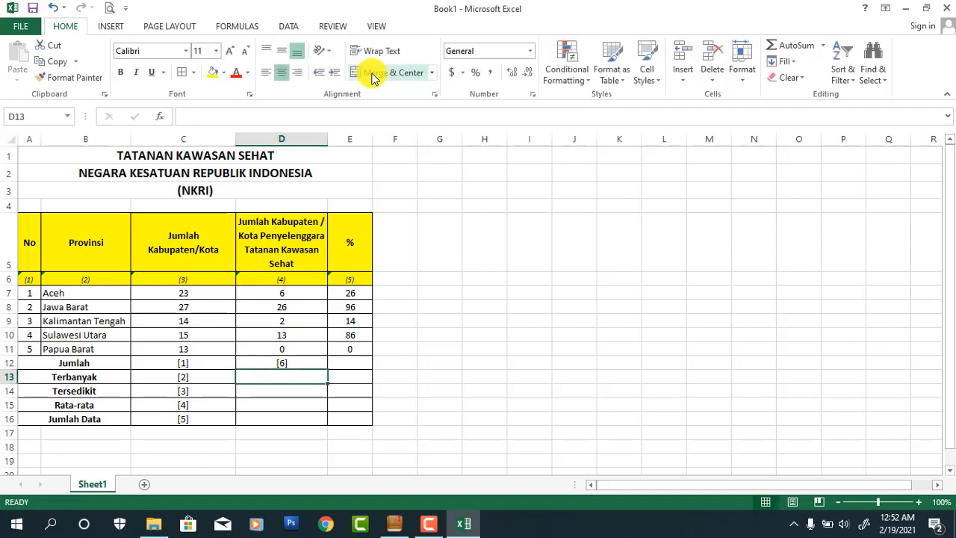
pyautogui.write('[7')
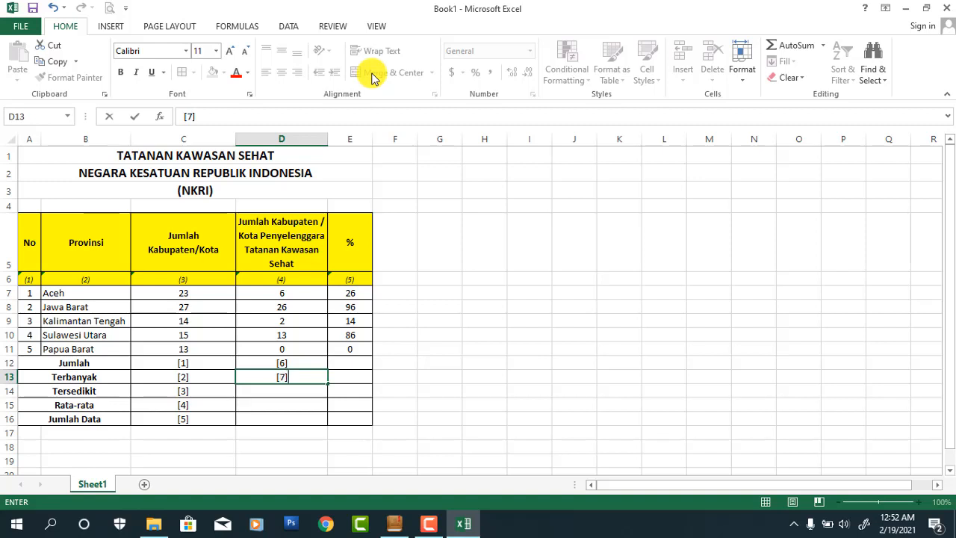
pyautogui.press('Return')
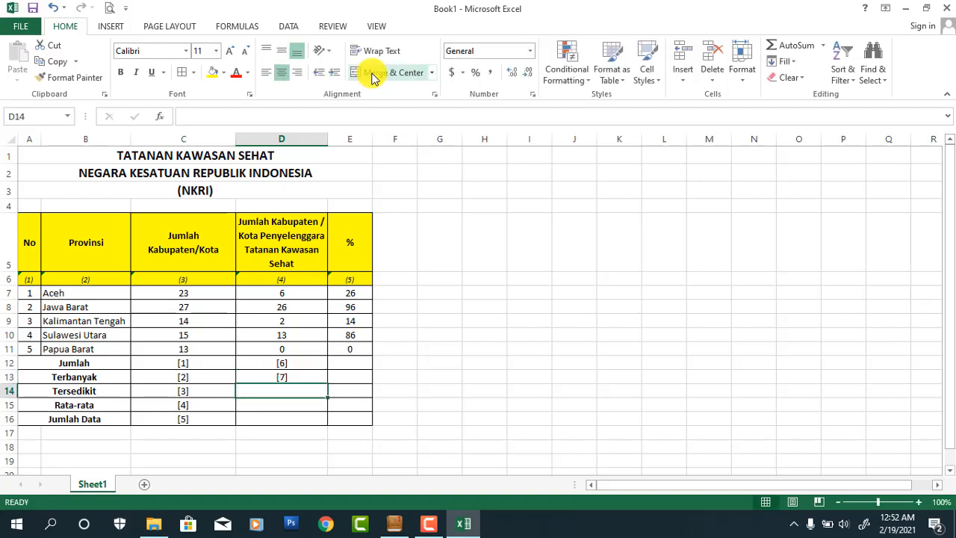
pyautogui.write('[8')
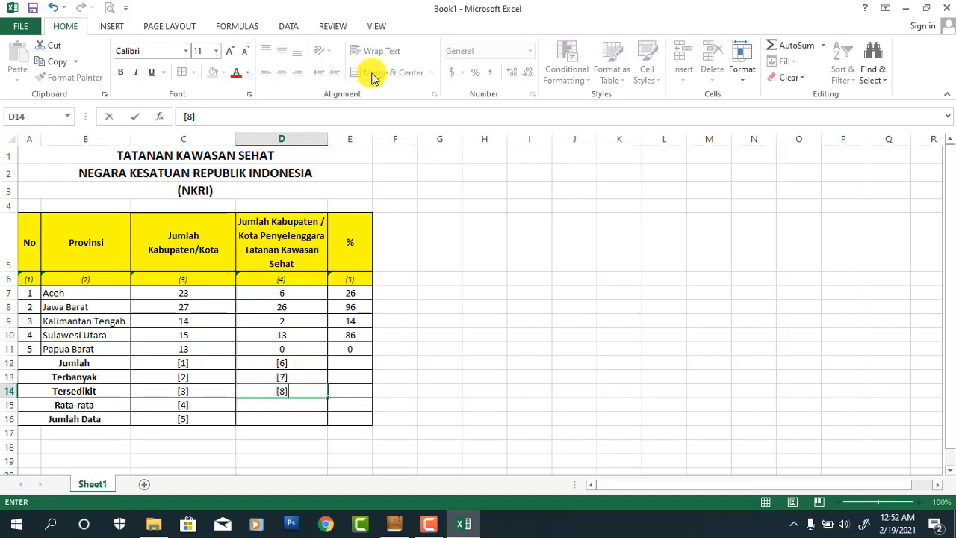
pyautogui.press('Return')
pyautogui.write('[')
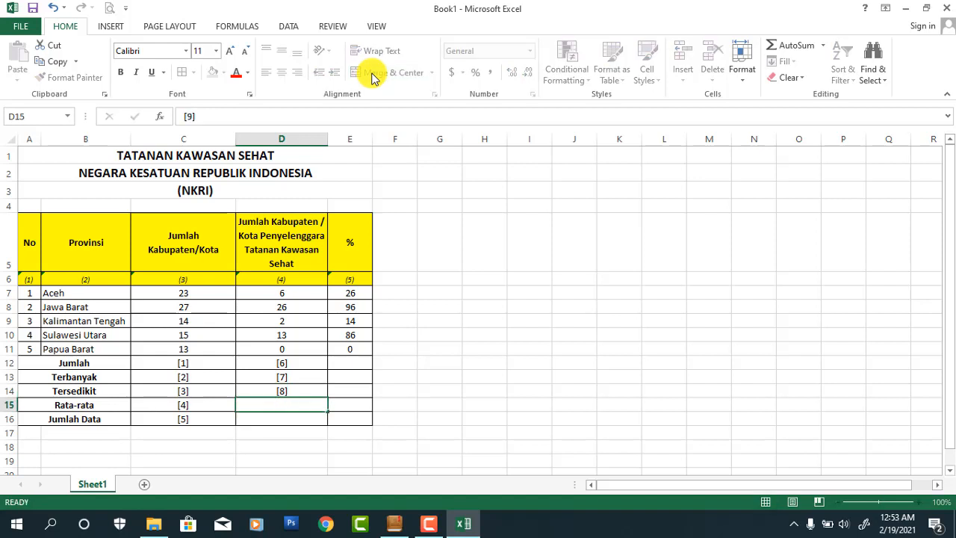
pyautogui.write('9]')
pyautogui.press('Return')
pyautogui.write('[')
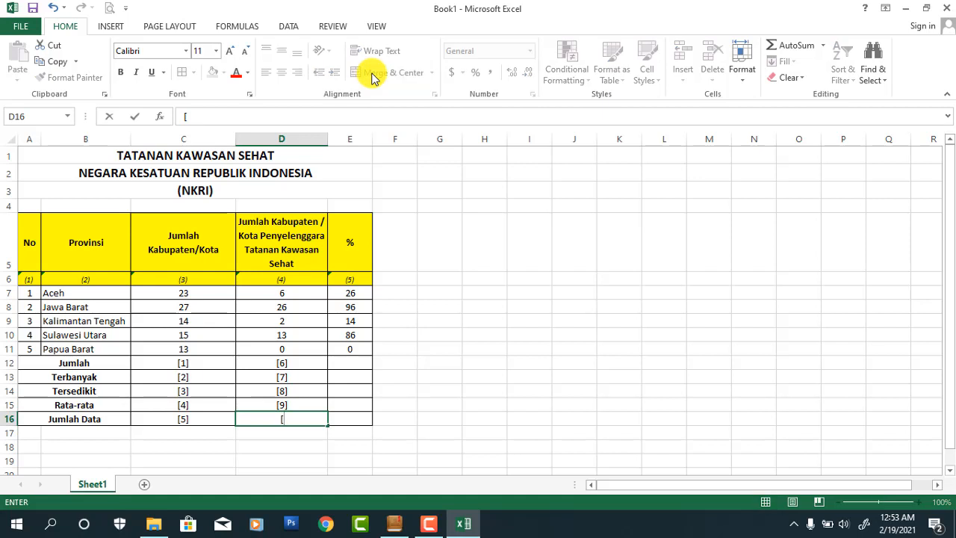
pyautogui.write('10]')
pyautogui.press('Return')
# Step: Enter the placeholder [11] in the Jumlah row of the % column, cell E12
pyautogui.press('Up')
pyautogui.press('Up')
pyautogui.press('Up')
pyautogui.press('Up')
pyautogui.press('Up')
pyautogui.press('Up')
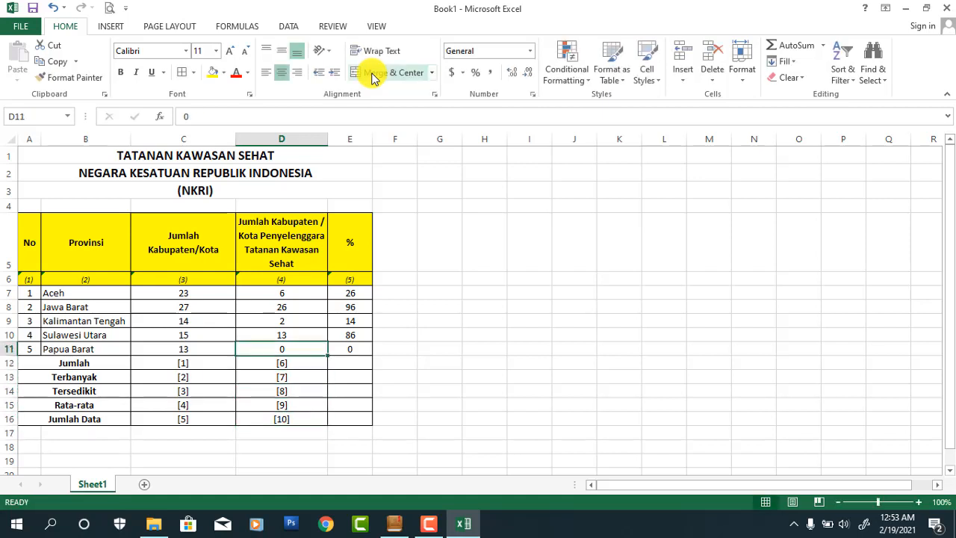
pyautogui.press('Down')
pyautogui.press('Right')
pyautogui.write('[')
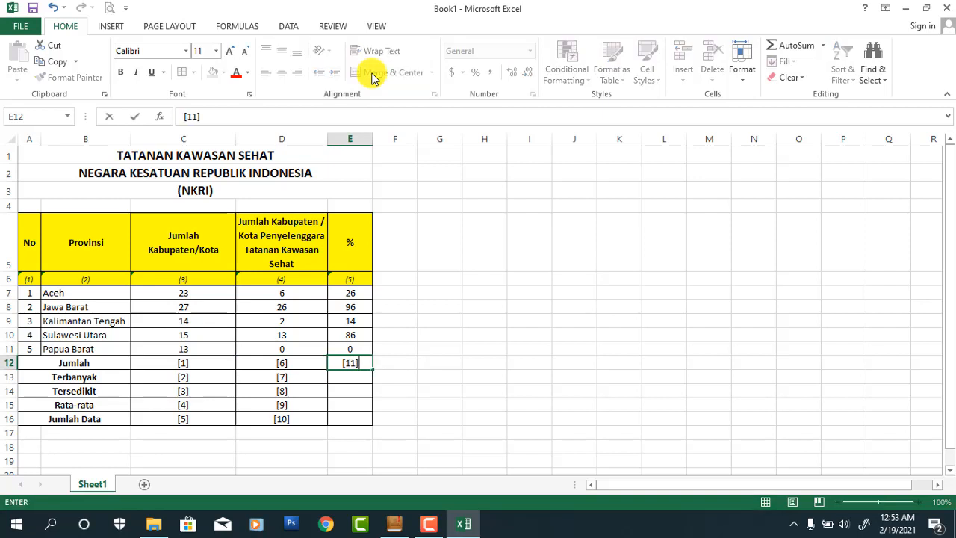
pyautogui.press('Return')
pyautogui.press('Left')
pyautogui.write('[12')
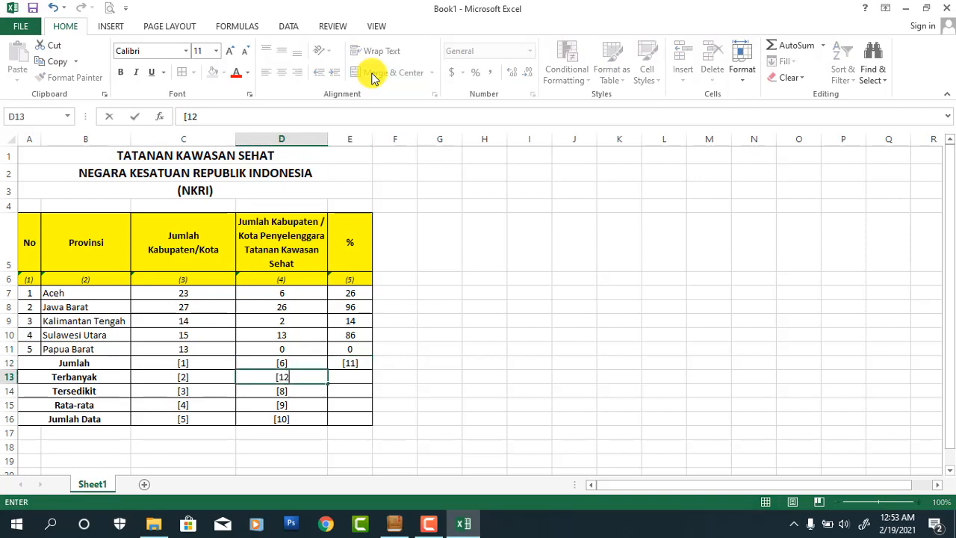
pyautogui.press('Escape')
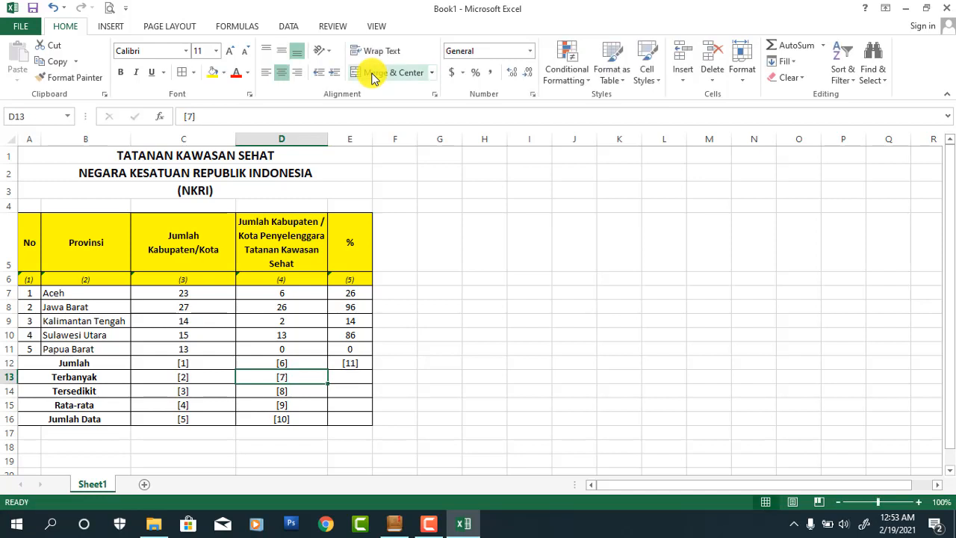
pyautogui.press('Right')
# Step: Enter the placeholders [12] to [15] down the remaining % summary cells E13:E16
pyautogui.write('[12')
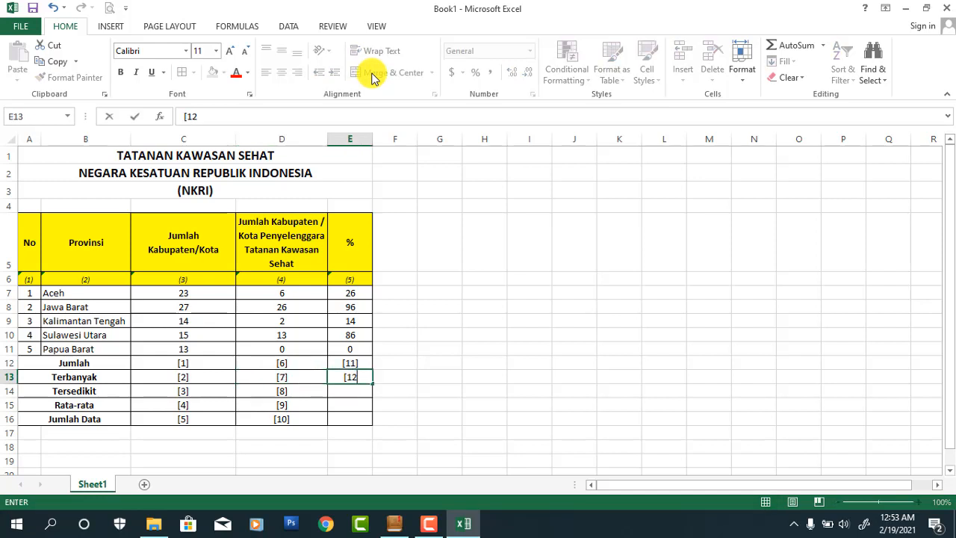
pyautogui.press('Return')
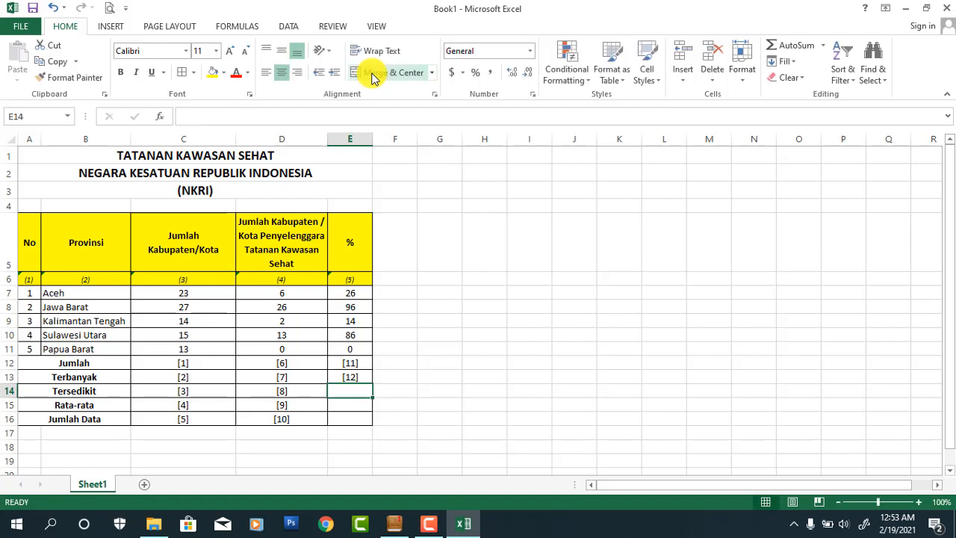
pyautogui.write('[13')
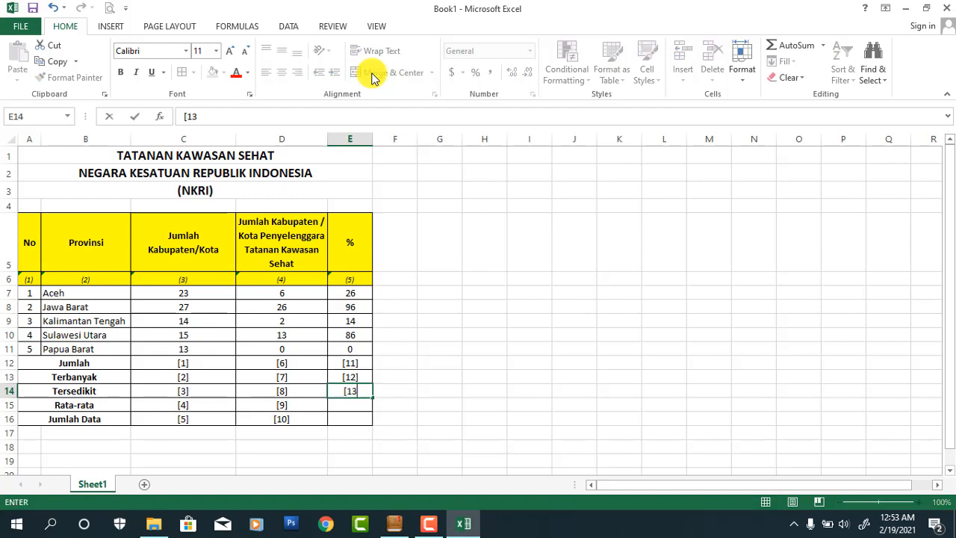
pyautogui.press('Return')
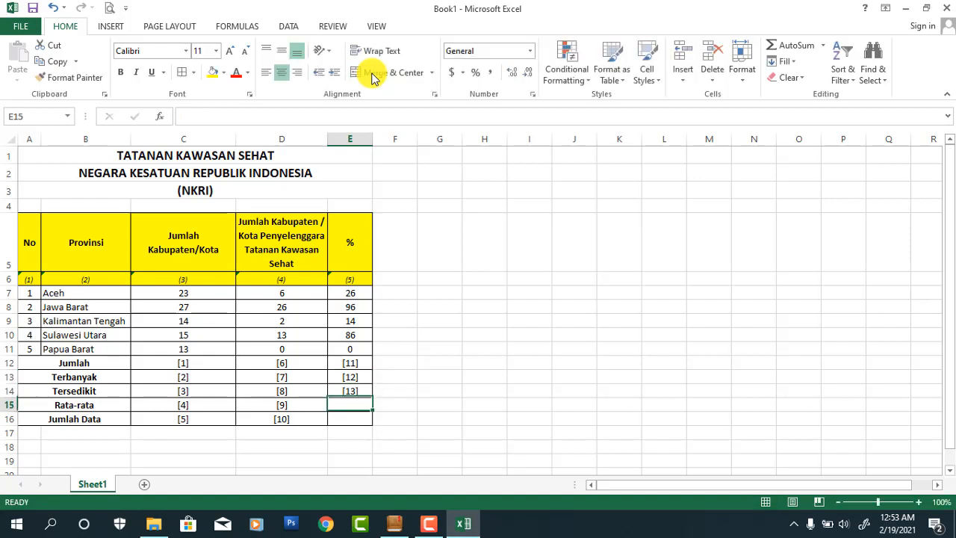
pyautogui.write('[14')
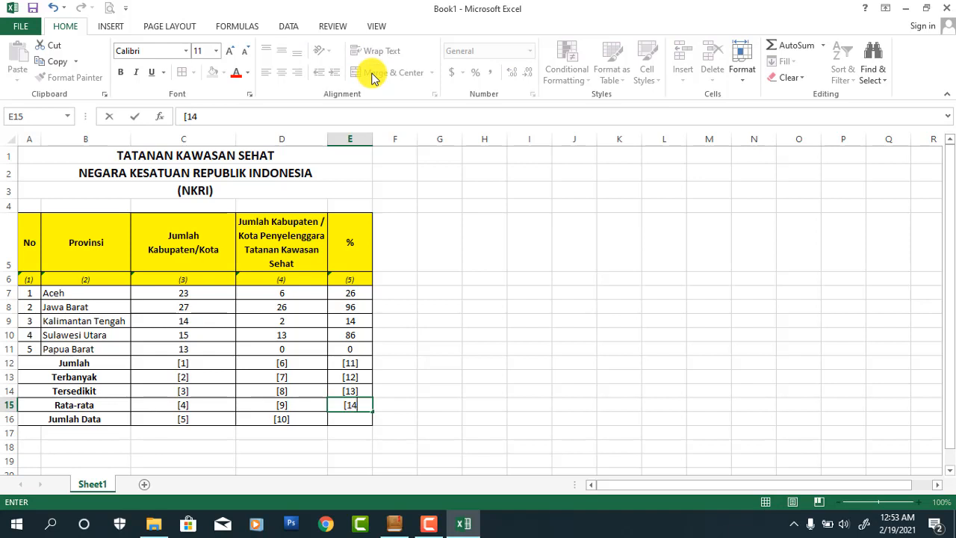
pyautogui.press('Return')
pyautogui.write('[15')
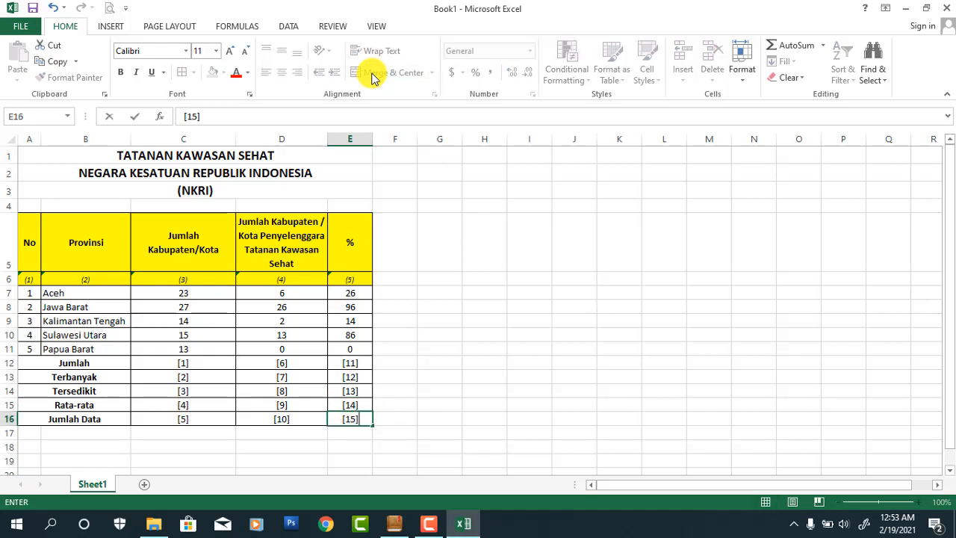
pyautogui.press('Return')
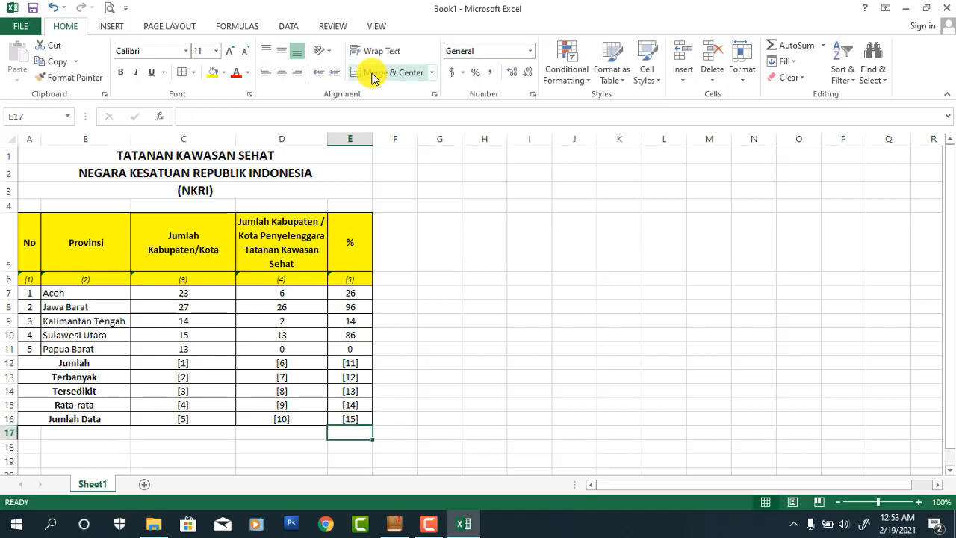
pyautogui.press('Up')
pyautogui.hotkey('shift', 'Left')
pyautogui.hotkey('shift', 'Left')
pyautogui.hotkey('shift', 'Left')
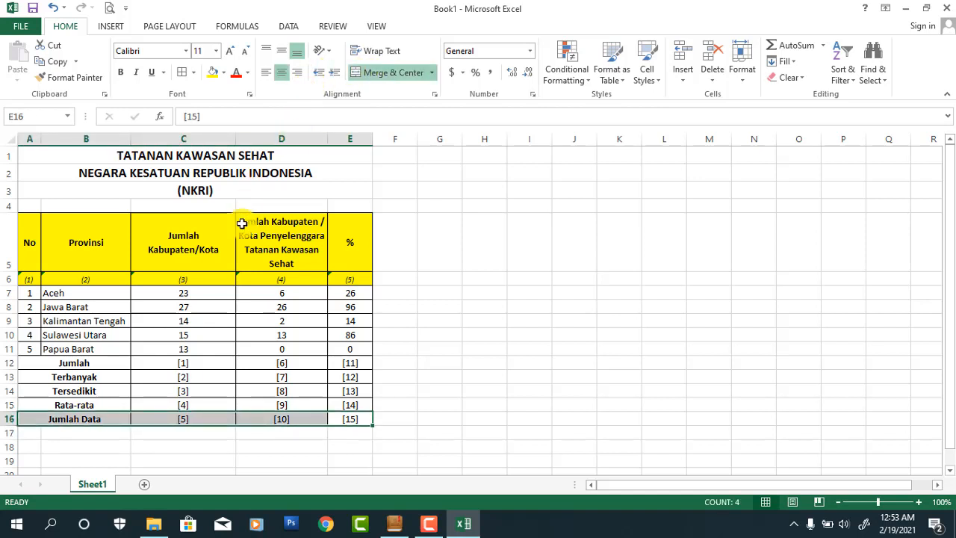
# Step: Make all the summary placeholders in C12:E16 bold with a red font color
pyautogui.moveTo(195, 360); pyautogui.dragTo(337, 415)
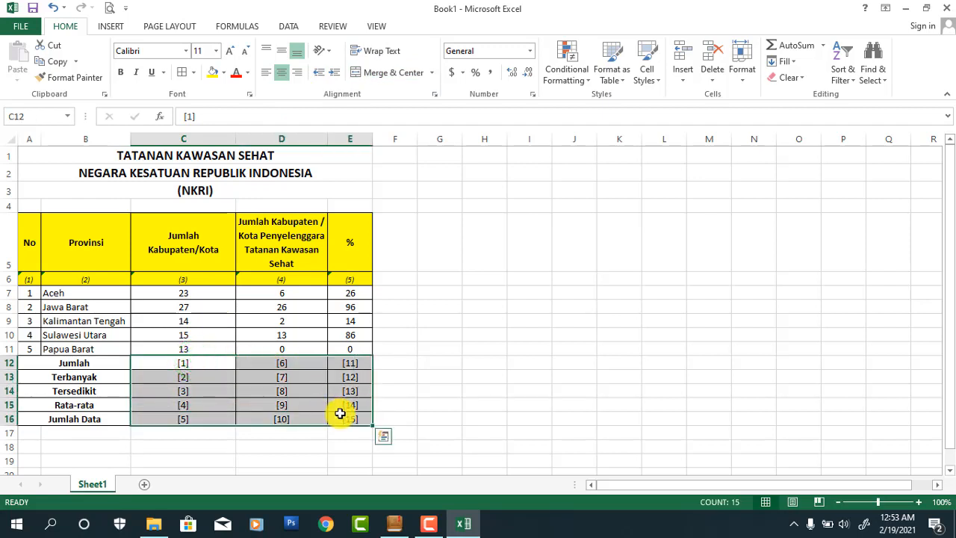
pyautogui.click(121, 74)
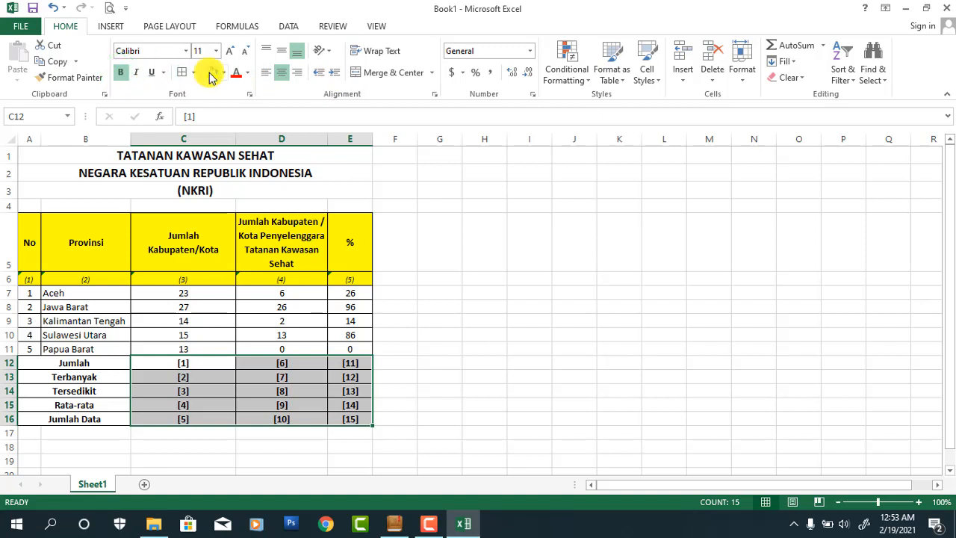
pyautogui.click(236, 77)
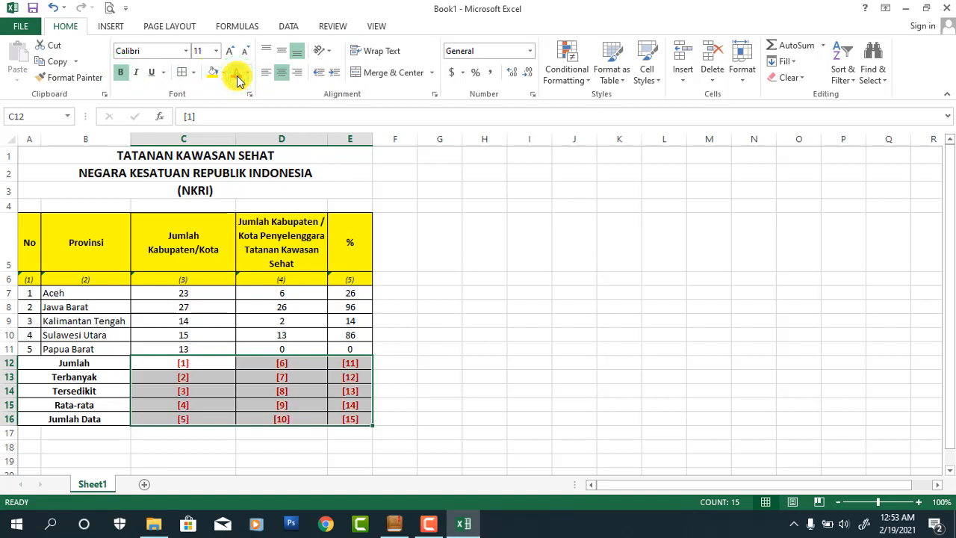
pyautogui.click(212, 364)
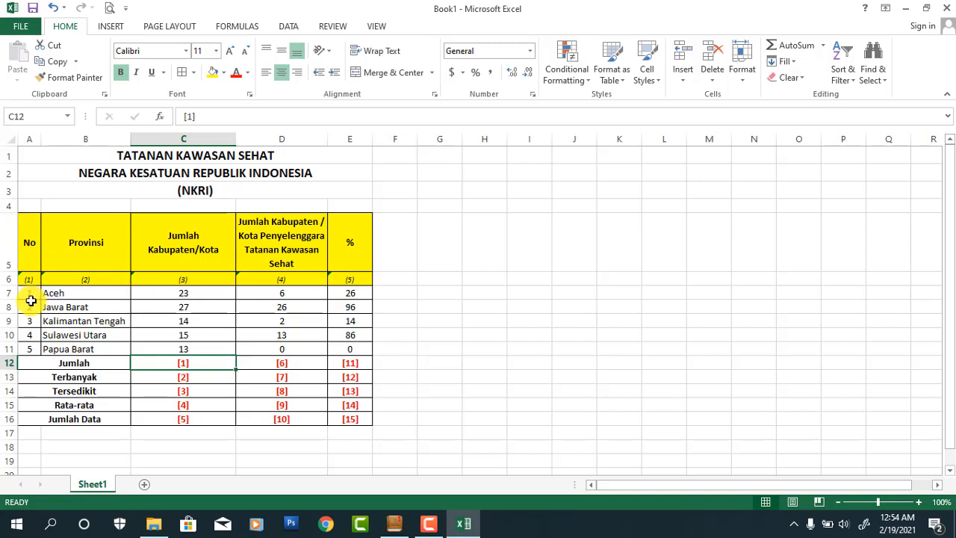
# Step: Fill the Jawa Barat row A8:E8 and the Sulawesi Utara row A10:E10 with standard light blue
pyautogui.moveTo(30, 305); pyautogui.dragTo(365, 307)
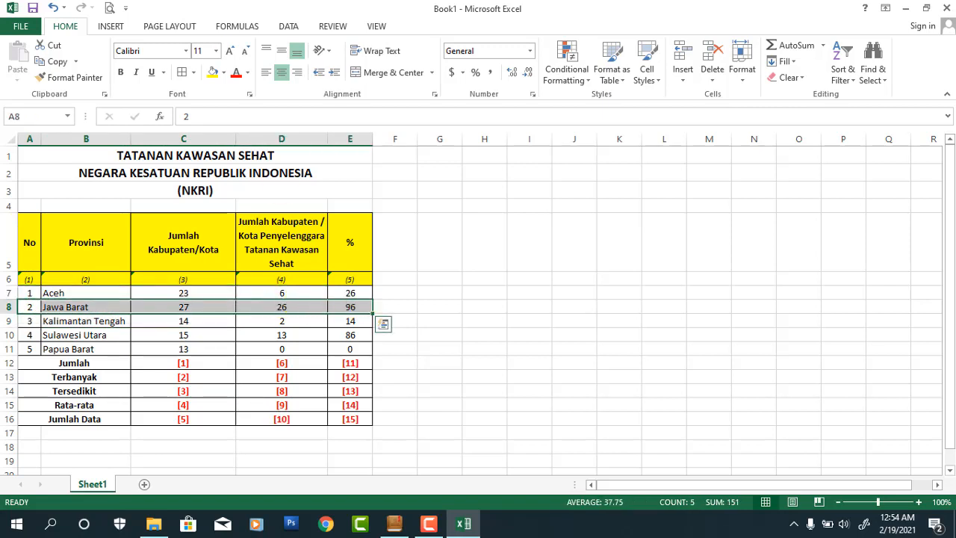
pyautogui.click(223, 72)
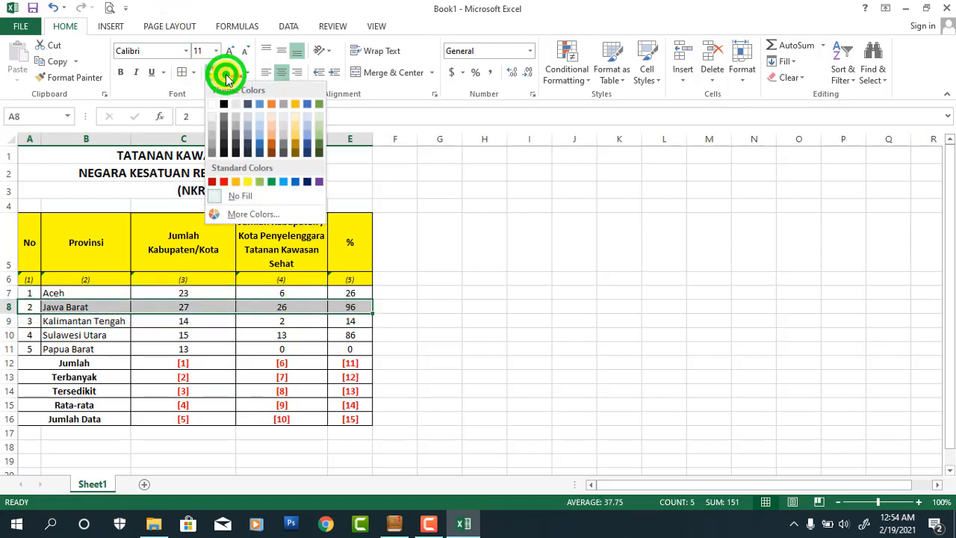
pyautogui.click(283, 183)
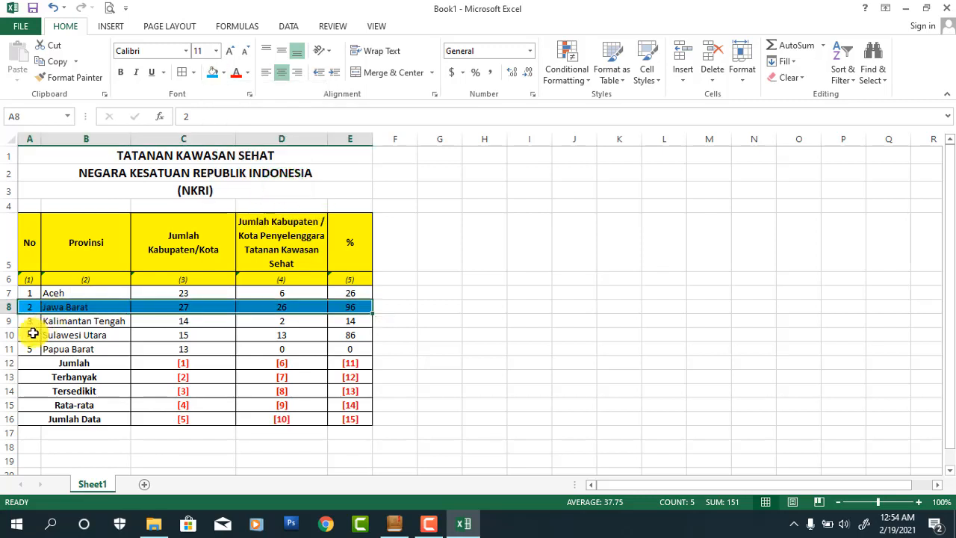
pyautogui.moveTo(33, 334); pyautogui.dragTo(348, 331)
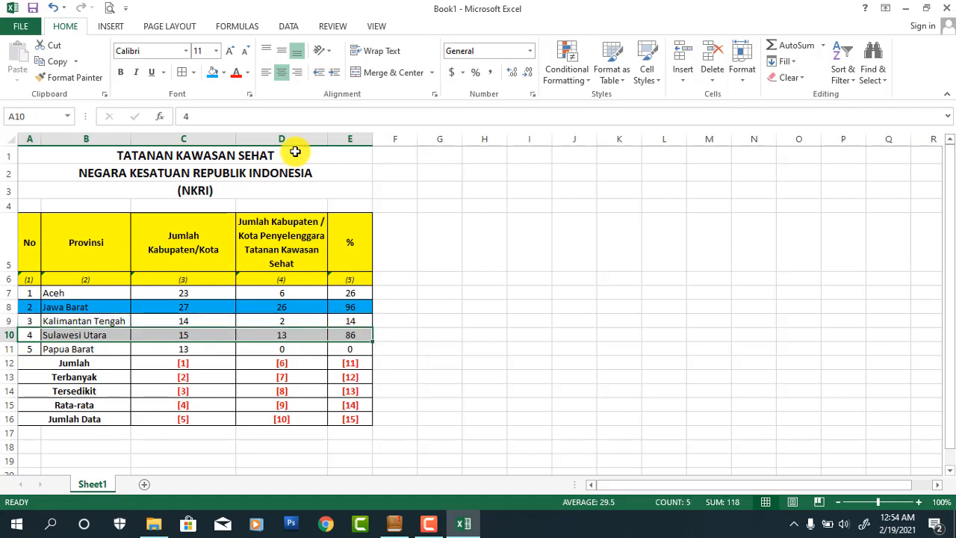
pyautogui.click(211, 71)
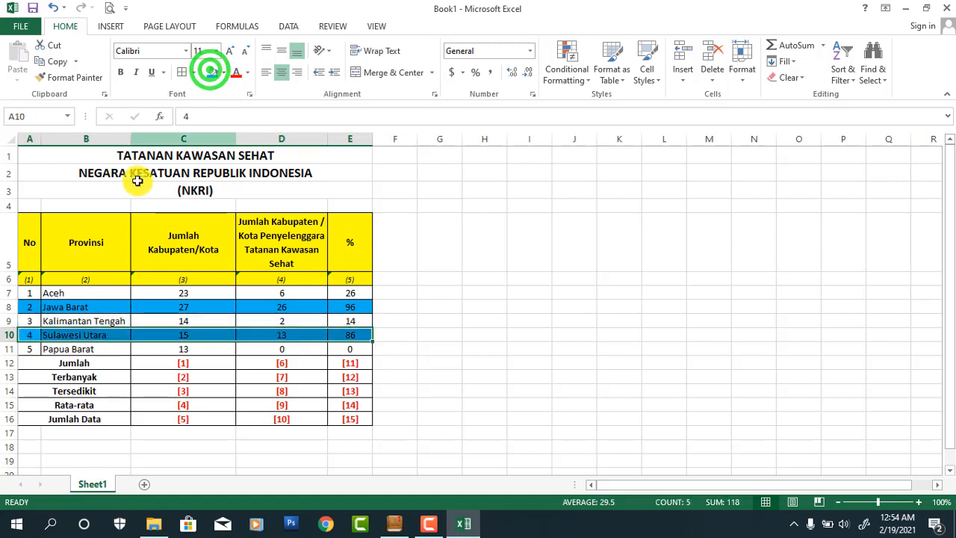
# Step: Fill the Jumlah, Tersedikit and Jumlah Data summary rows (12, 14 and 16) across columns A to E with light blue
pyautogui.click(41, 365)
pyautogui.moveTo(41, 364); pyautogui.dragTo(344, 360)
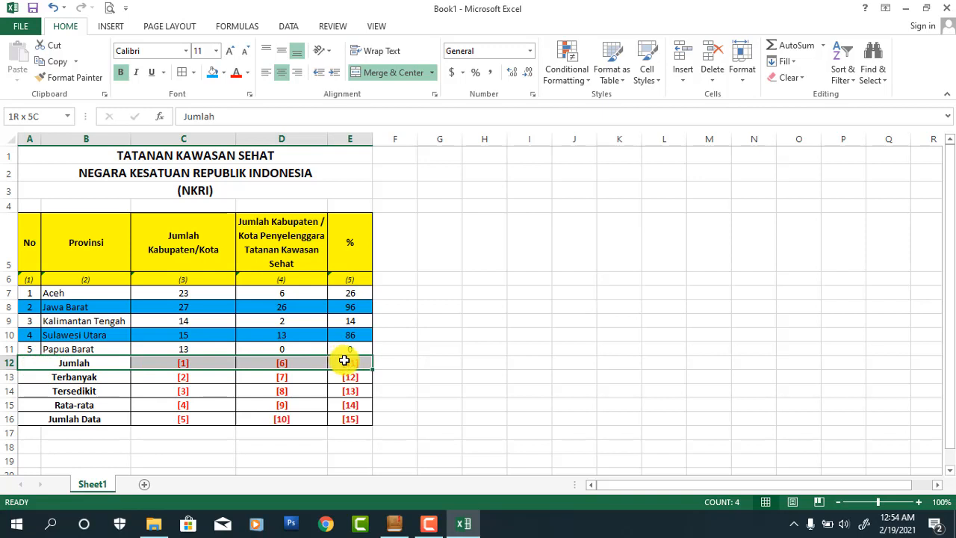
pyautogui.click(214, 77)
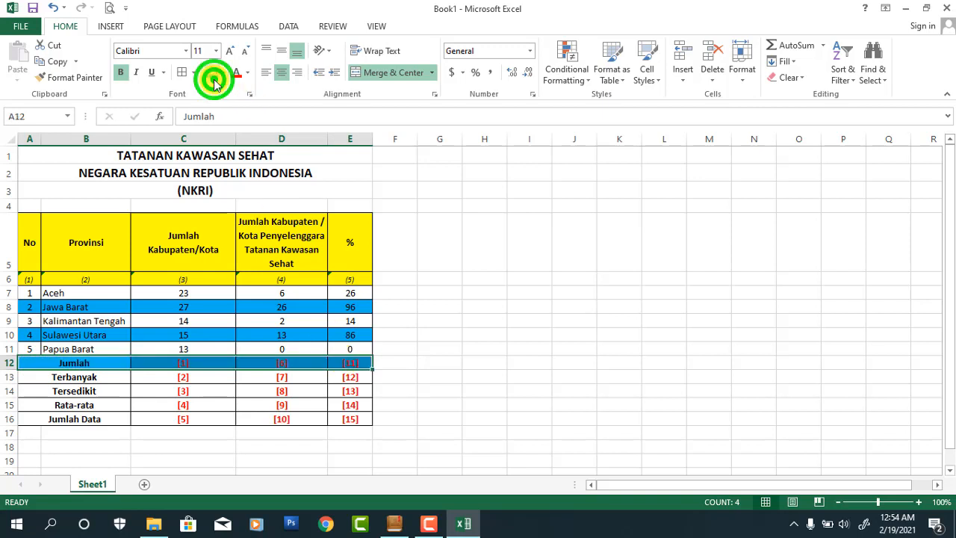
pyautogui.click(44, 391)
pyautogui.moveTo(44, 390); pyautogui.dragTo(345, 389)
pyautogui.click(212, 71)
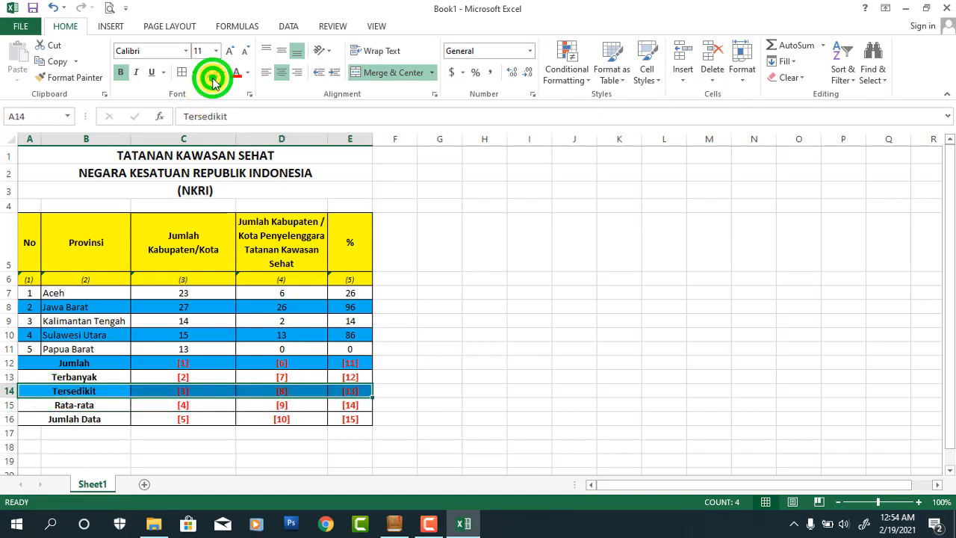
pyautogui.moveTo(34, 420); pyautogui.dragTo(354, 421)
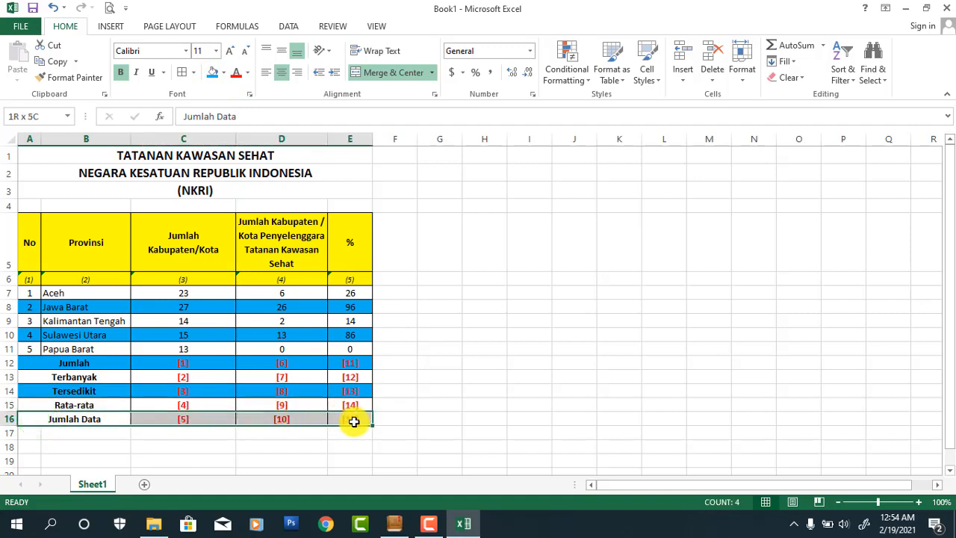
pyautogui.click(213, 77)
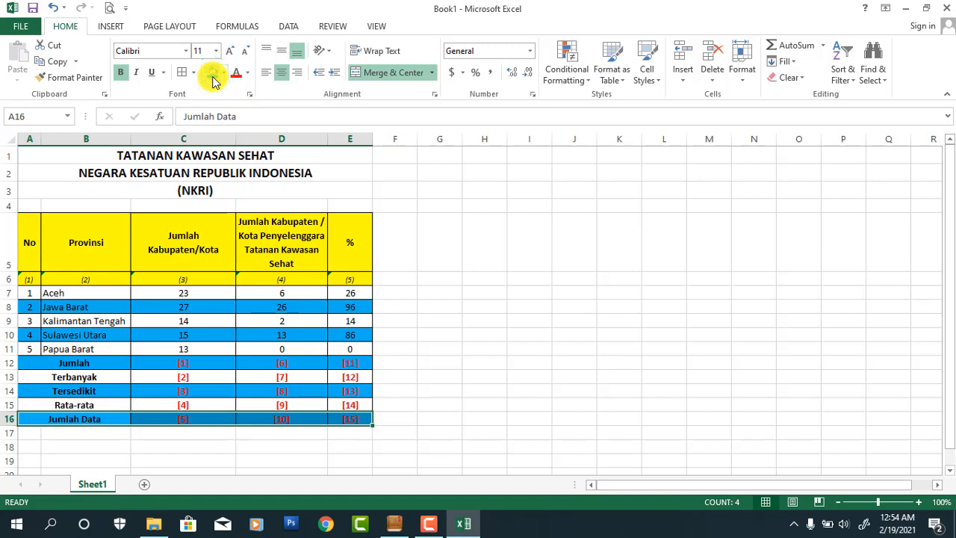
pyautogui.click(408, 290)
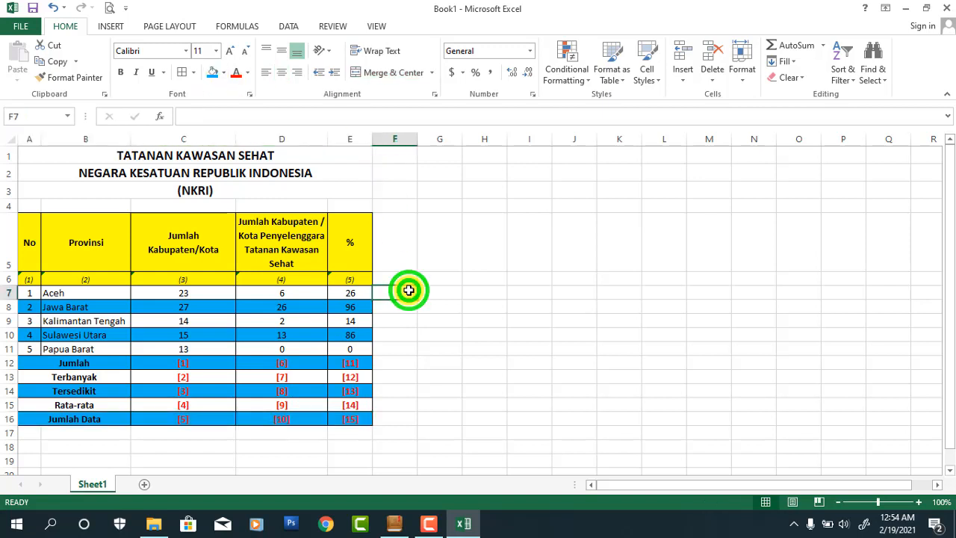
# Step: Enter the student's name followed by "6C 1 Februari 2021" in cell A18 below the table and make it bold
pyautogui.click(35, 445)
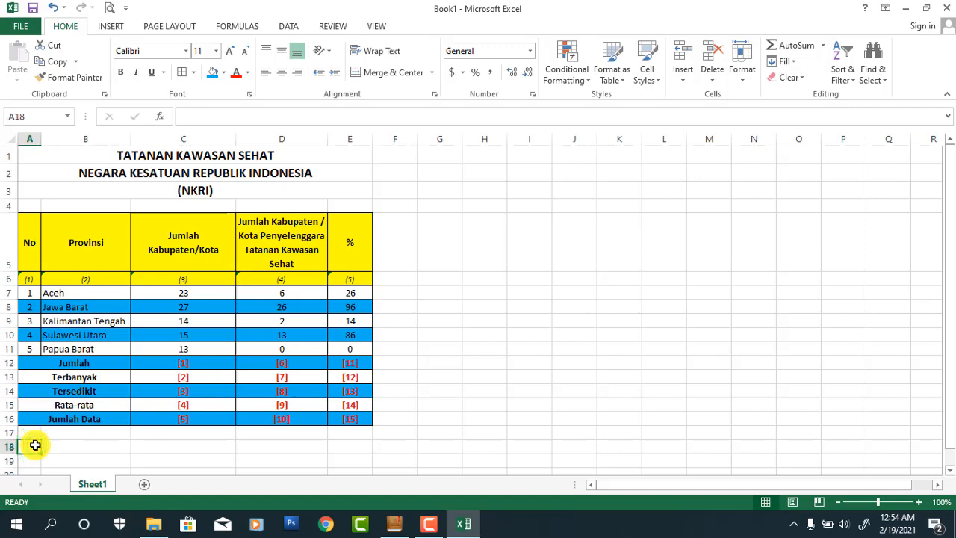
pyautogui.write('Agung')
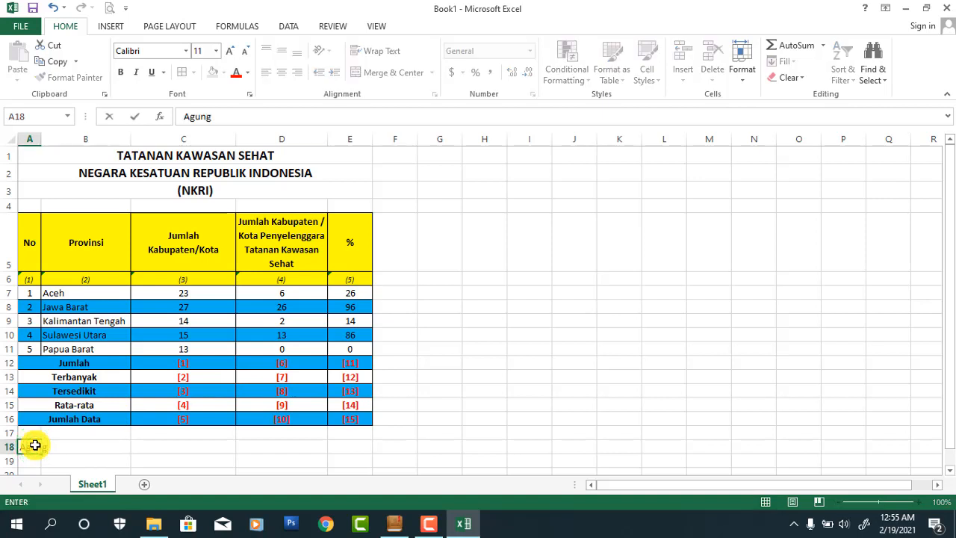
pyautogui.write(' 6C 1 Februari 20')
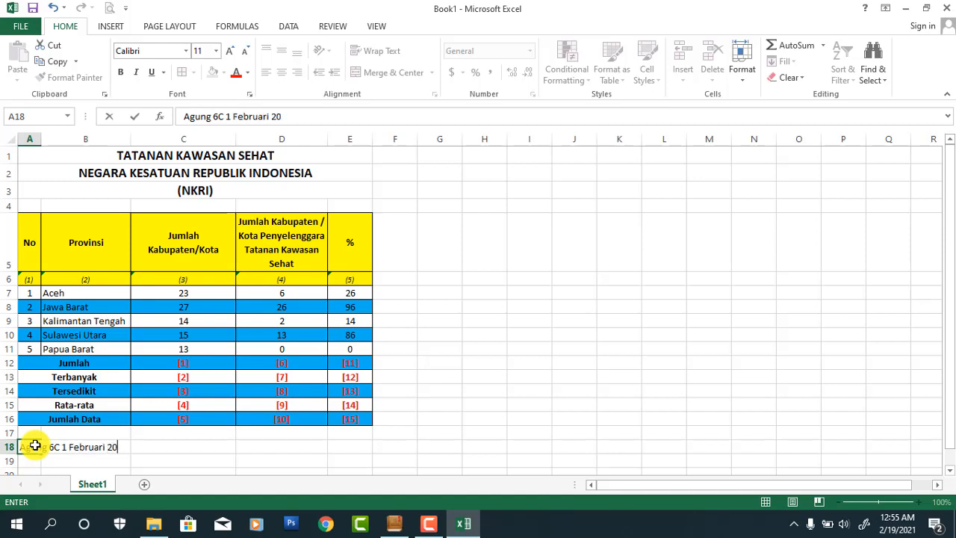
pyautogui.write('21')
pyautogui.press('Return')
pyautogui.click(36, 446)
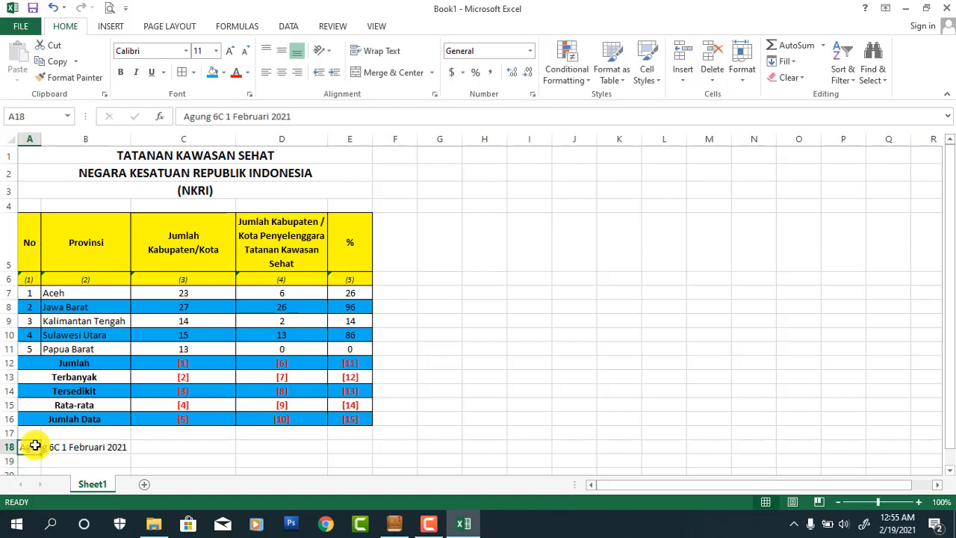
pyautogui.hotkey('ctrl', 'b')
pyautogui.press('Right')
pyautogui.press('Right')
pyautogui.press('Right')
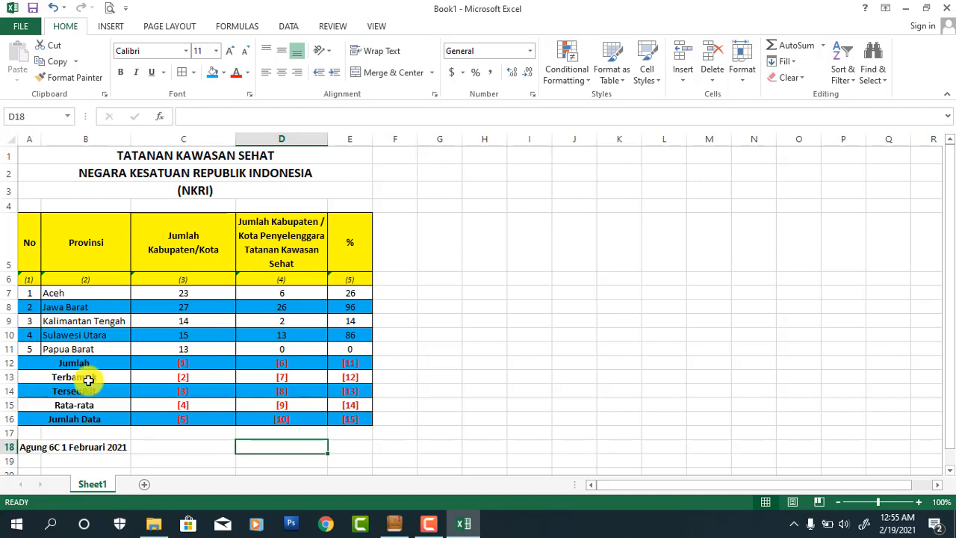
pyautogui.click(162, 363)
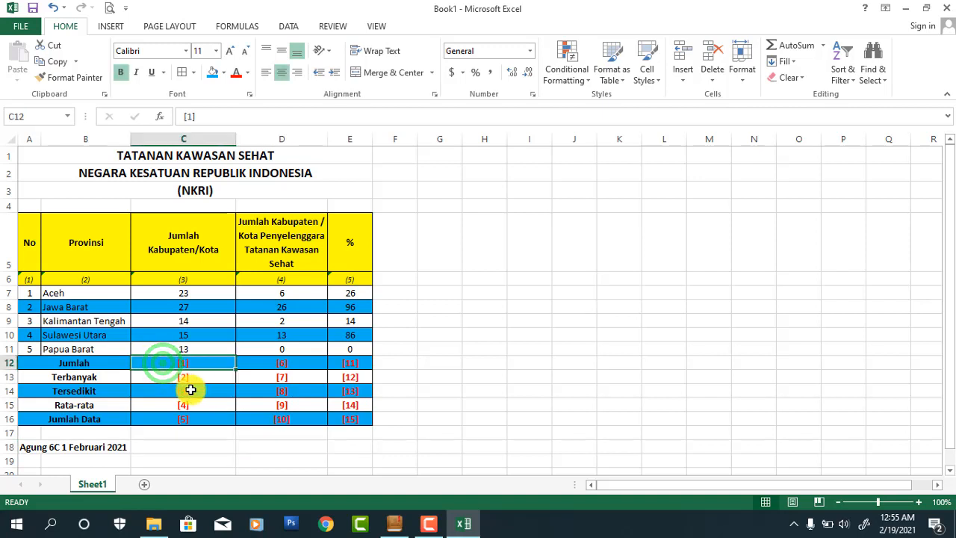
pyautogui.click(258, 381)
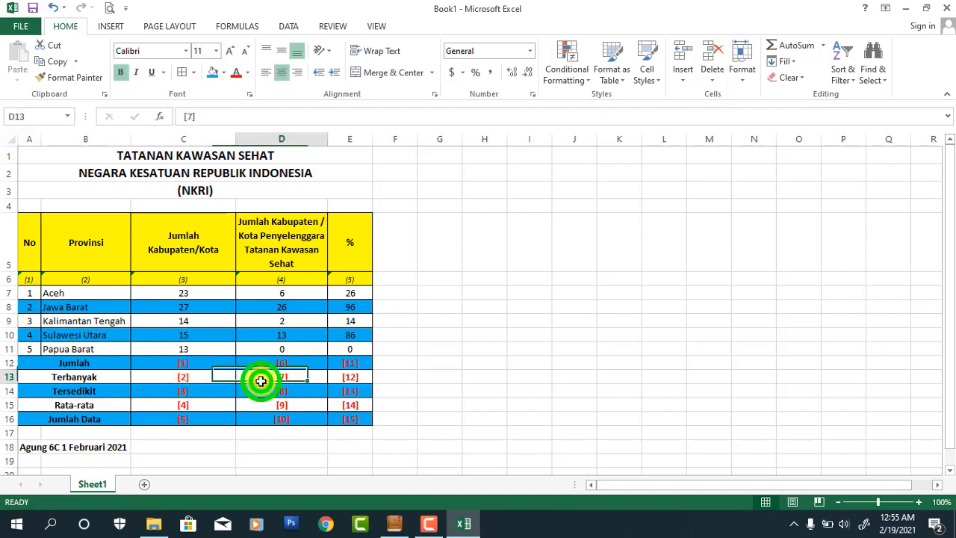
pyautogui.click(348, 402)
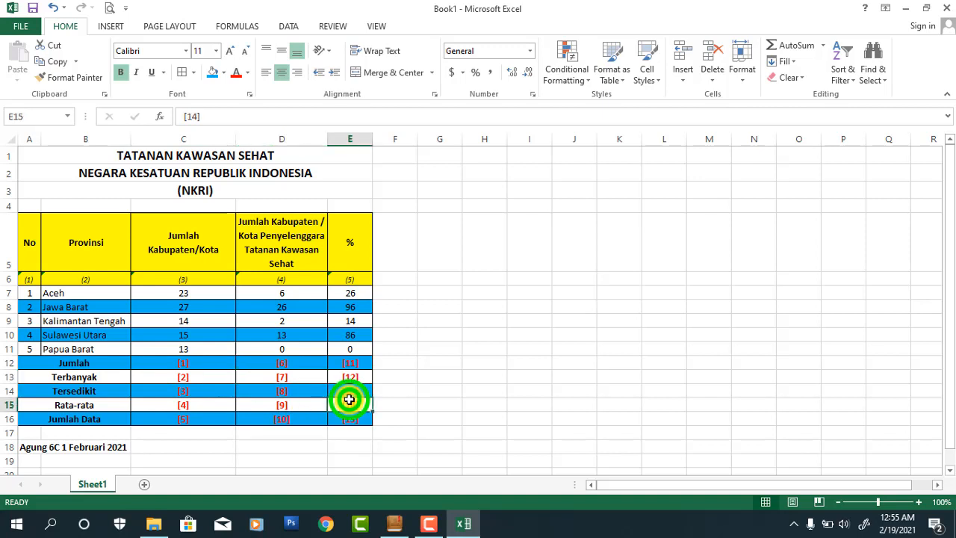
pyautogui.click(243, 403)
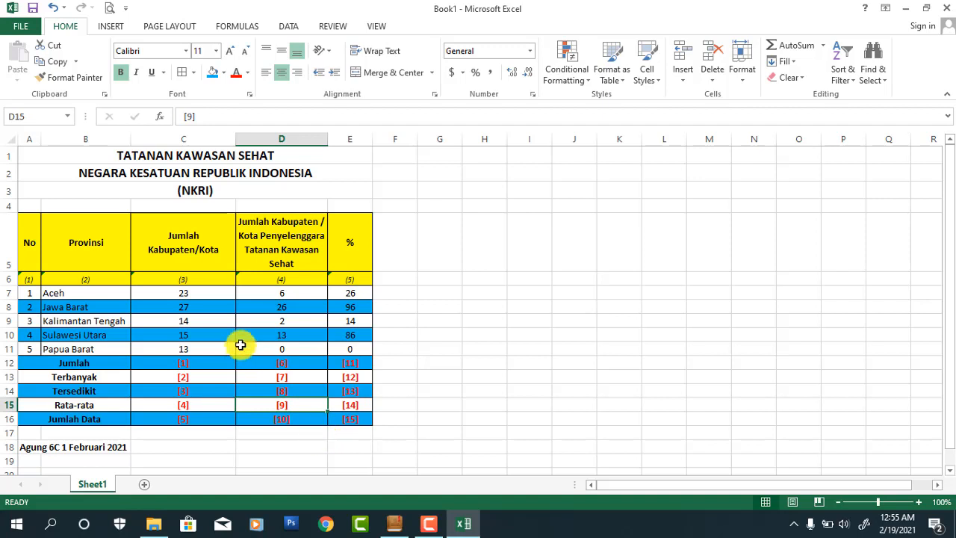
pyautogui.click(207, 363)
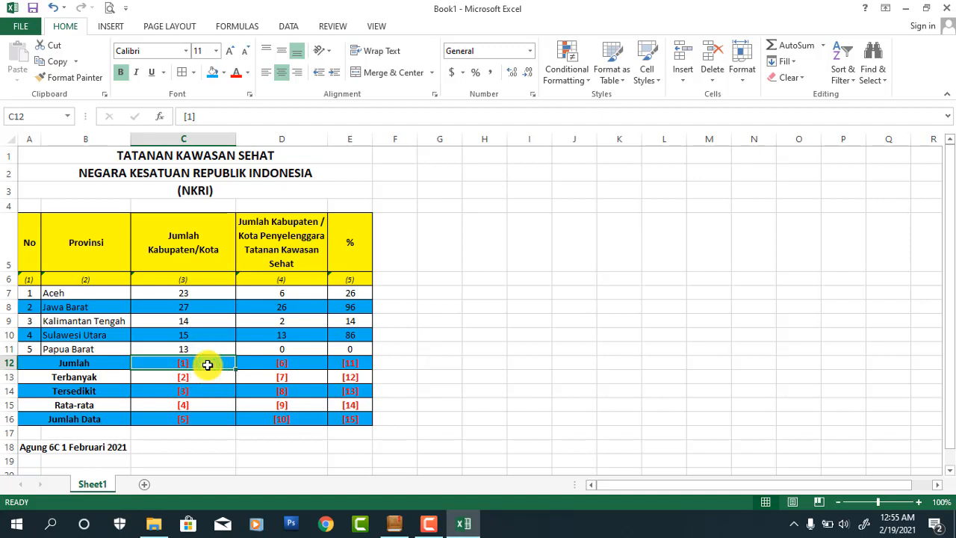
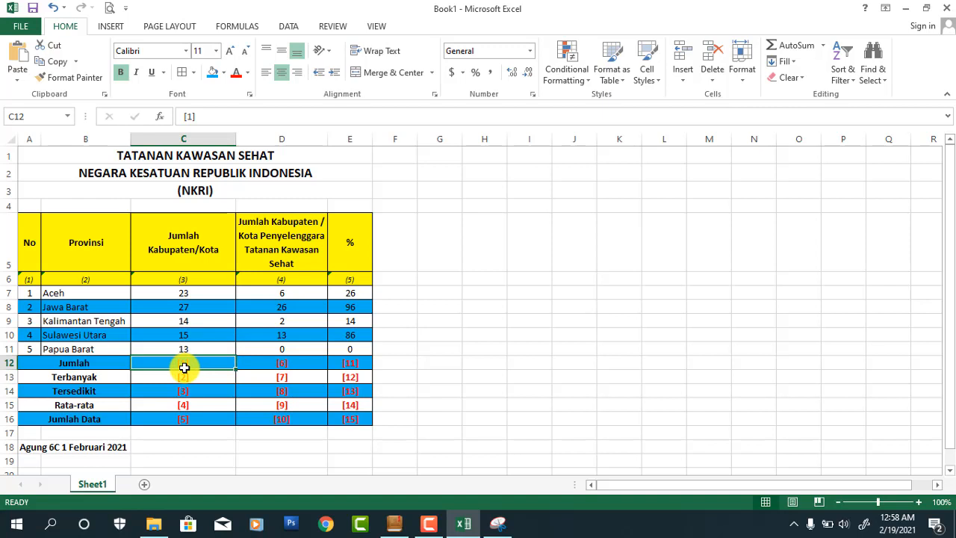
# Step: Turn on the Windows Magnifier, minimize its window and enlarge the view around the summary rows
pyautogui.press('super+plus')
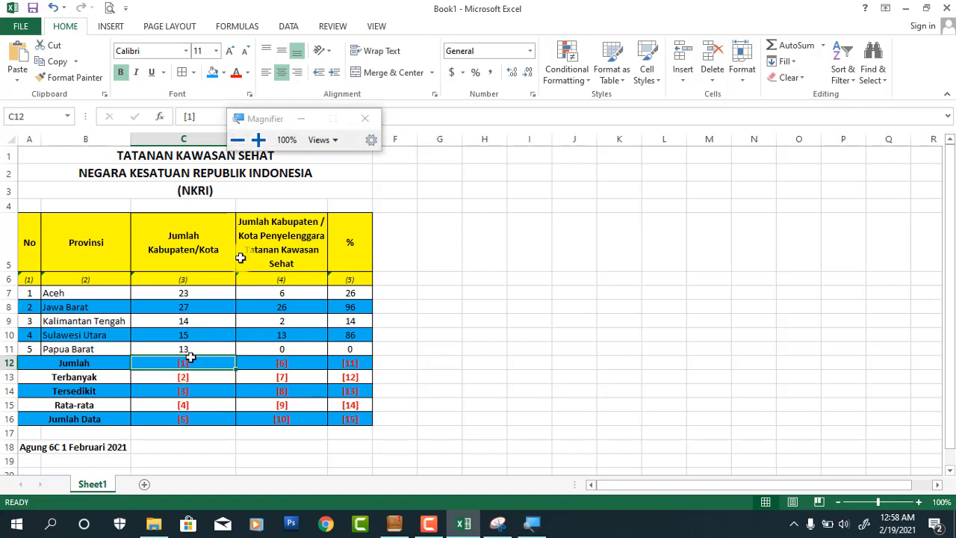
pyautogui.click(301, 119)
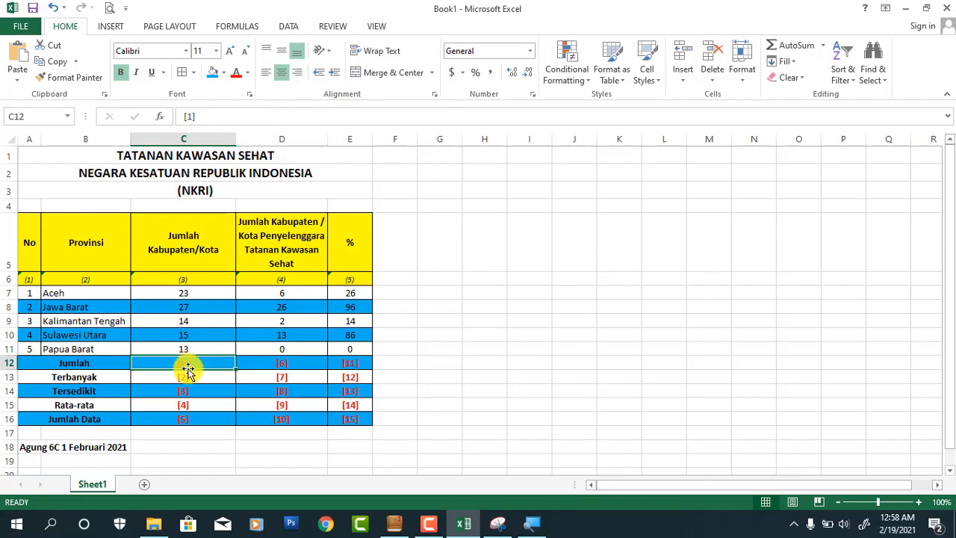
pyautogui.press('super+plus')
pyautogui.press('super+minus')
pyautogui.press('Left')
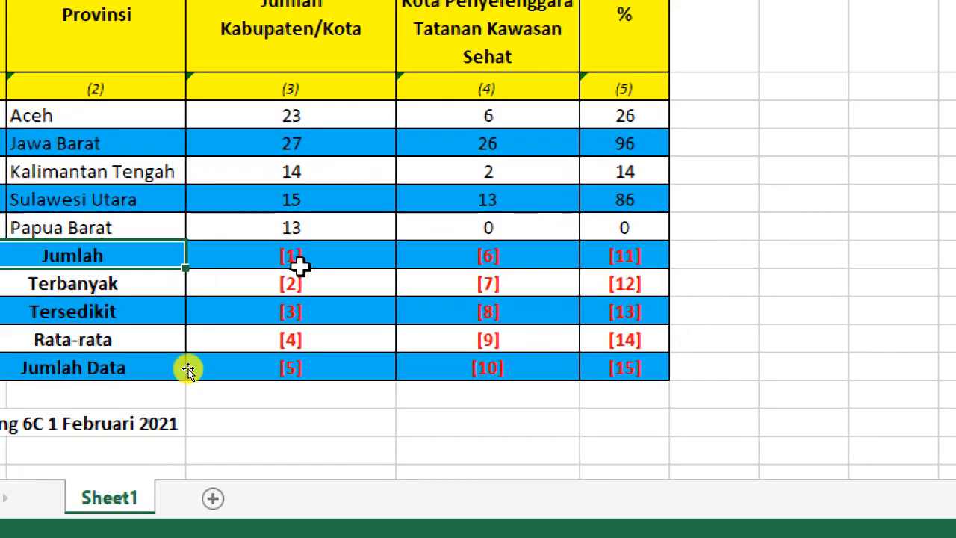
# Step: Look over the magnified table, from its title and header rows through the provinces to the summary rows
pyautogui.press('Up')
pyautogui.press('Up')
pyautogui.press('Up')
pyautogui.press('Up')
pyautogui.press('Up')
pyautogui.press('Up')
pyautogui.press('Up')
pyautogui.press('Up')
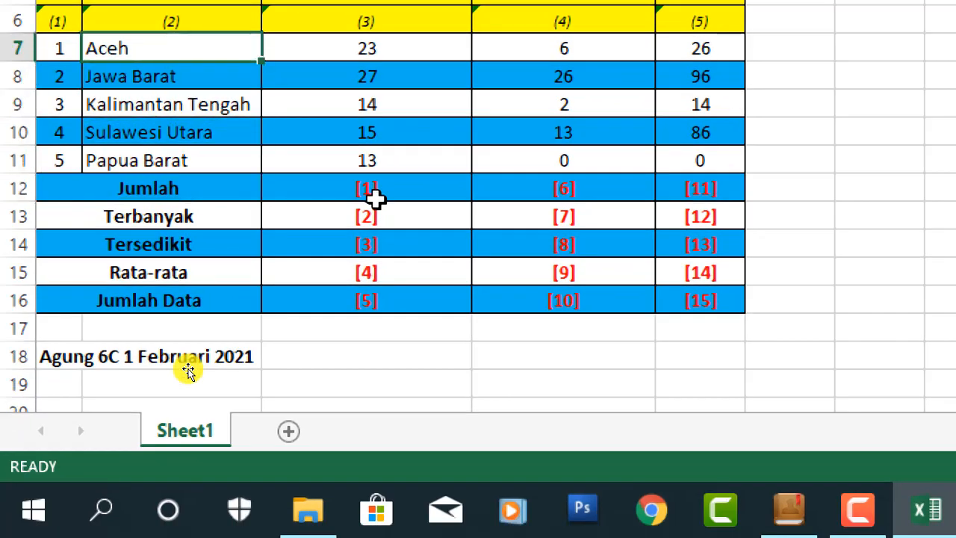
pyautogui.press('Down')
pyautogui.press('Down')
pyautogui.press('Down')
pyautogui.press('Down')
pyautogui.press('Down')
pyautogui.press('Down')
pyautogui.press('Down')
pyautogui.press('Down')
pyautogui.press('Down')
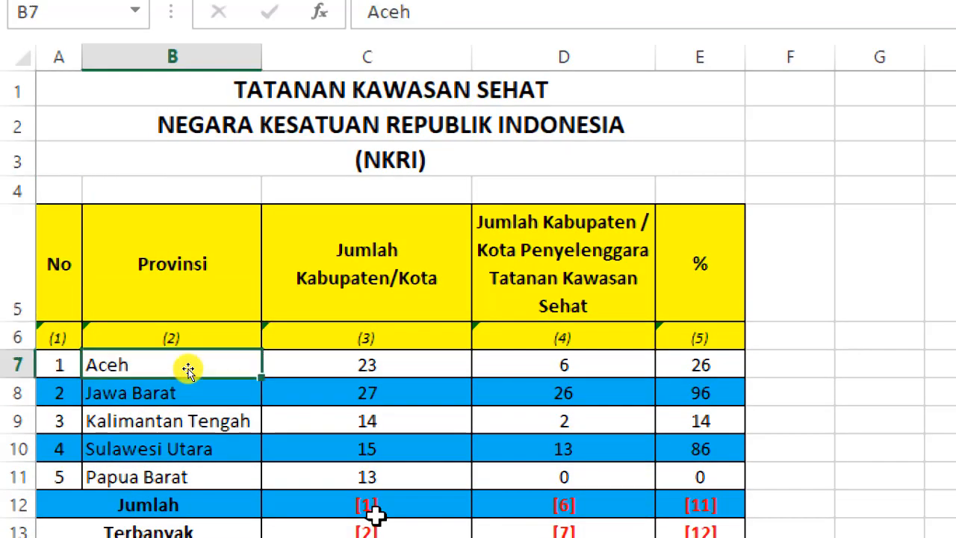
pyautogui.press('Down')
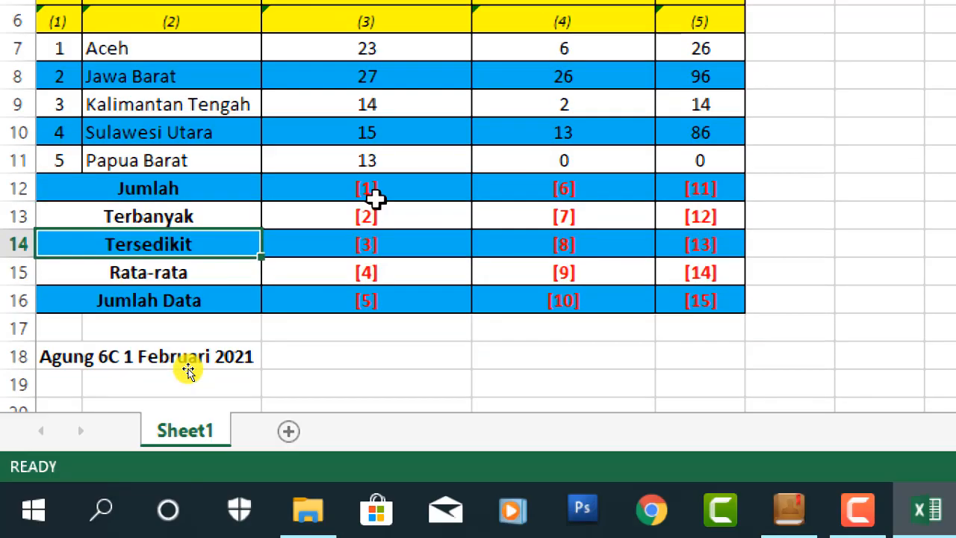
pyautogui.press('Up')
# Step: Replace the [1] placeholder in the Jumlah cell C12 with the formula =SUM(C7:C11)
pyautogui.click(376, 195)
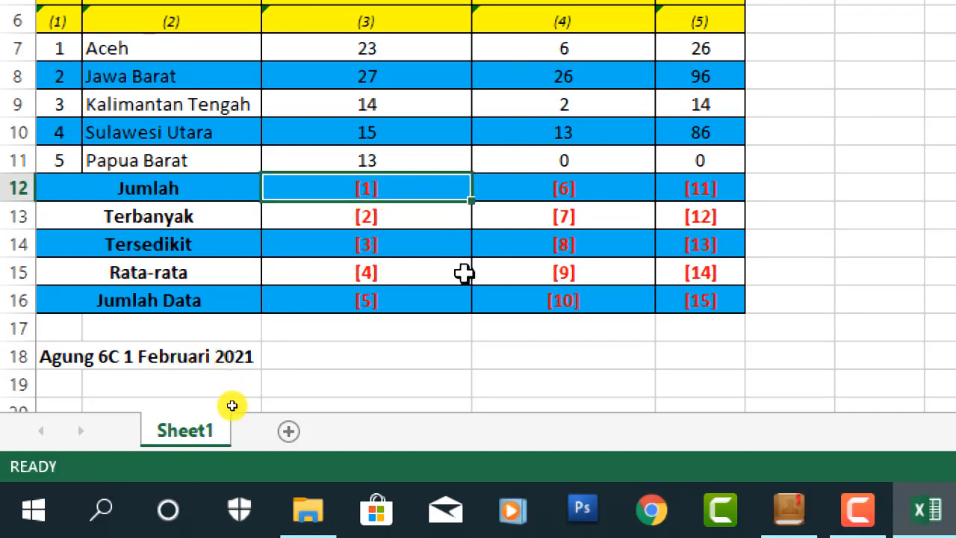
pyautogui.write('=')
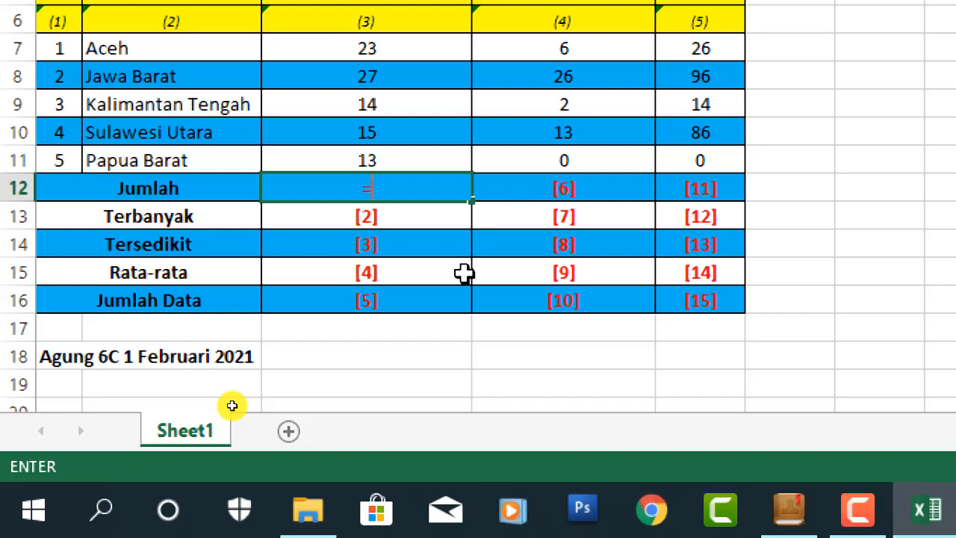
pyautogui.write('S')
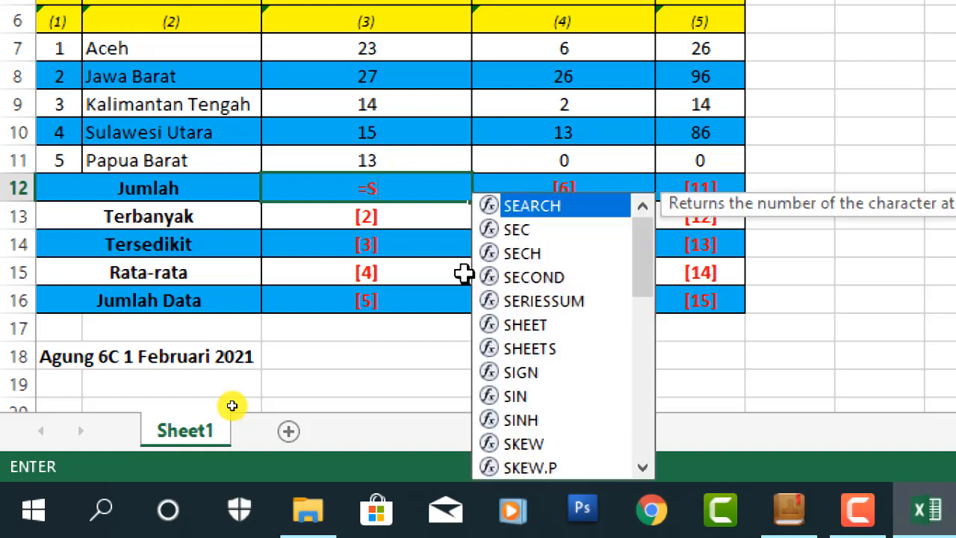
pyautogui.write('UM')
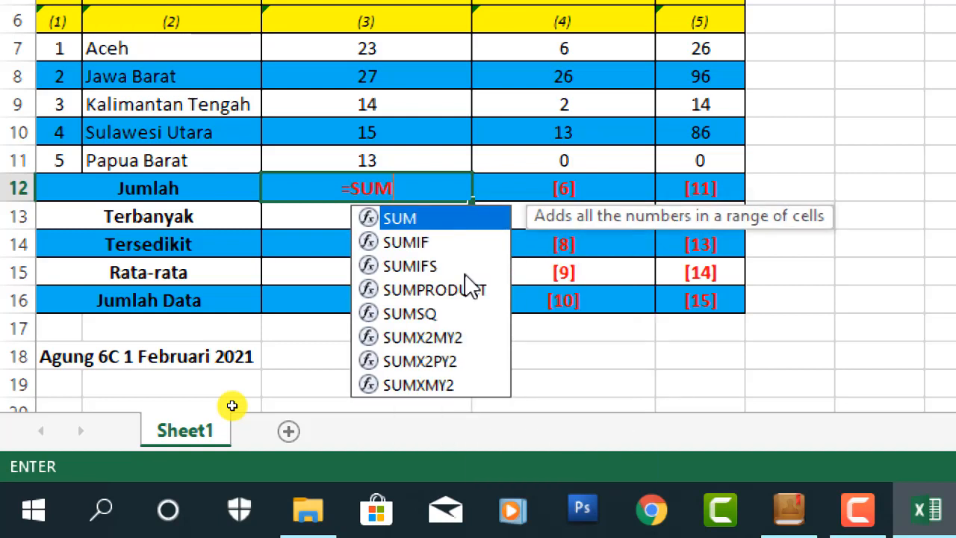
pyautogui.write('(')
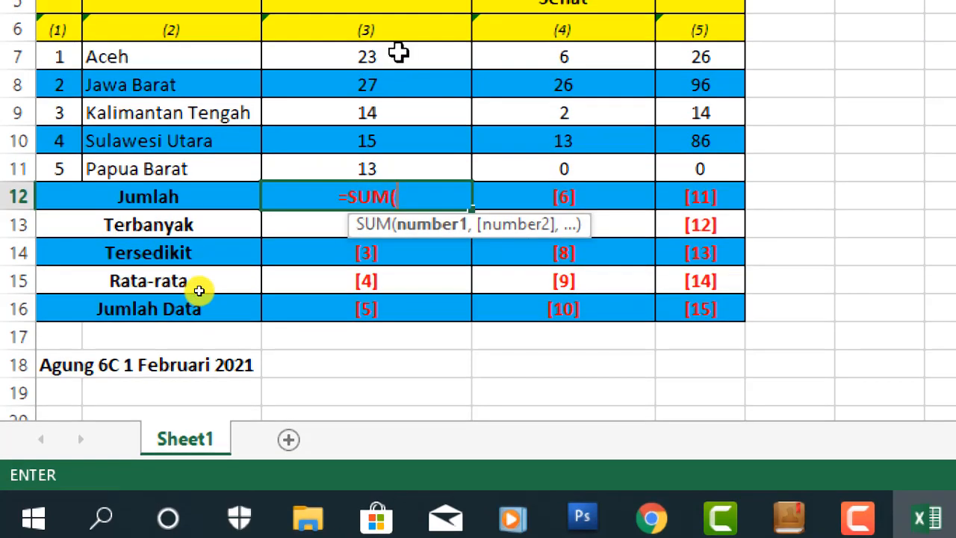
pyautogui.click(398, 45)
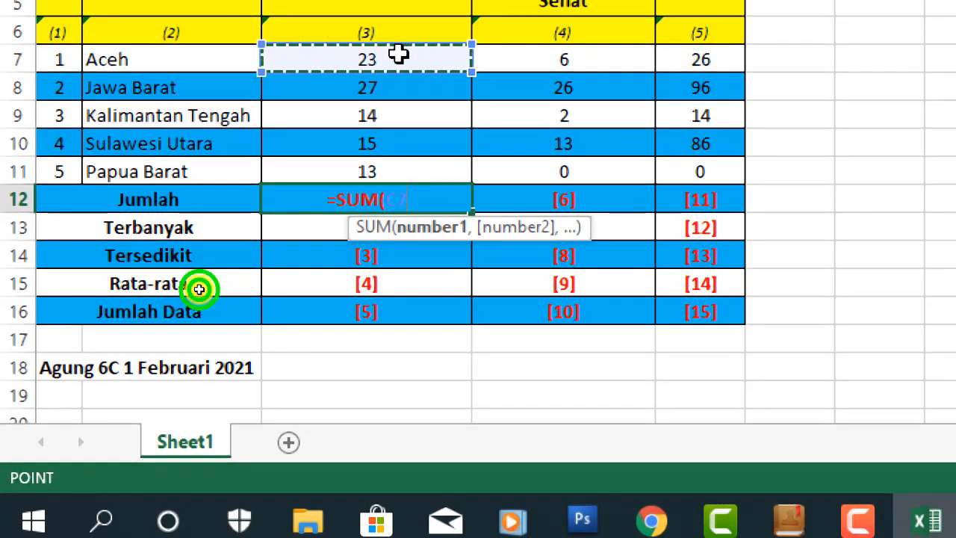
pyautogui.moveTo(398, 54); pyautogui.dragTo(400, 171)
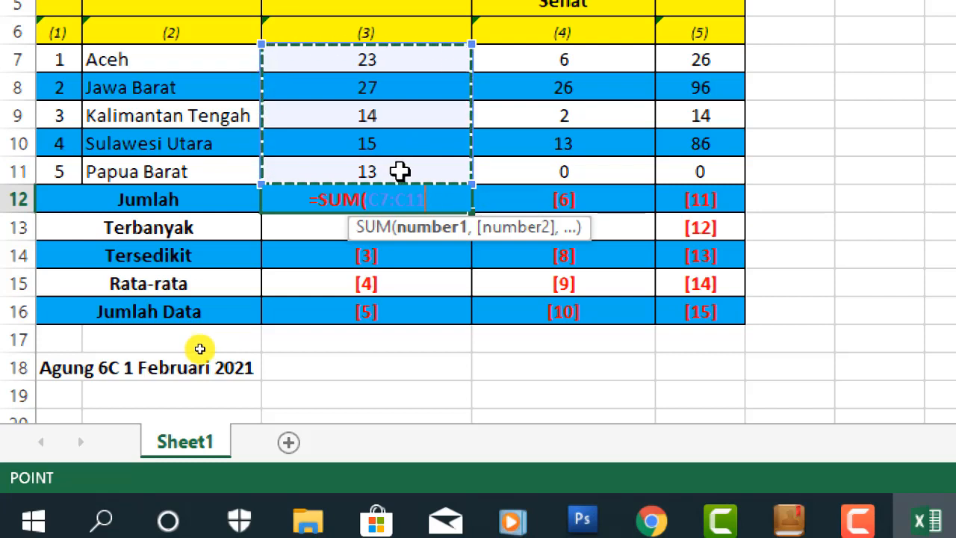
pyautogui.write(')')
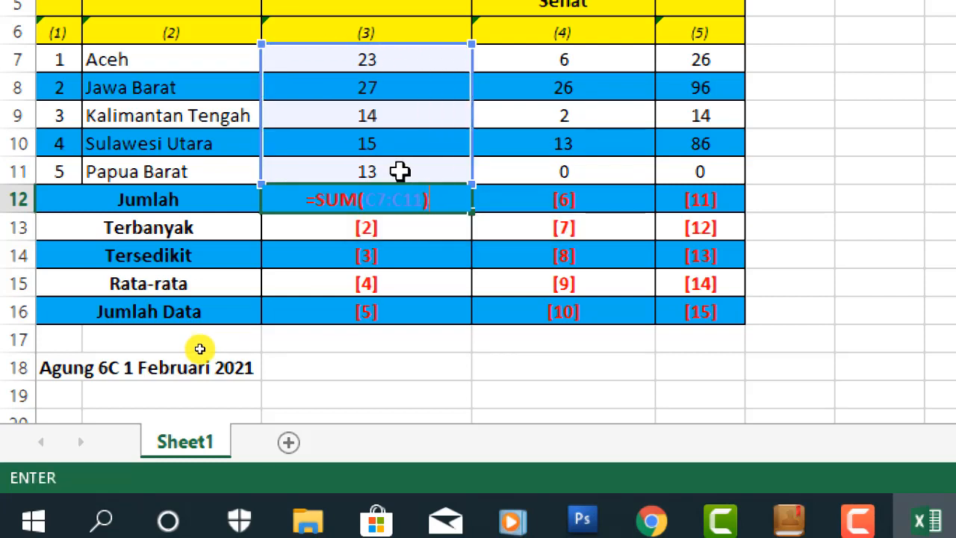
pyautogui.press('Return')
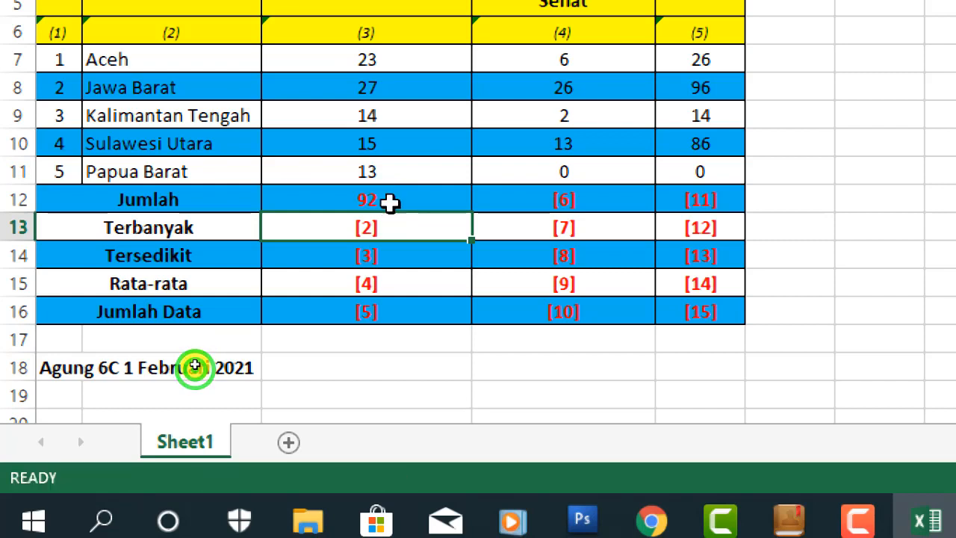
pyautogui.click(389, 200)
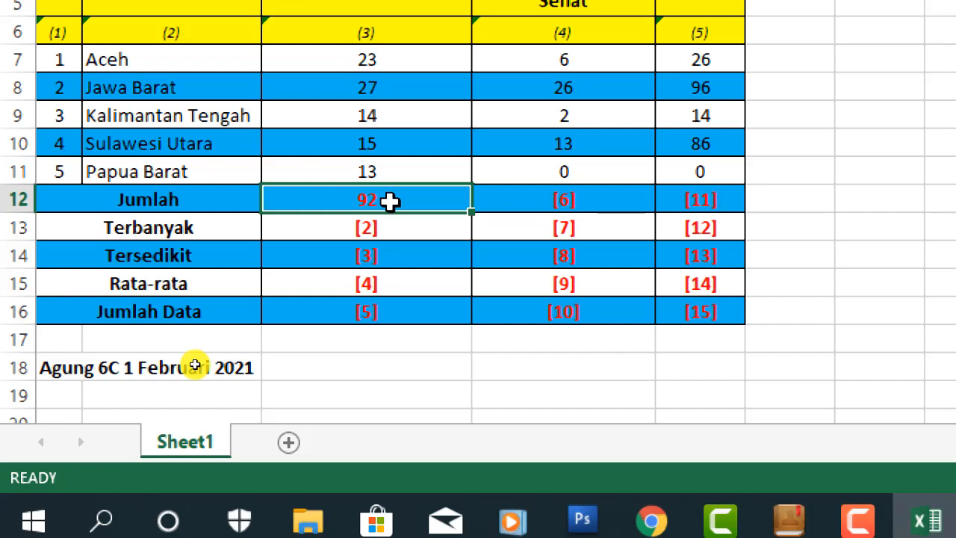
pyautogui.click(608, 225)
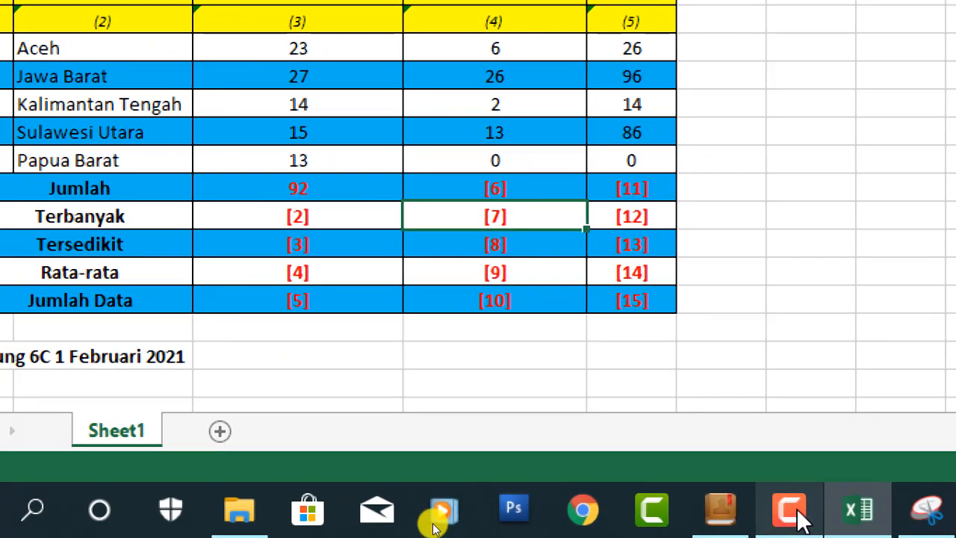
pyautogui.click(802, 519)
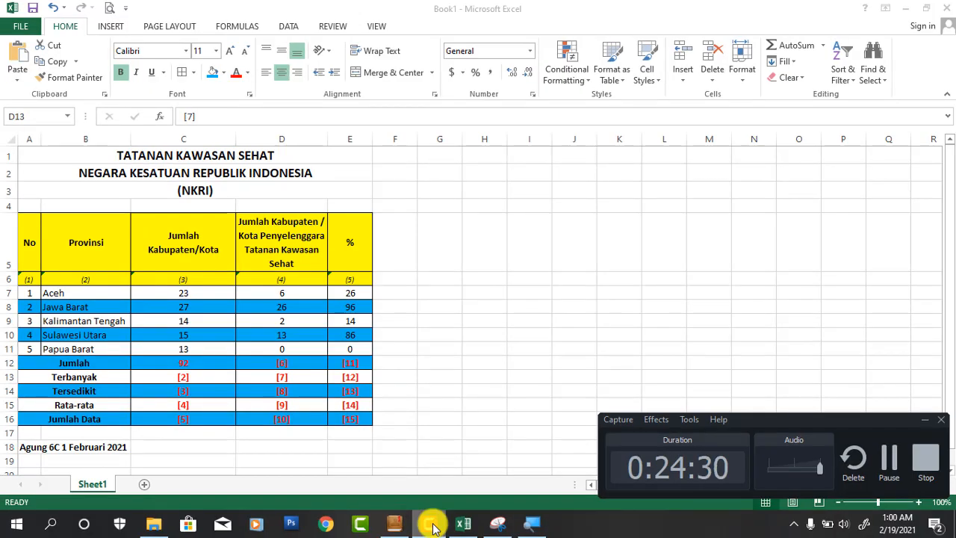
pyautogui.click(431, 525)
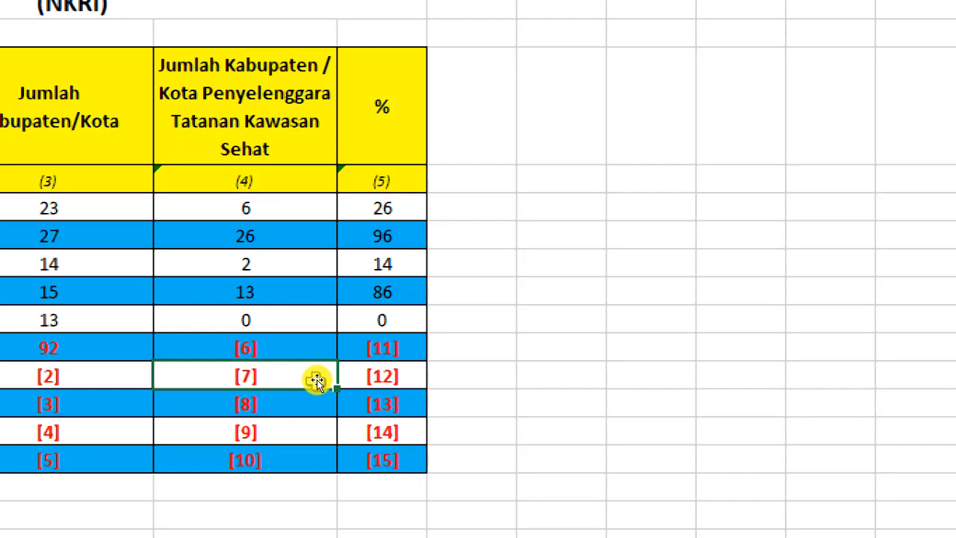
pyautogui.press('Left')
pyautogui.press('Up')
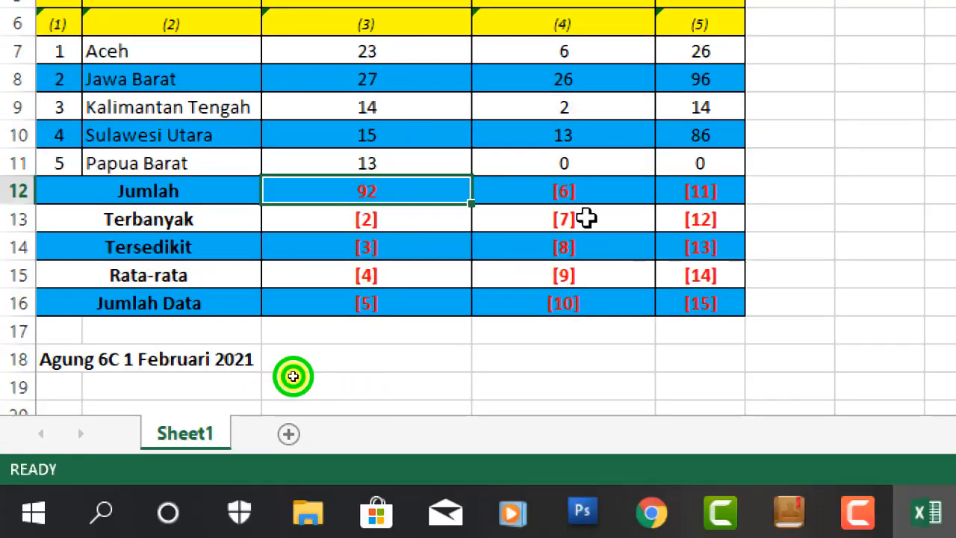
pyautogui.click(587, 217)
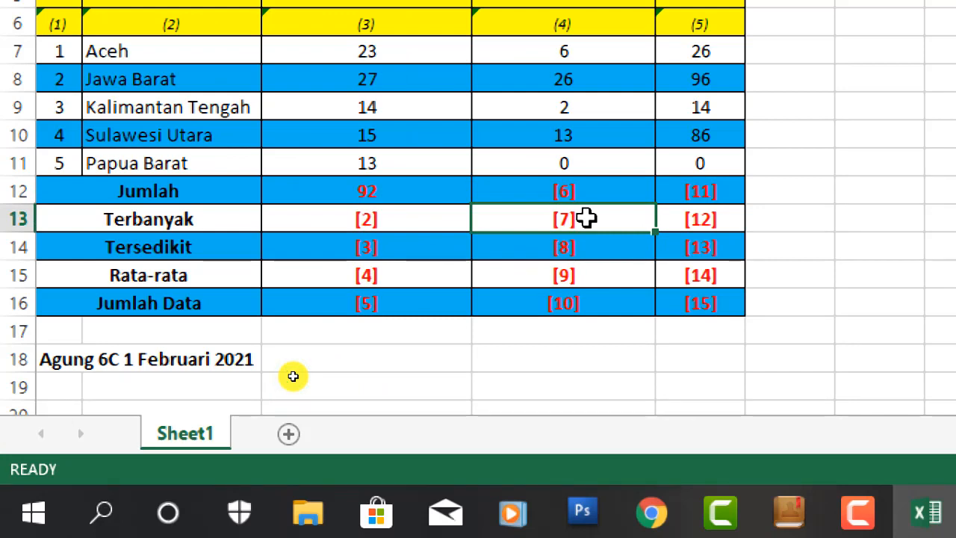
pyautogui.write('=')
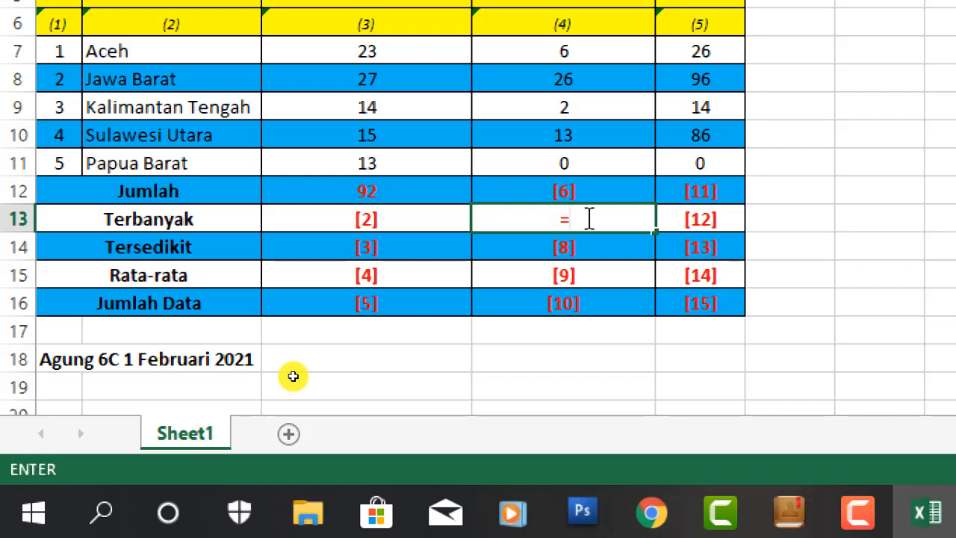
pyautogui.write('MA')
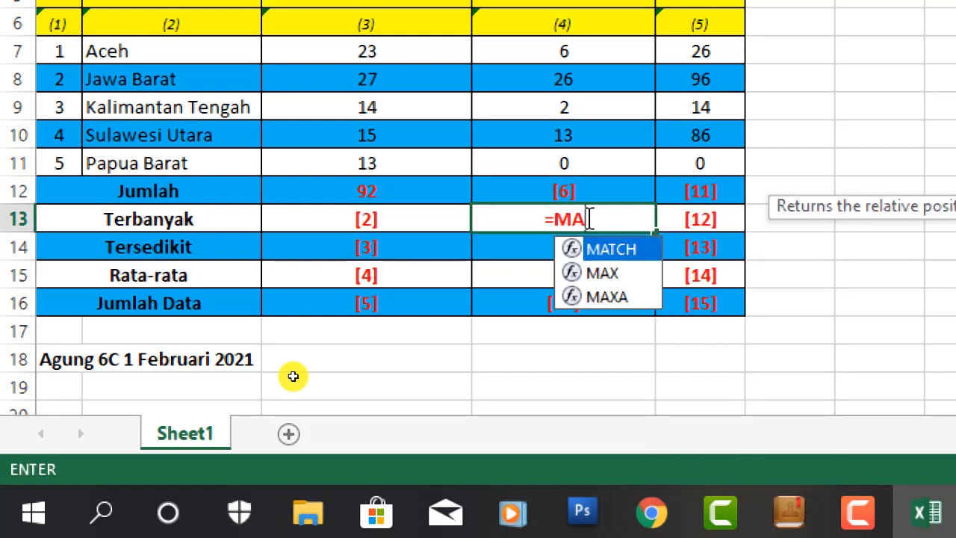
pyautogui.write('X')
pyautogui.write('(')
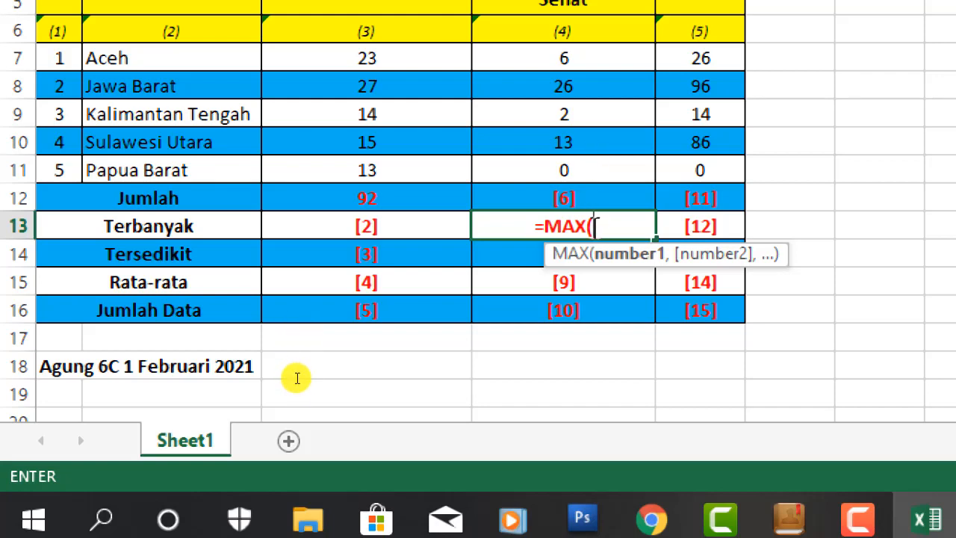
pyautogui.moveTo(595, 226); pyautogui.dragTo(572, 70)
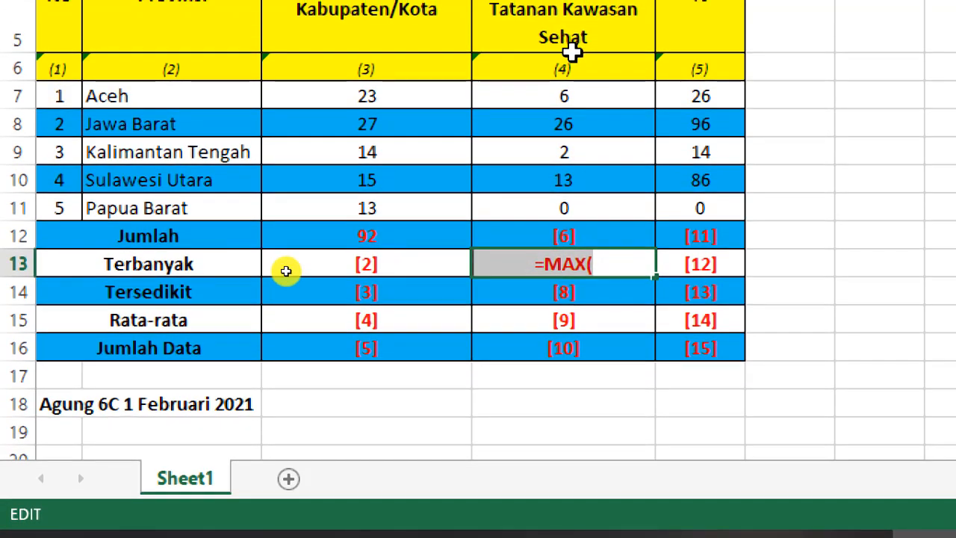
pyautogui.click(572, 97)
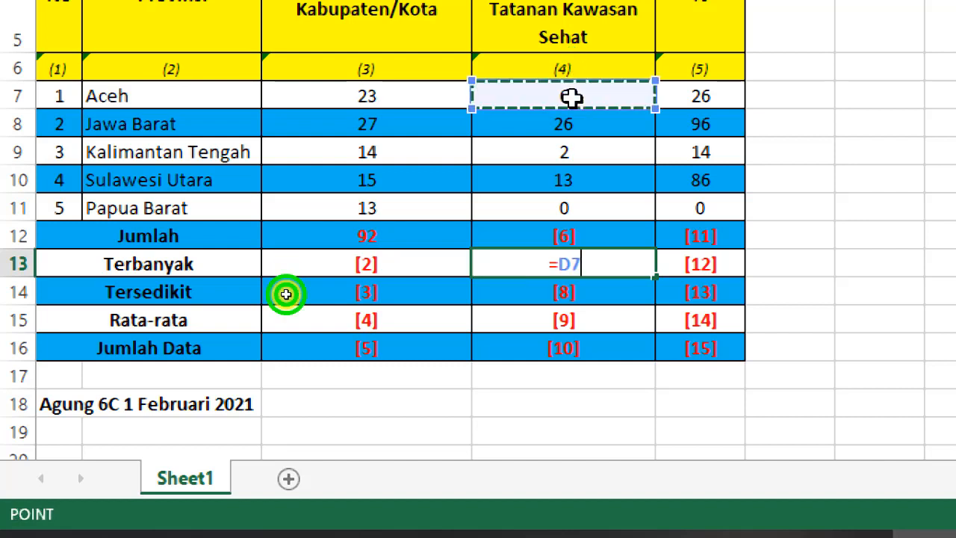
pyautogui.press('Escape')
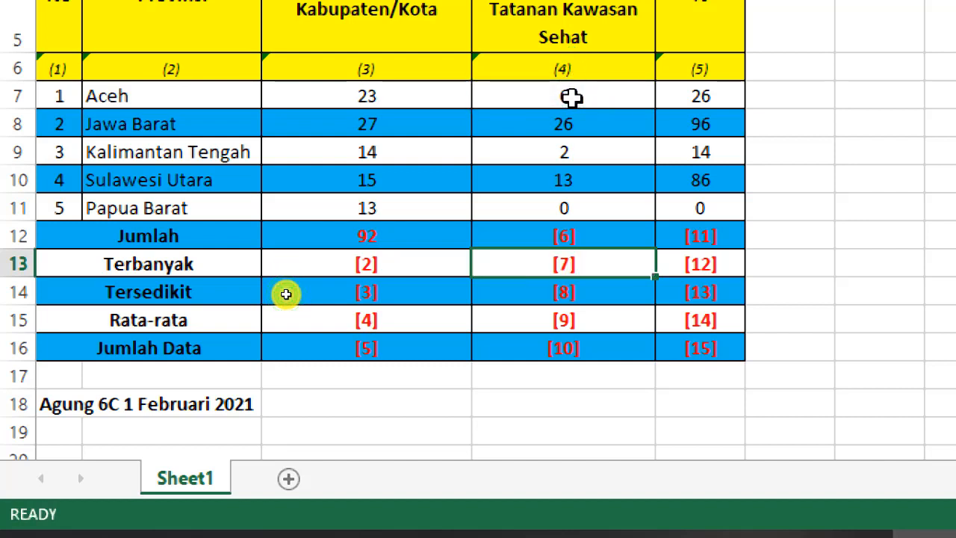
# Step: Replace the [7] placeholder in the Terbanyak cell D13 with the formula =MAX(D7:D11)
pyautogui.write('=MA')
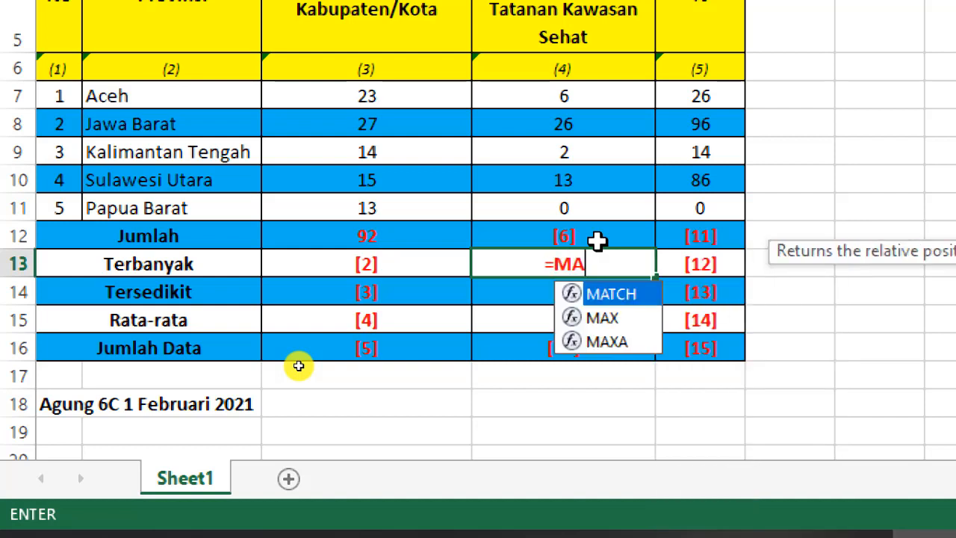
pyautogui.write('X(')
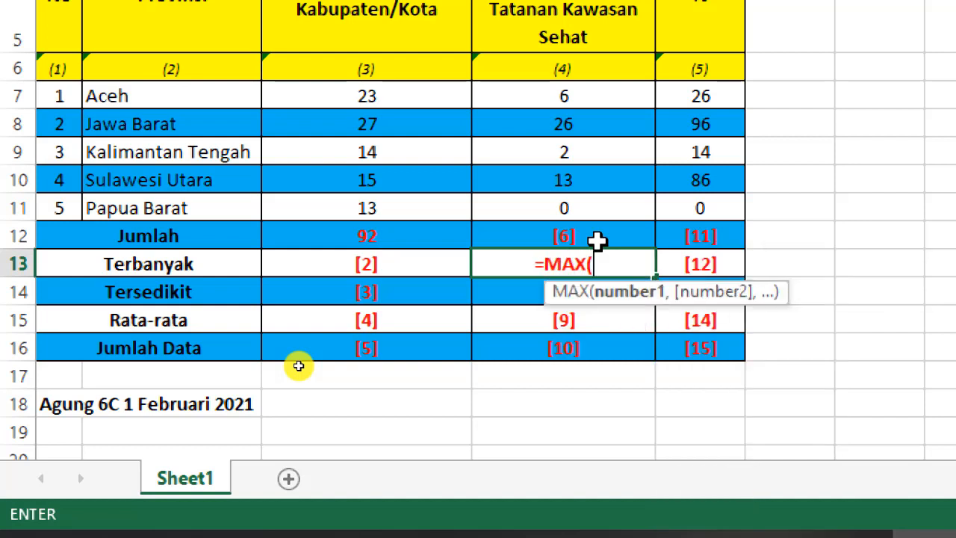
pyautogui.click(599, 88)
pyautogui.moveTo(594, 109); pyautogui.dragTo(599, 218)
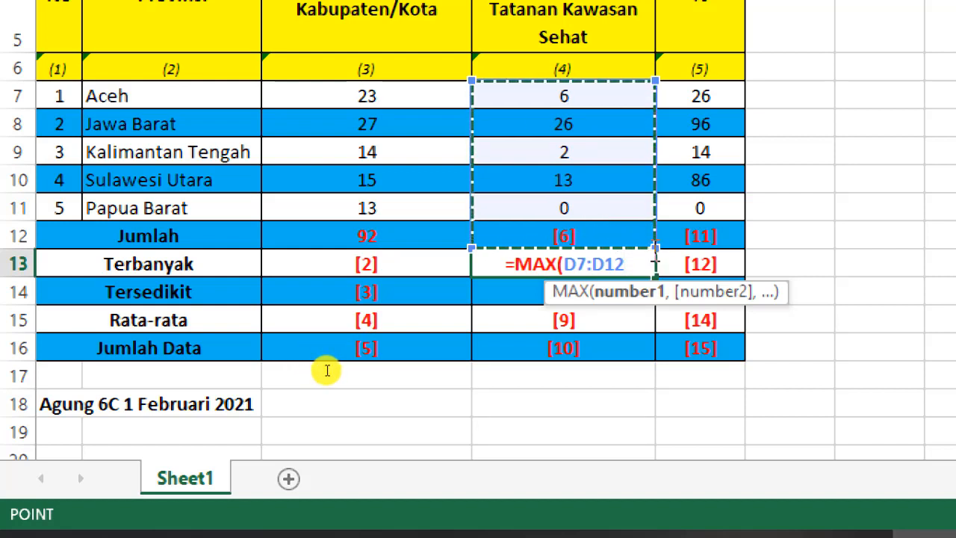
pyautogui.click(627, 209)
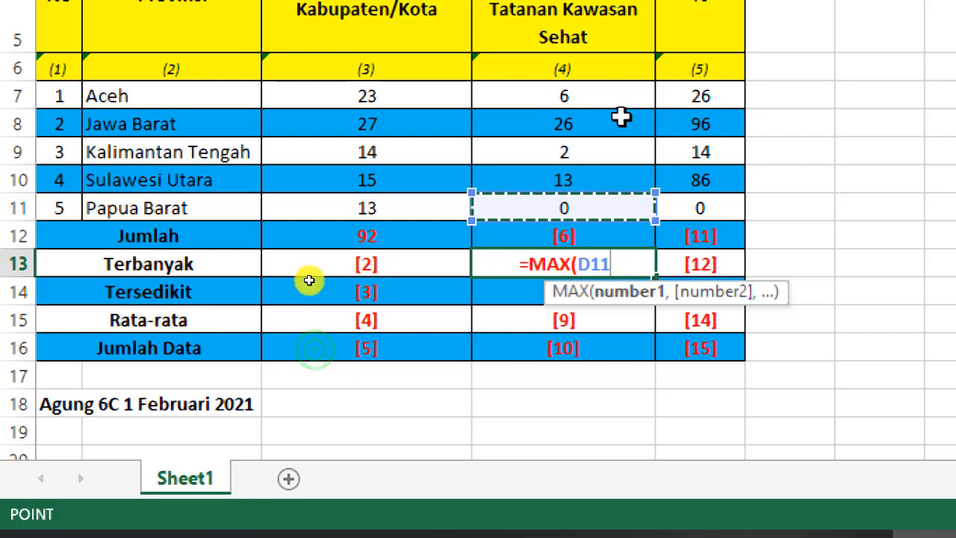
pyautogui.moveTo(608, 98); pyautogui.dragTo(605, 204)
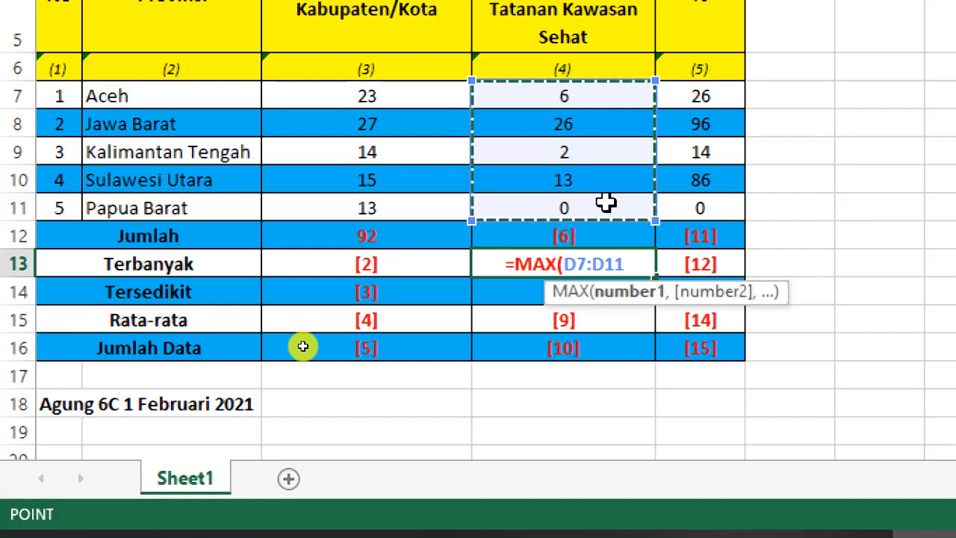
pyautogui.write(')')
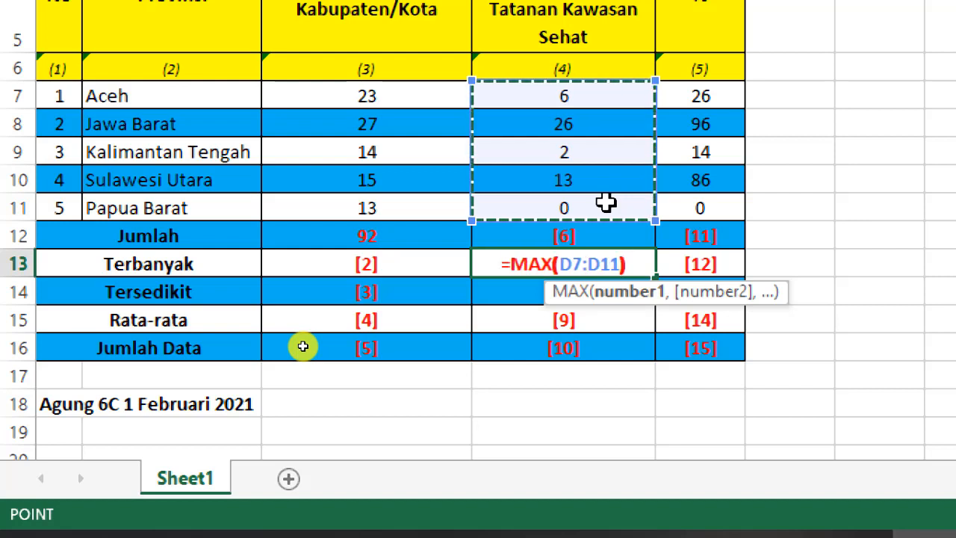
pyautogui.press('Return')
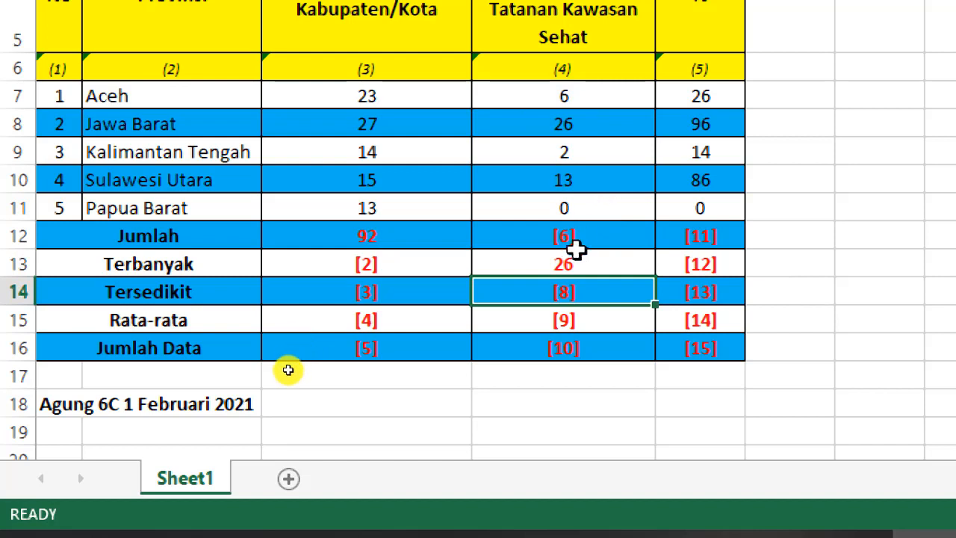
pyautogui.click(591, 127)
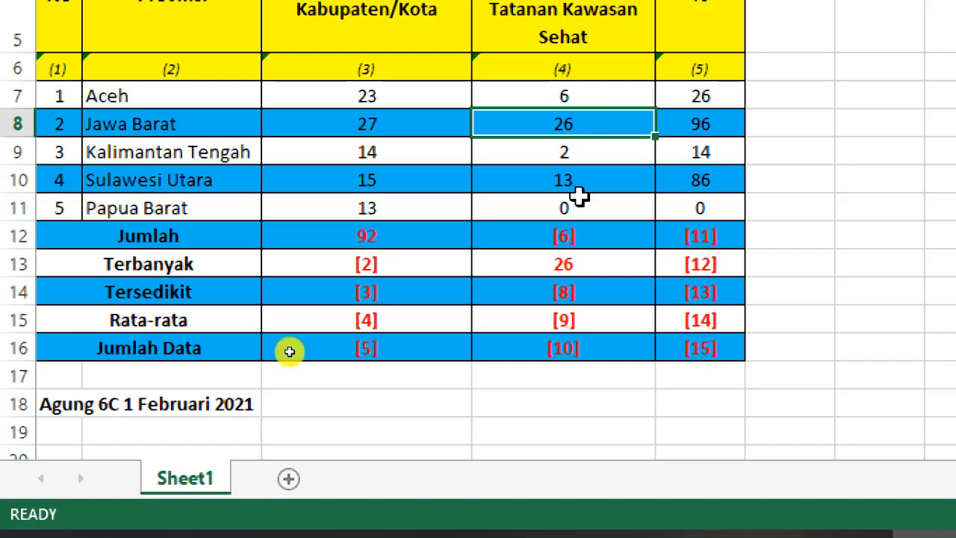
# Step: Replace the [13] placeholder in the Tersedikit cell E14 with the formula =MIN(E7:E11)
pyautogui.click(723, 291)
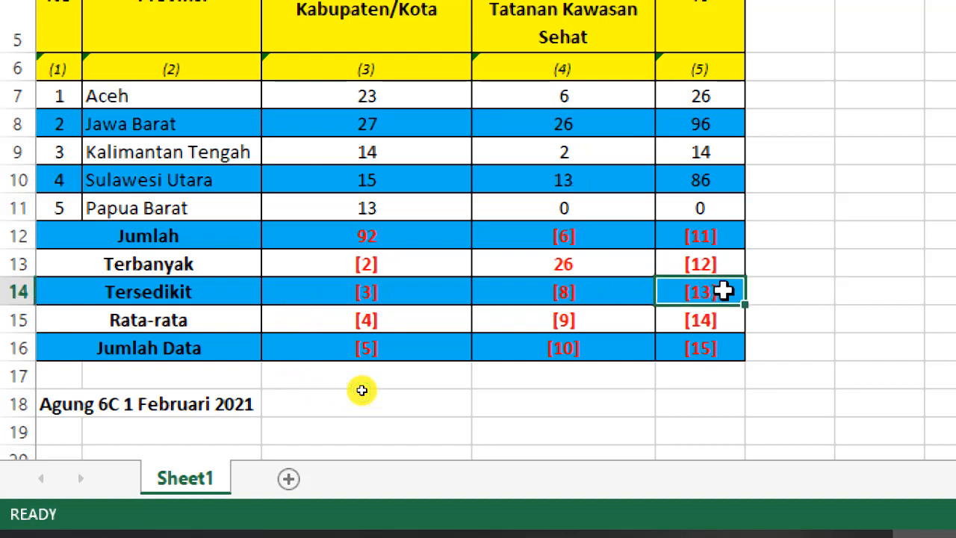
pyautogui.write('=MI')
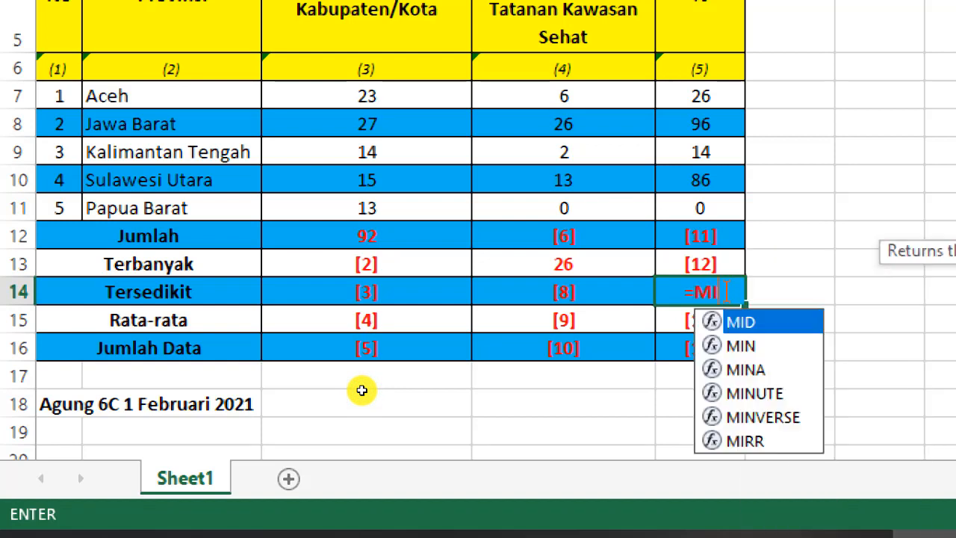
pyautogui.write('N(')
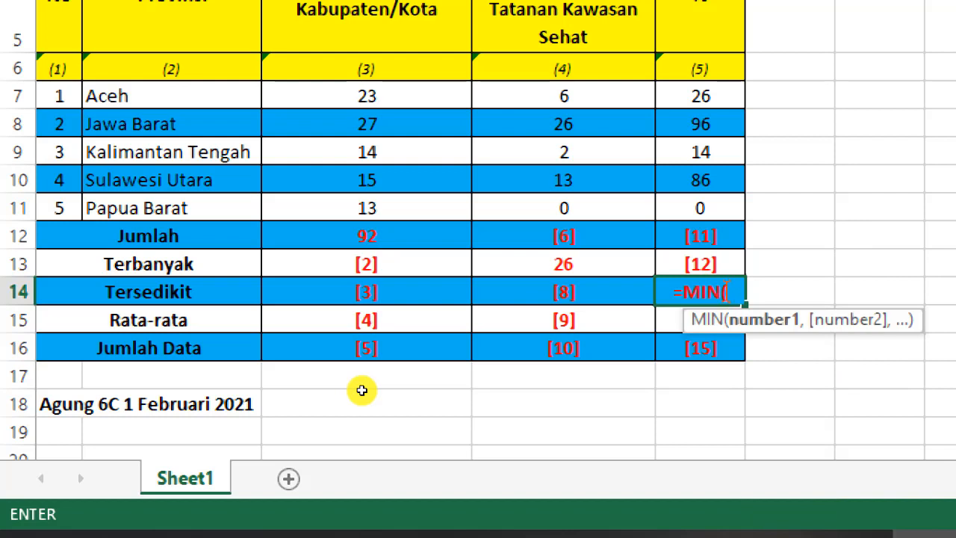
pyautogui.click(721, 90)
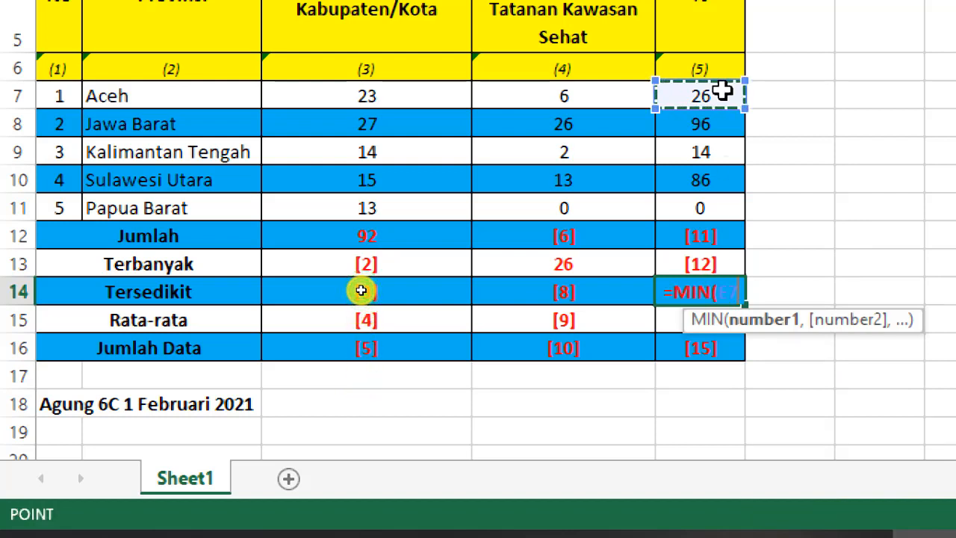
pyautogui.moveTo(725, 97); pyautogui.dragTo(720, 208)
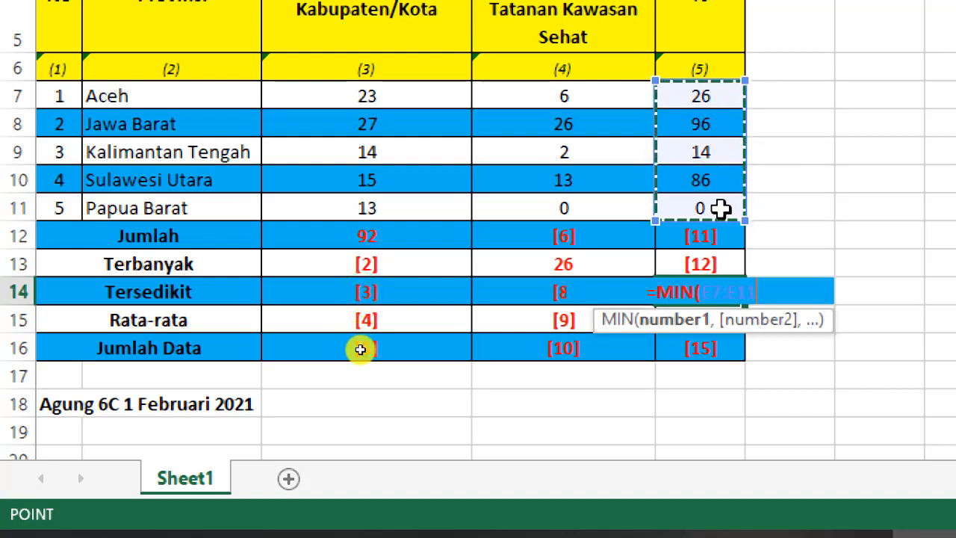
pyautogui.write(')')
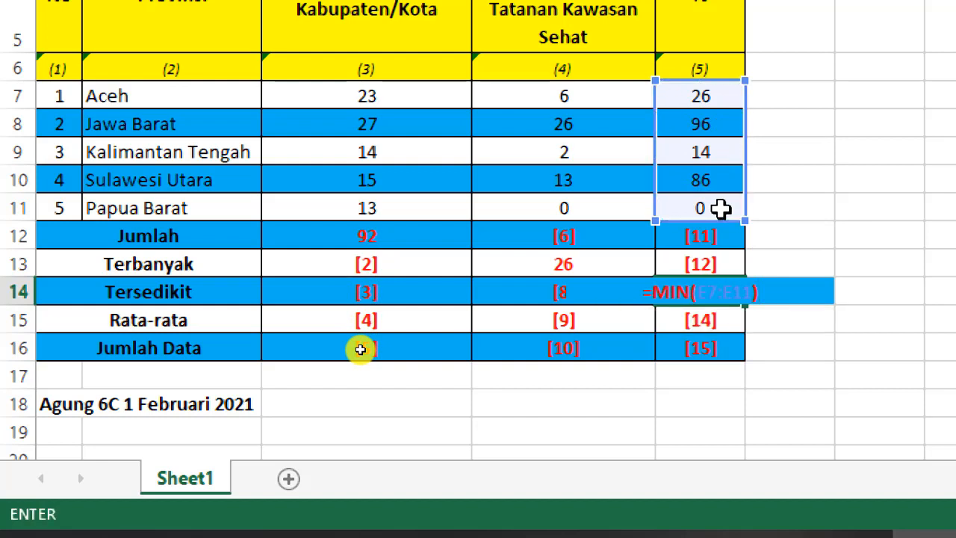
pyautogui.press('Return')
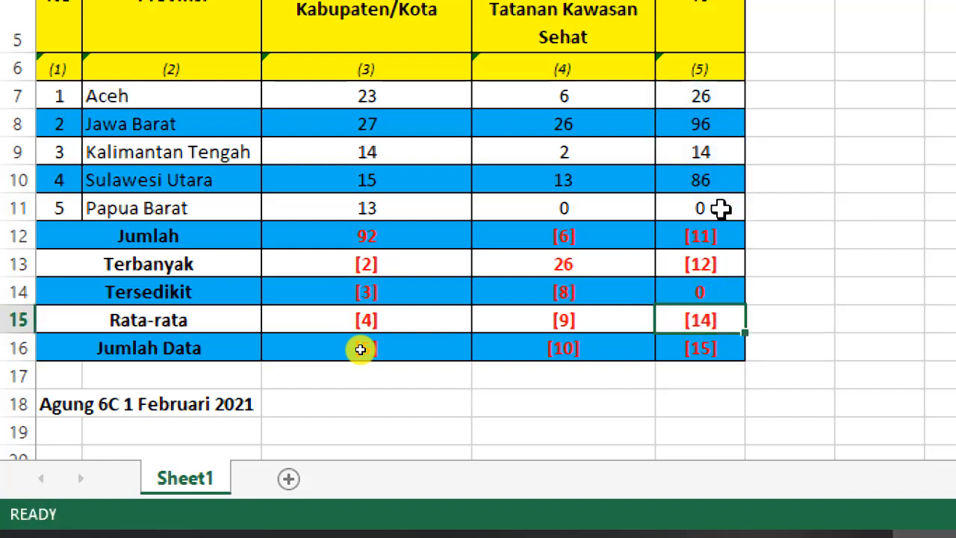
pyautogui.click(721, 208)
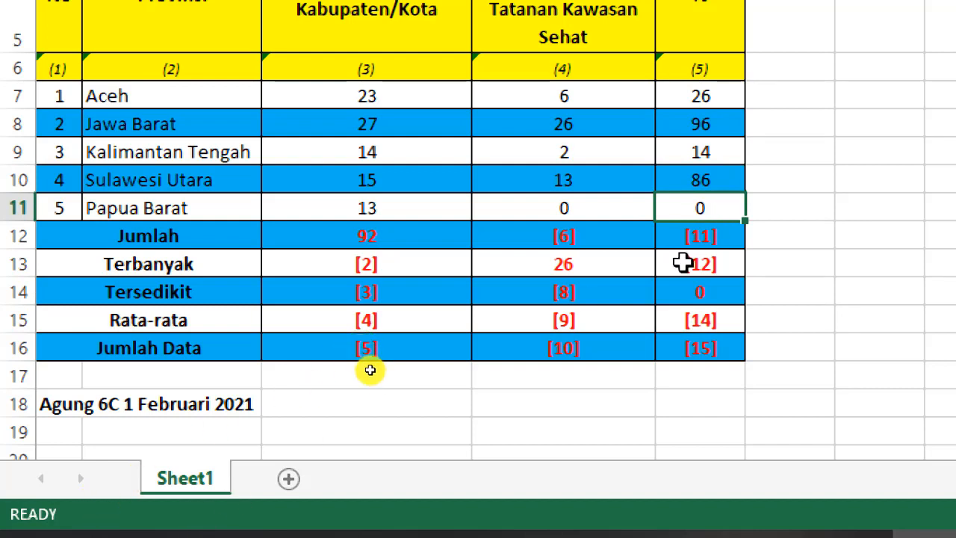
# Step: Replace the [9] placeholder in the Rata-rata cell D15 with the formula =AVERAGE(D7:D11)
pyautogui.click(562, 321)
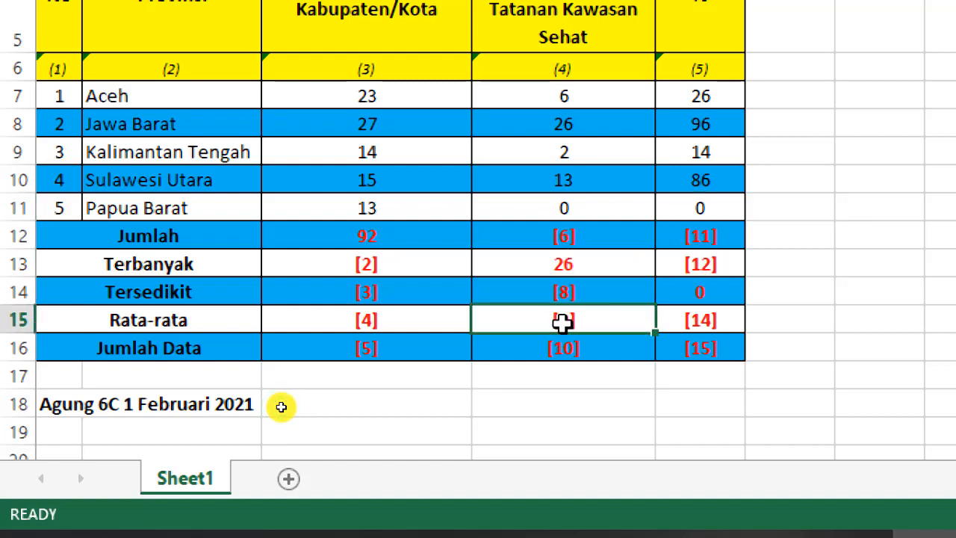
pyautogui.write('=')
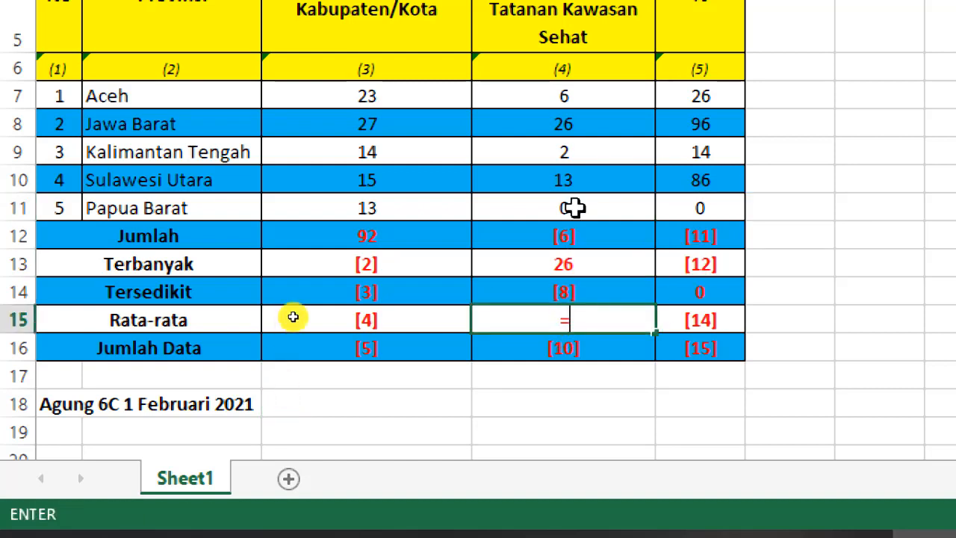
pyautogui.write('AVERA')
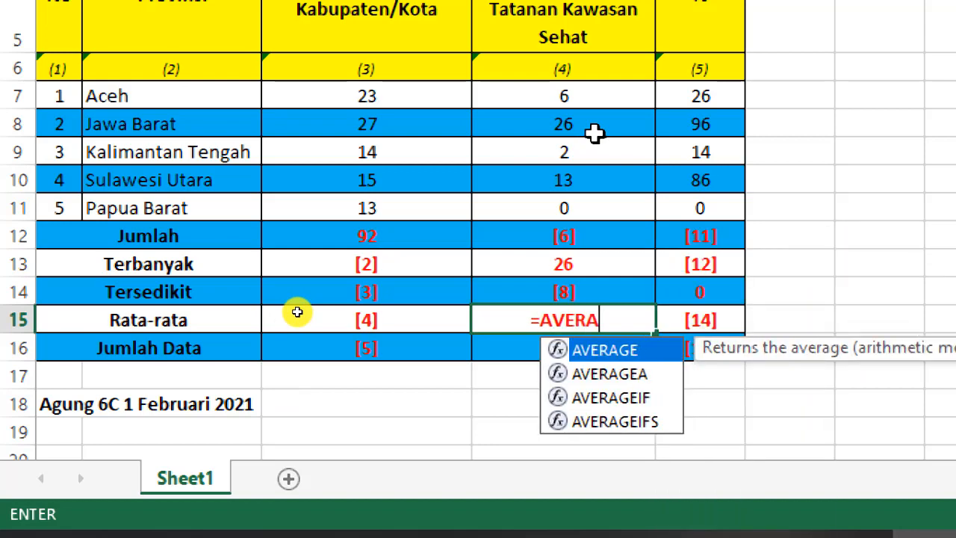
pyautogui.write('GE(')
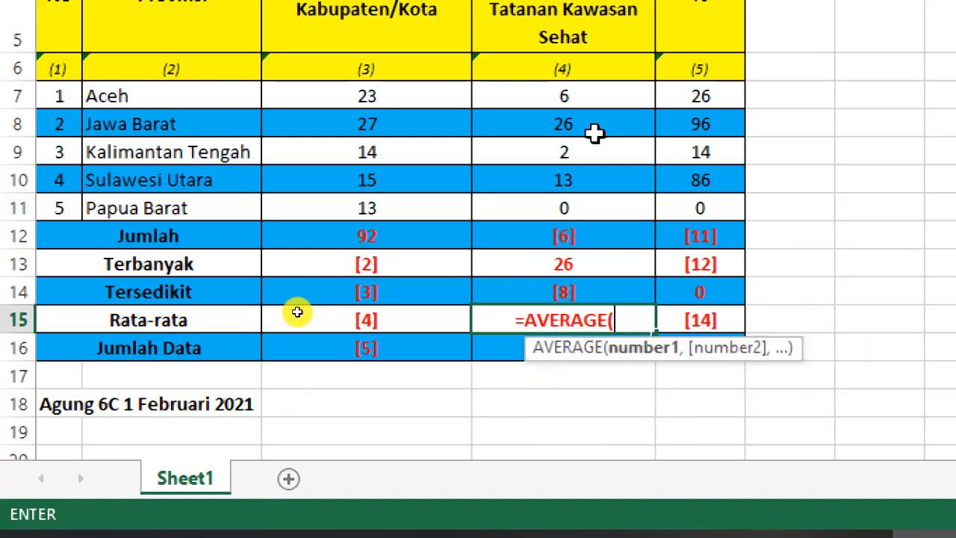
pyautogui.click(598, 95)
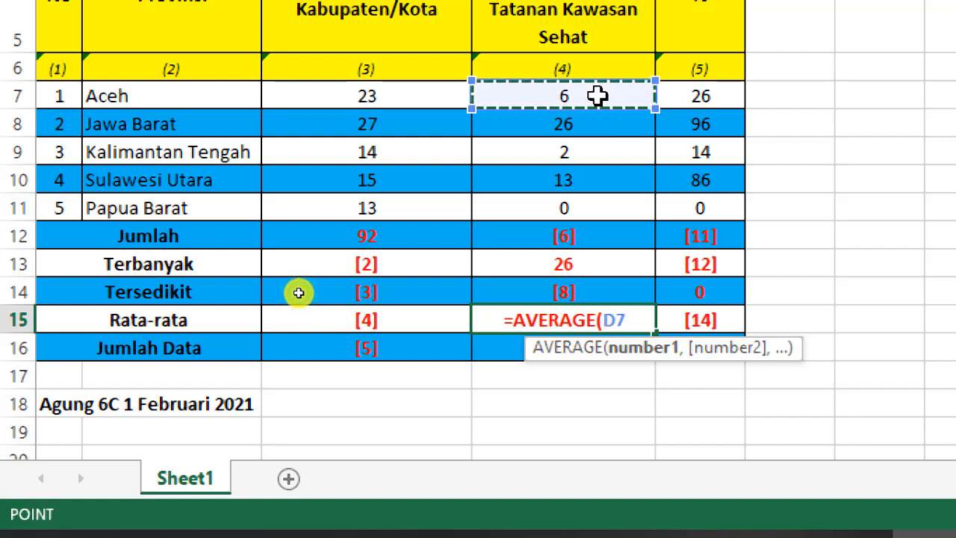
pyautogui.moveTo(598, 102); pyautogui.dragTo(597, 196)
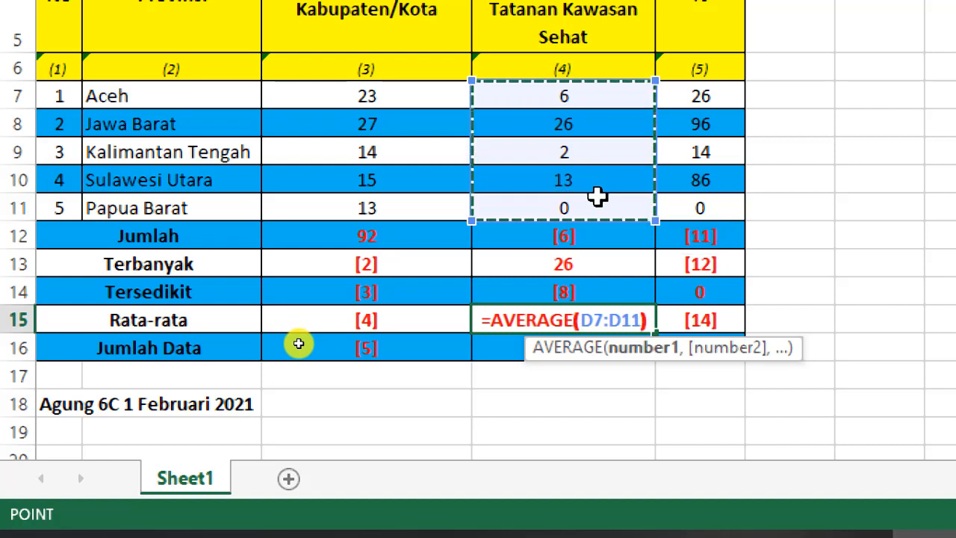
pyautogui.write(')')
pyautogui.press('Return')
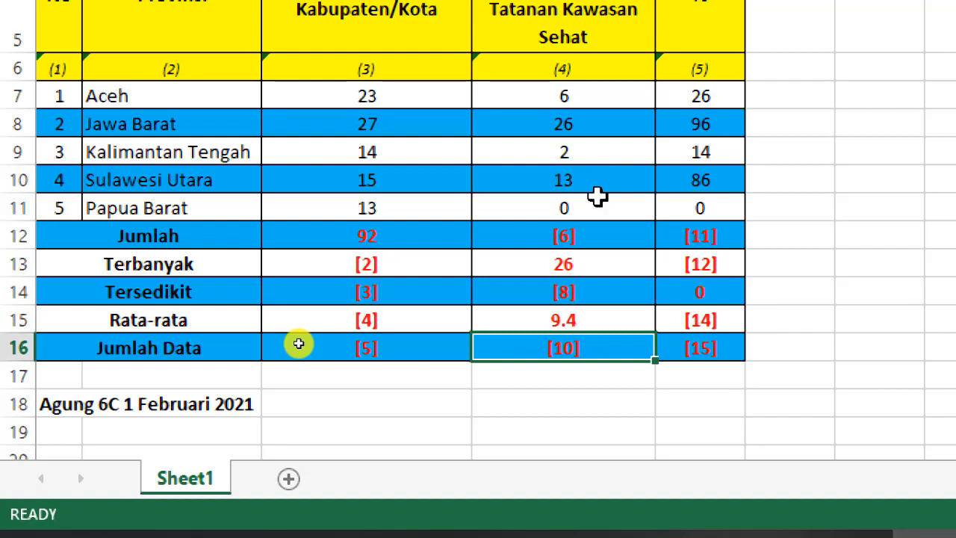
pyautogui.click(588, 319)
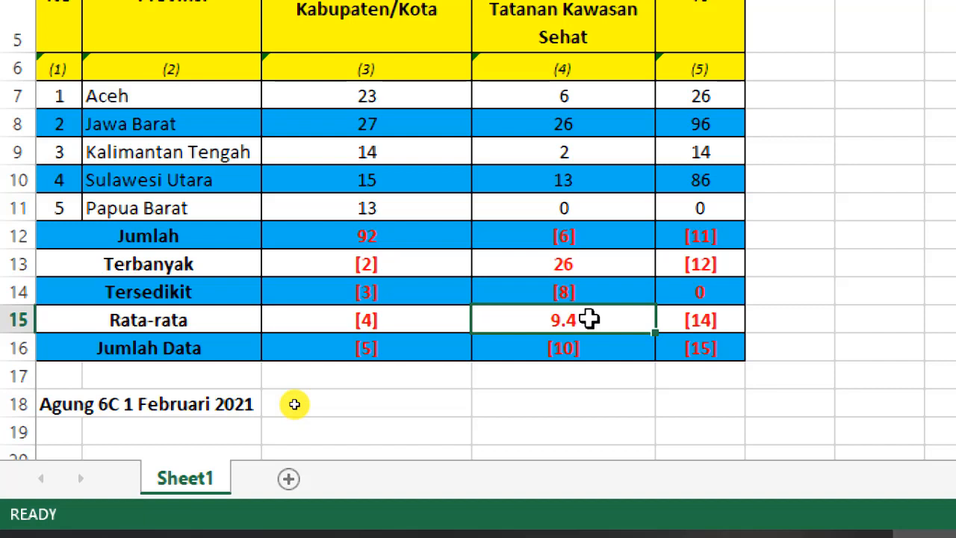
# Step: Replace the [5] placeholder in the Jumlah Data cell C16 with the formula =COUNT(C7:C11)
pyautogui.click(393, 342)
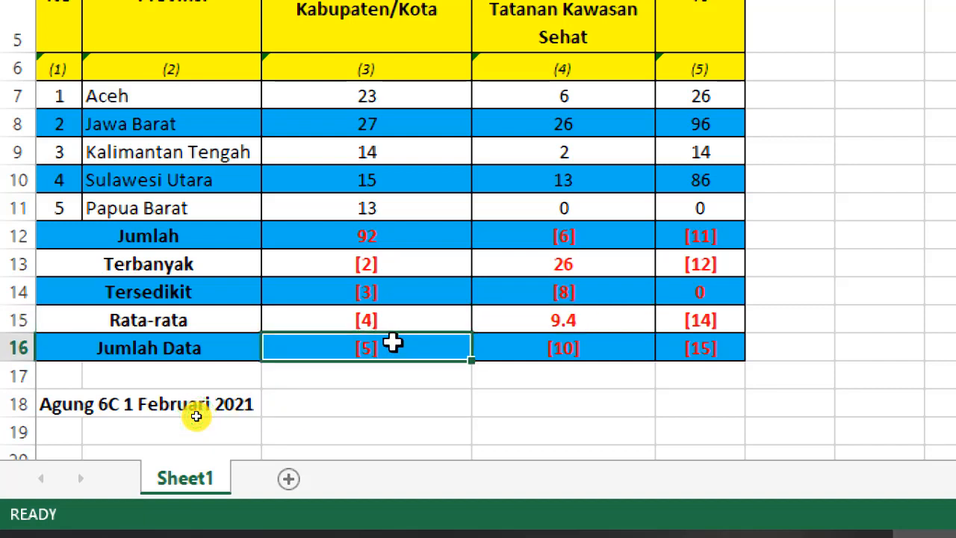
pyautogui.write('=')
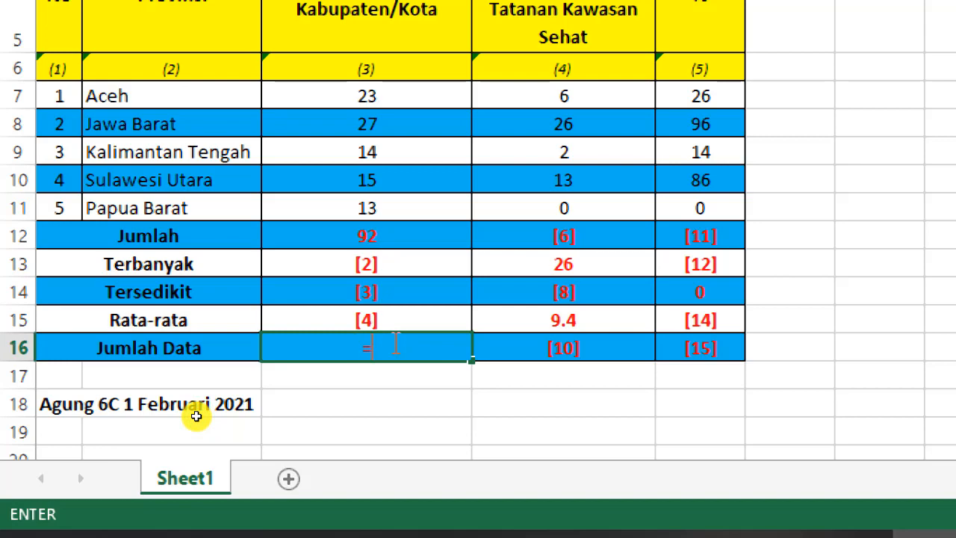
pyautogui.write('COUNT')
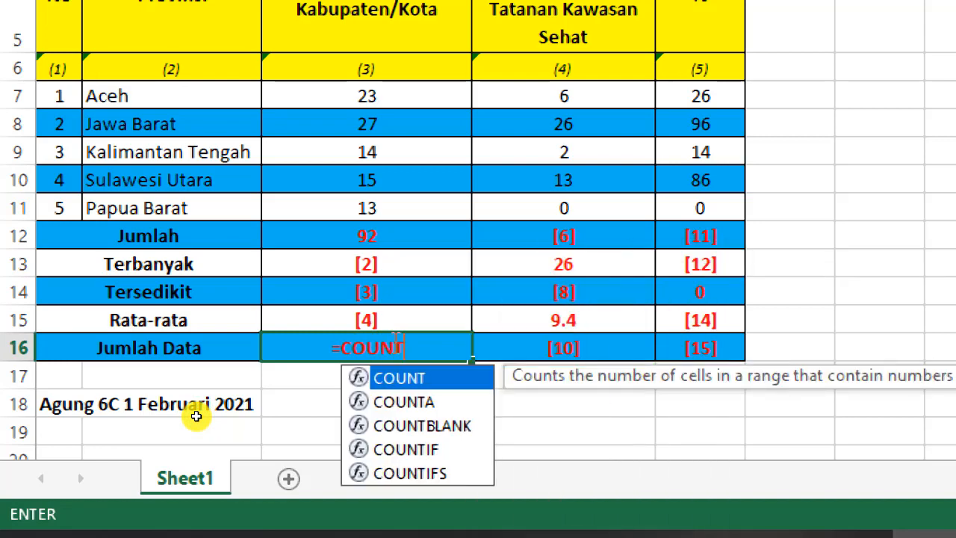
pyautogui.write('(')
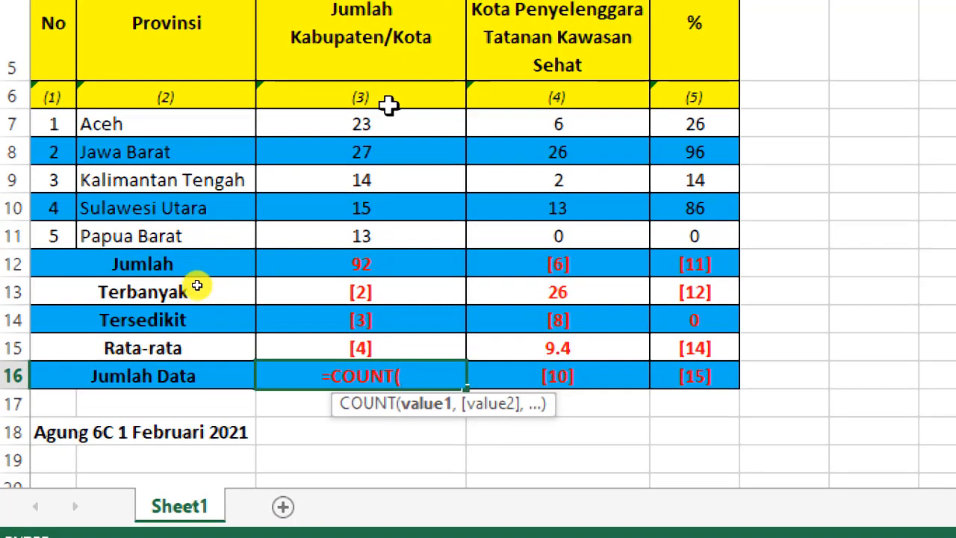
pyautogui.click(391, 96)
pyautogui.moveTo(386, 123); pyautogui.dragTo(388, 231)
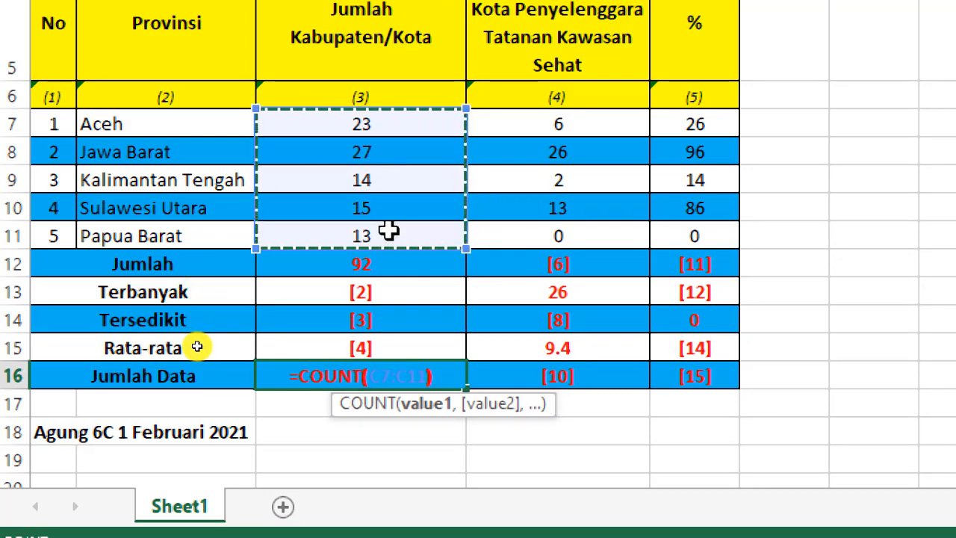
pyautogui.write(')')
pyautogui.press('Return')
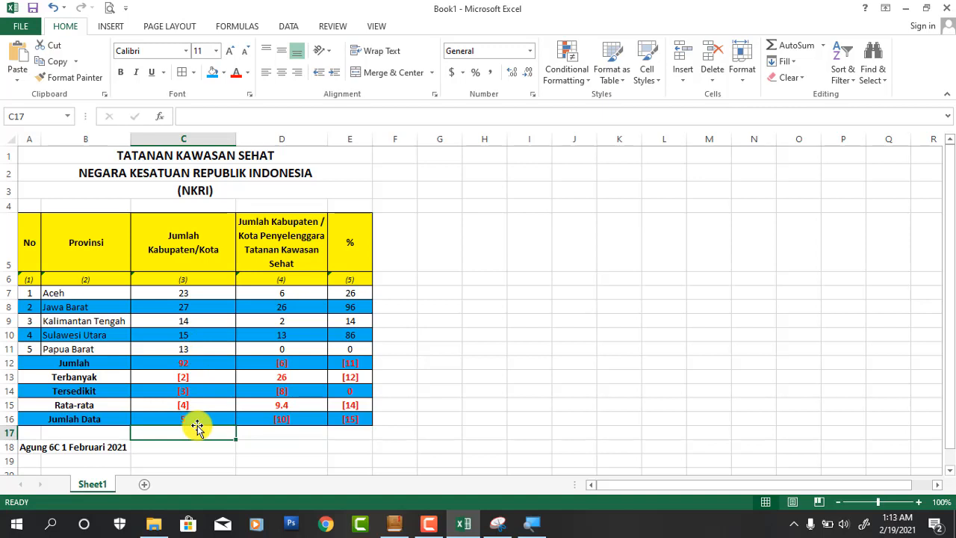
# Step: Review the summary rows A12:E16 and inspect the formula in the Terbanyak cell D13, leaving it as entered
pyautogui.moveTo(102, 365); pyautogui.dragTo(359, 422)
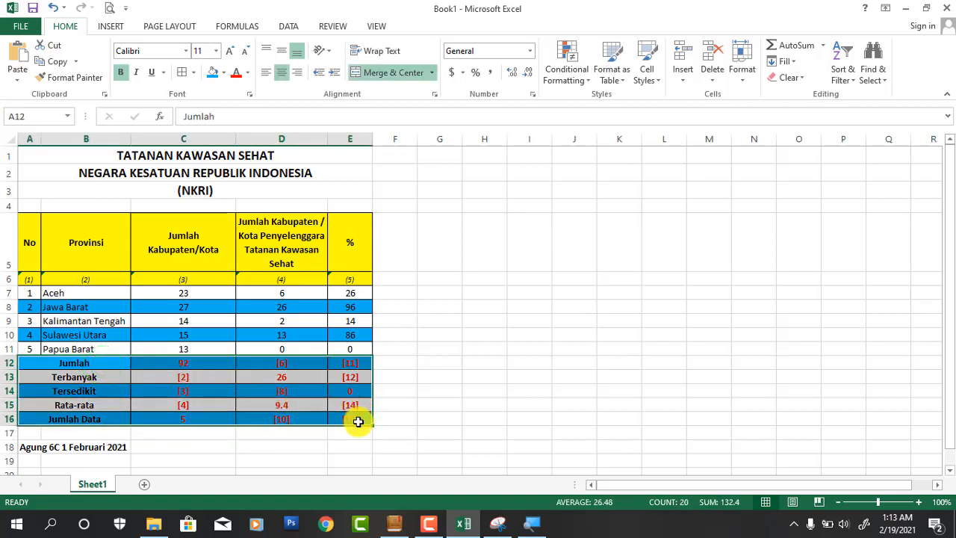
pyautogui.click(405, 393)
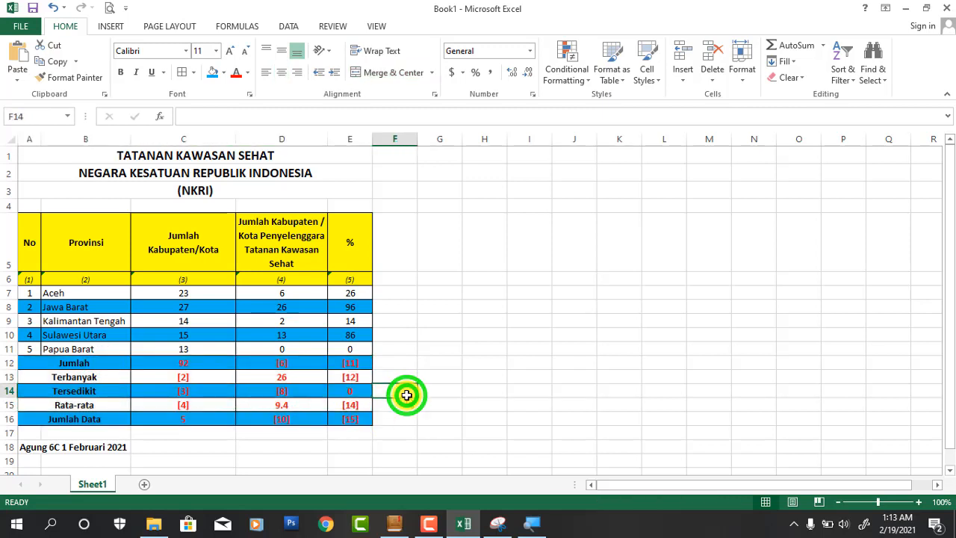
pyautogui.click(315, 378)
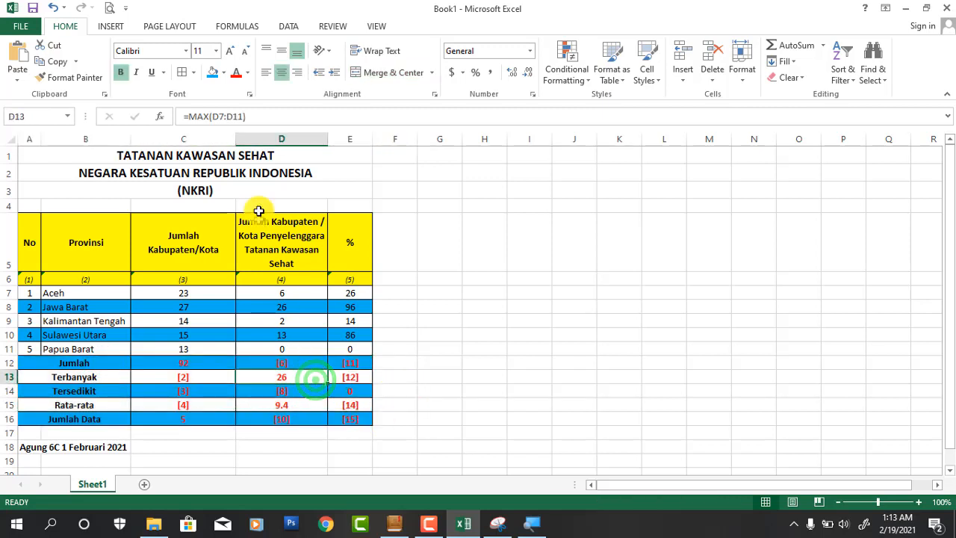
pyautogui.moveTo(252, 113); pyautogui.dragTo(160, 117)
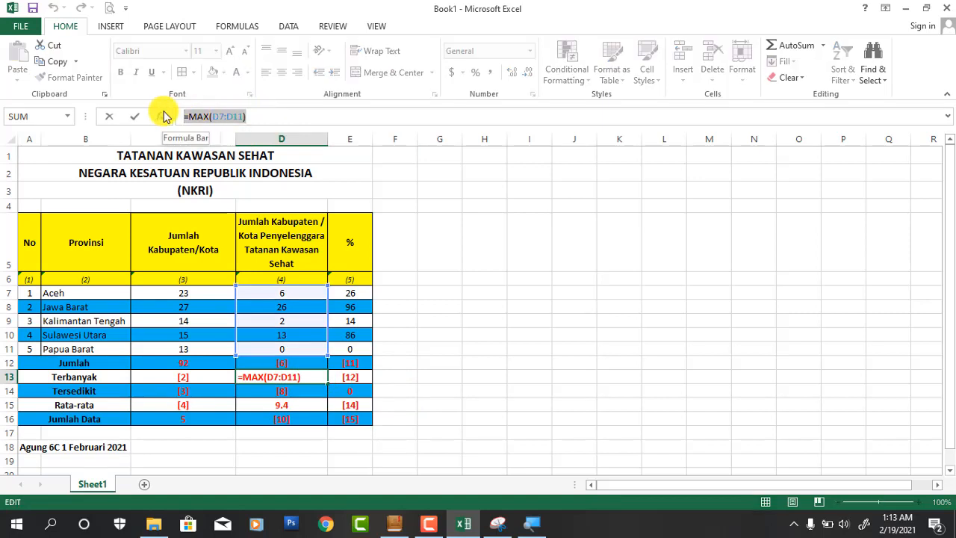
pyautogui.click(429, 523)
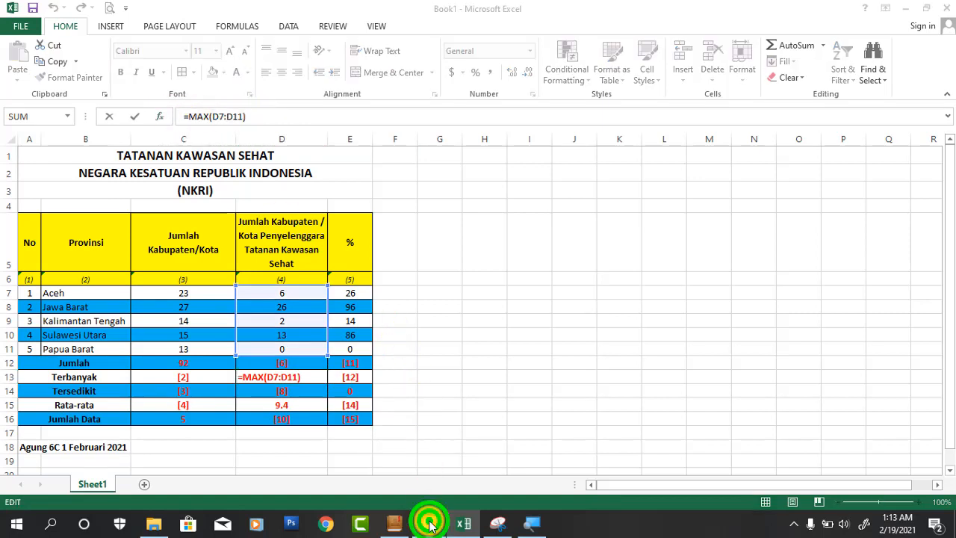
pyautogui.click(430, 523)
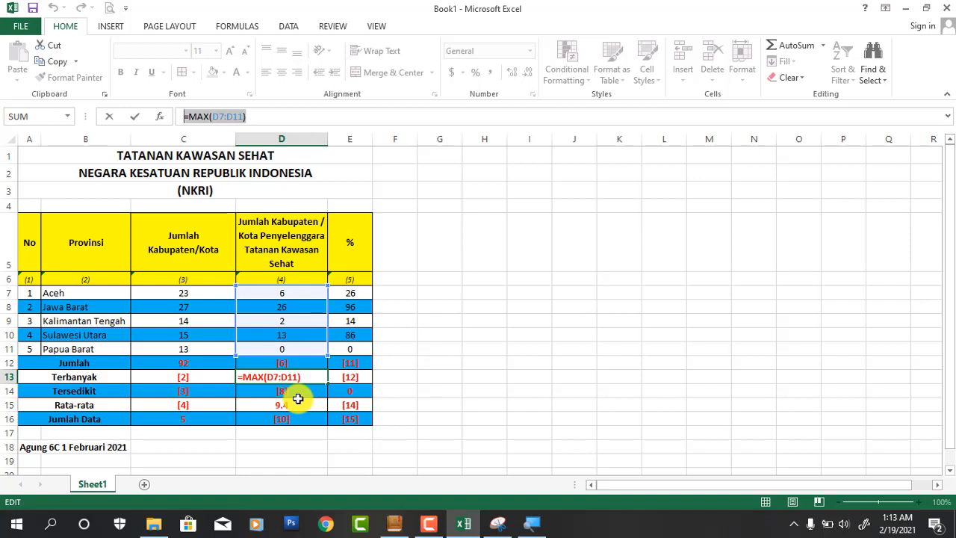
pyautogui.press('Return')
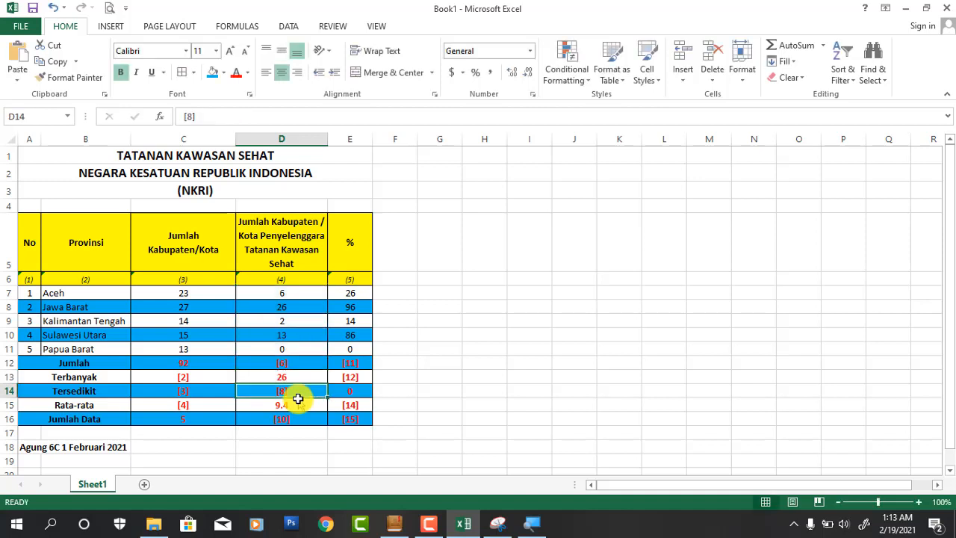